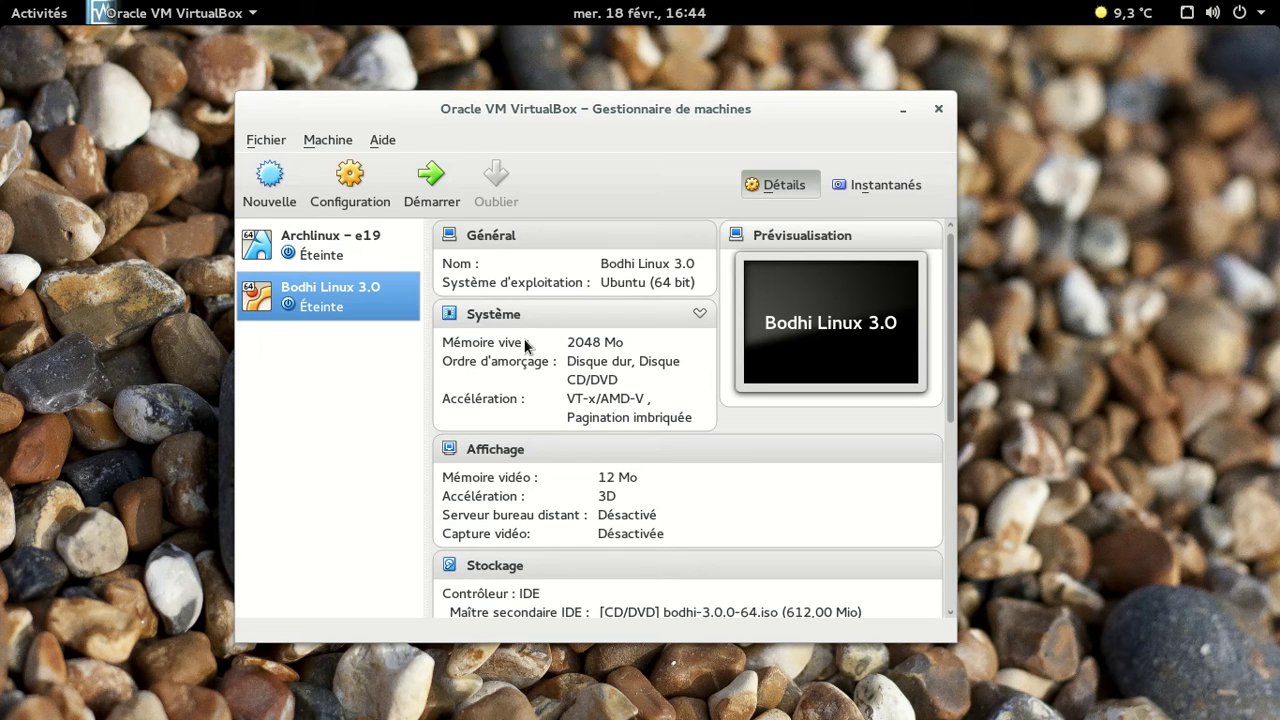
Start the Bodhi Linux 3.0 virtual machine and log in to a French session by entering the account password
left_click(432, 190)
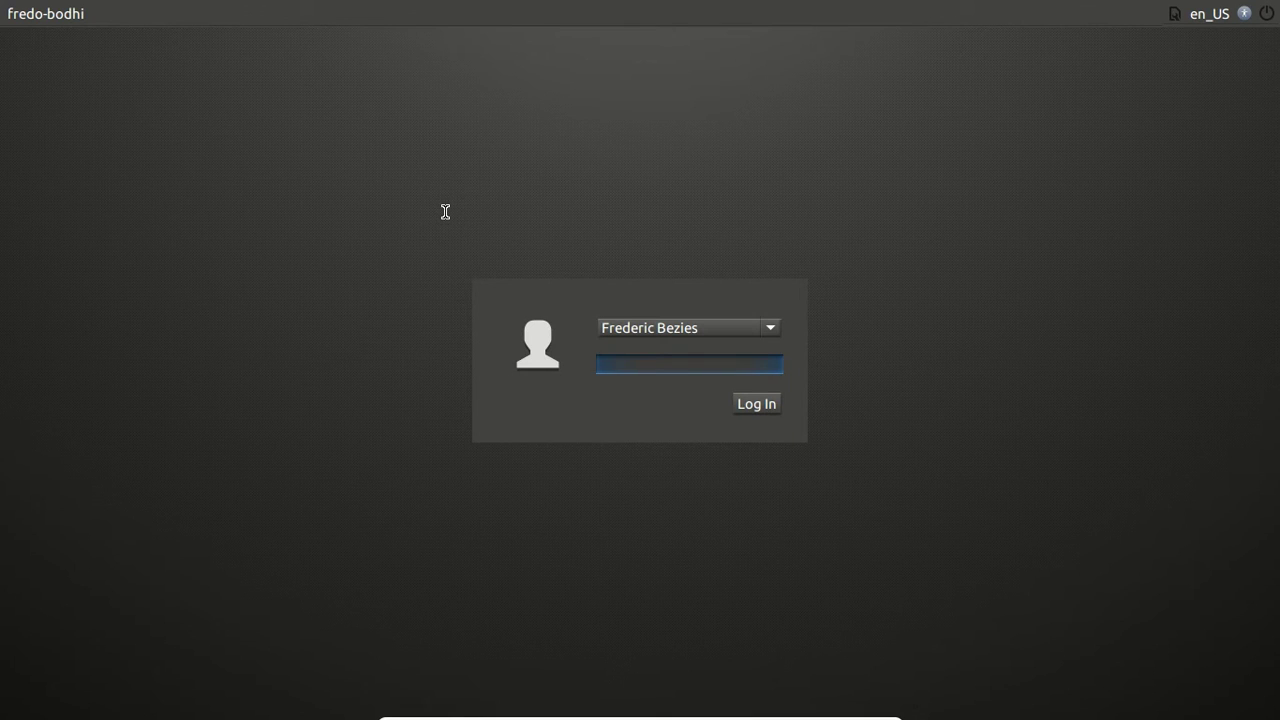
left_click(1195, 22)
left_click(1121, 184)
type("********")
key("Return")
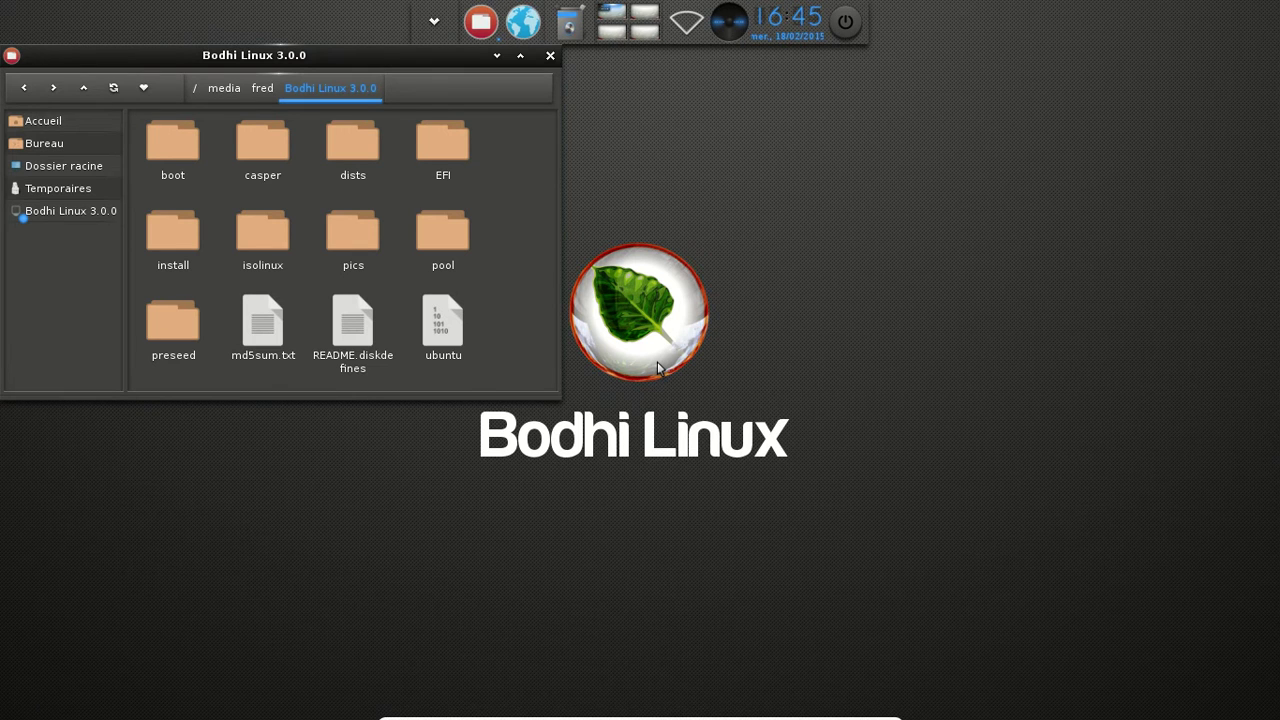
Close the file manager window of the Bodhi Linux 3.0.0 disc and view the desktop's main menu
left_click(550, 56)
key("Menu")
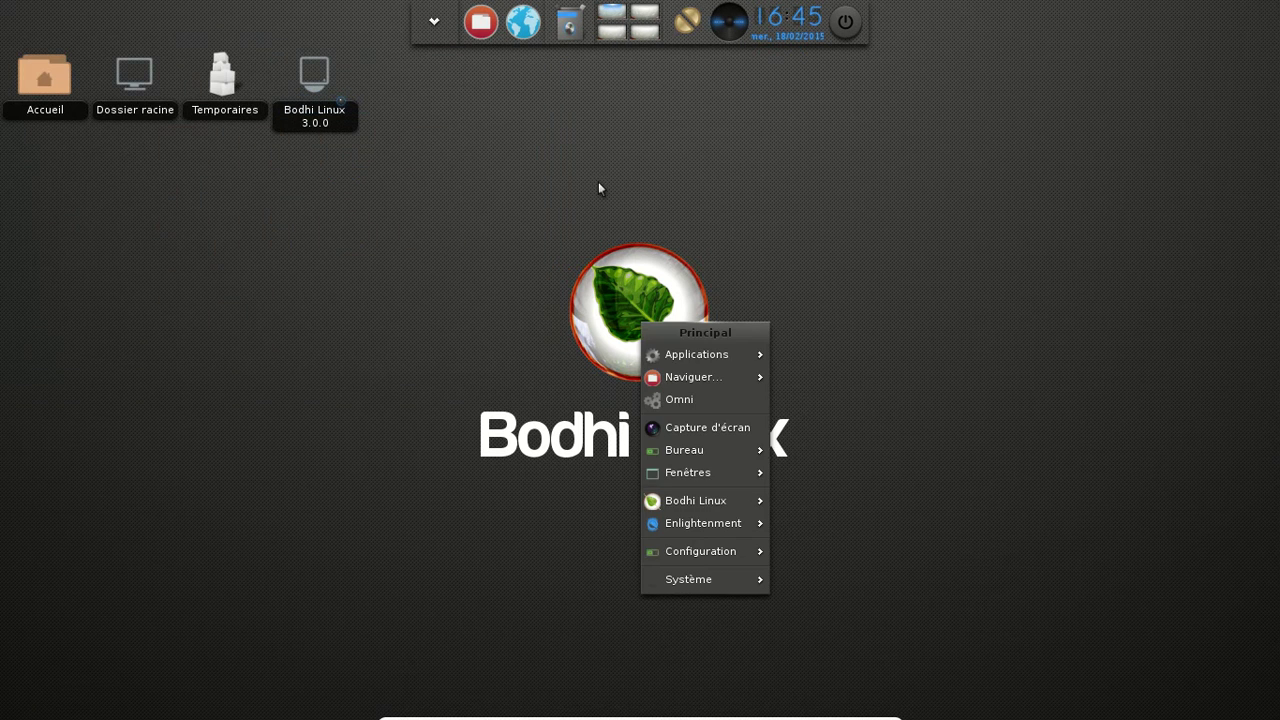
key("Escape")
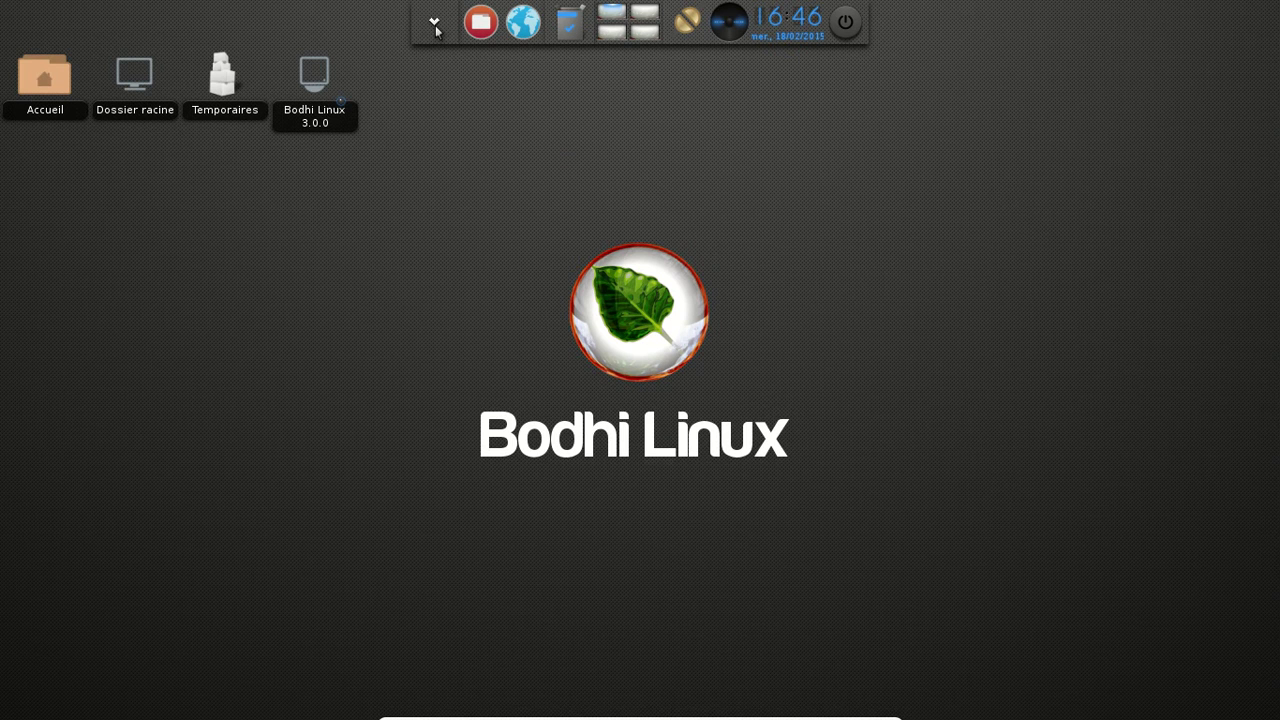
Show the About information for Bodhi Linux and move its window away from the middle of the desktop
left_click(435, 28)
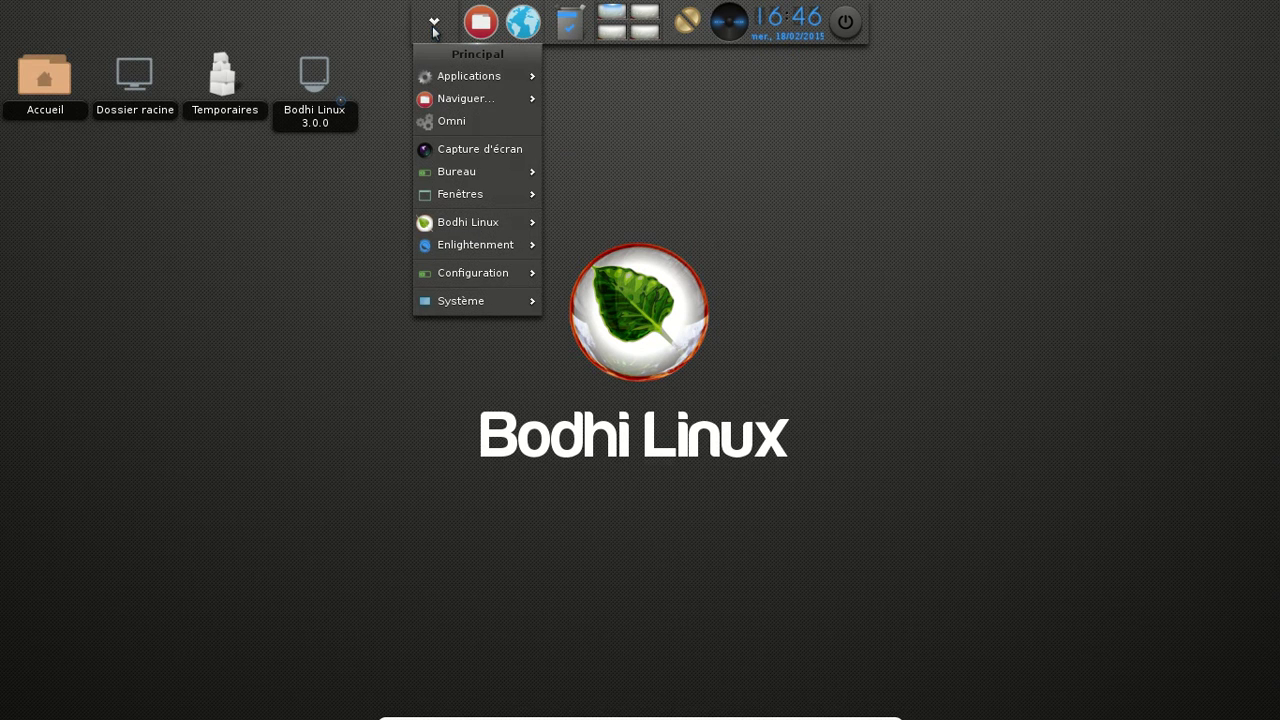
mouse_move(480, 222)
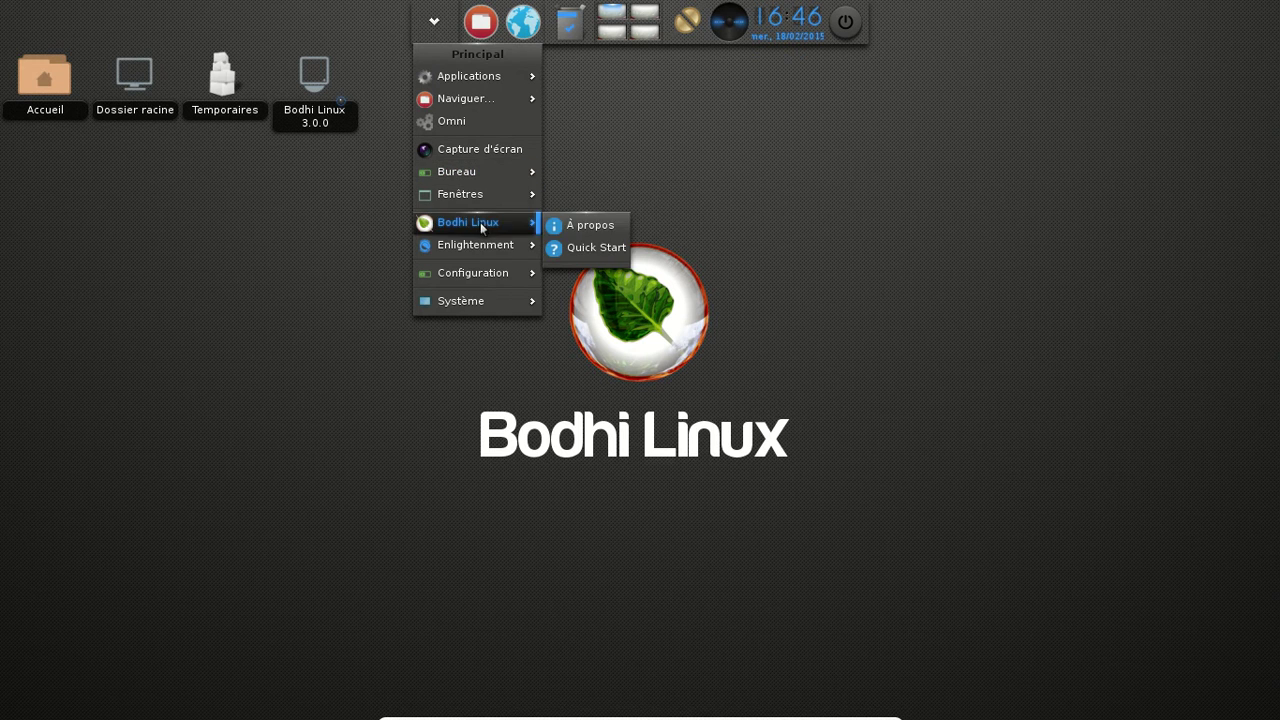
left_click(567, 229)
left_click_drag(1130, 224, 1077, 60)
View the version information for Enlightenment and close both About windows
left_click(434, 21)
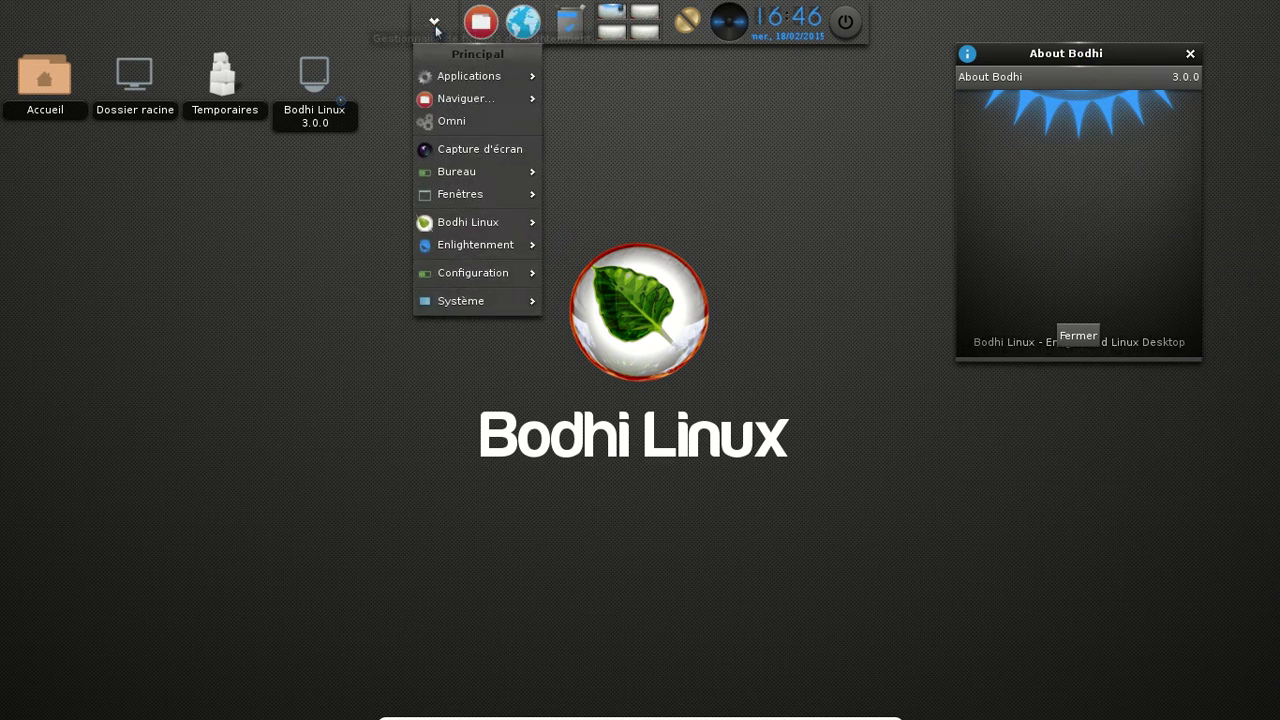
mouse_move(474, 248)
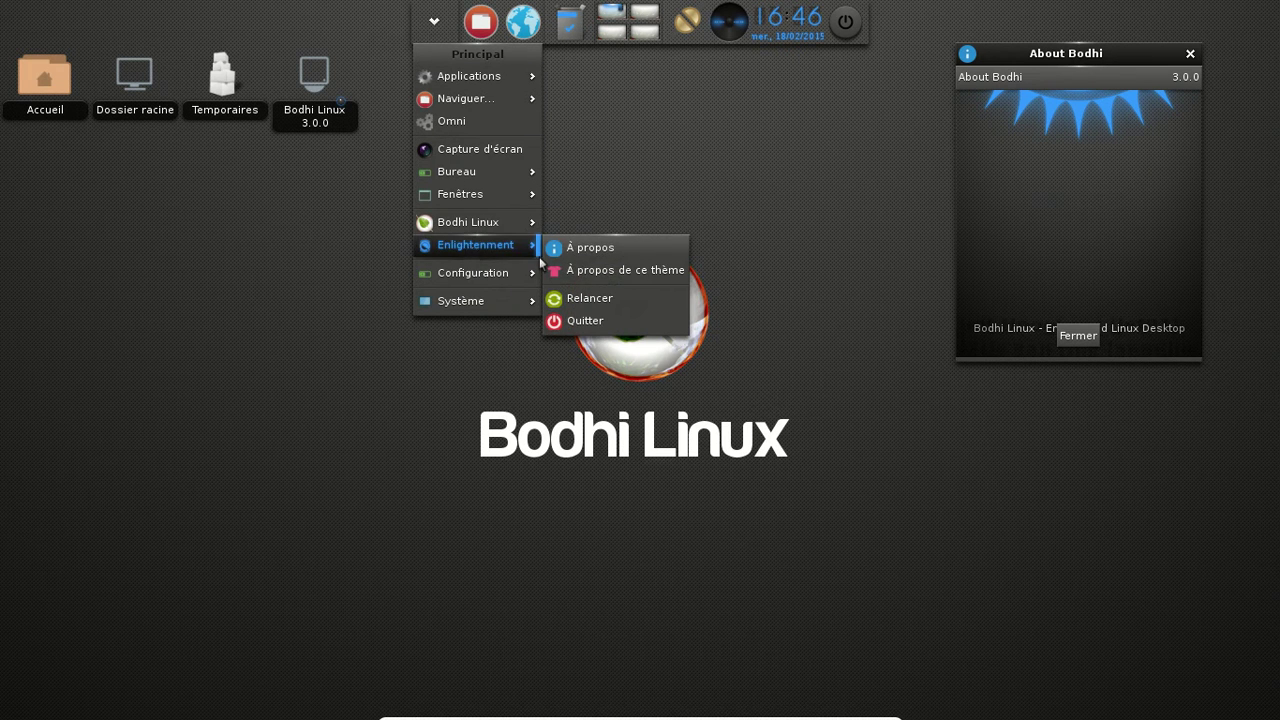
left_click(572, 246)
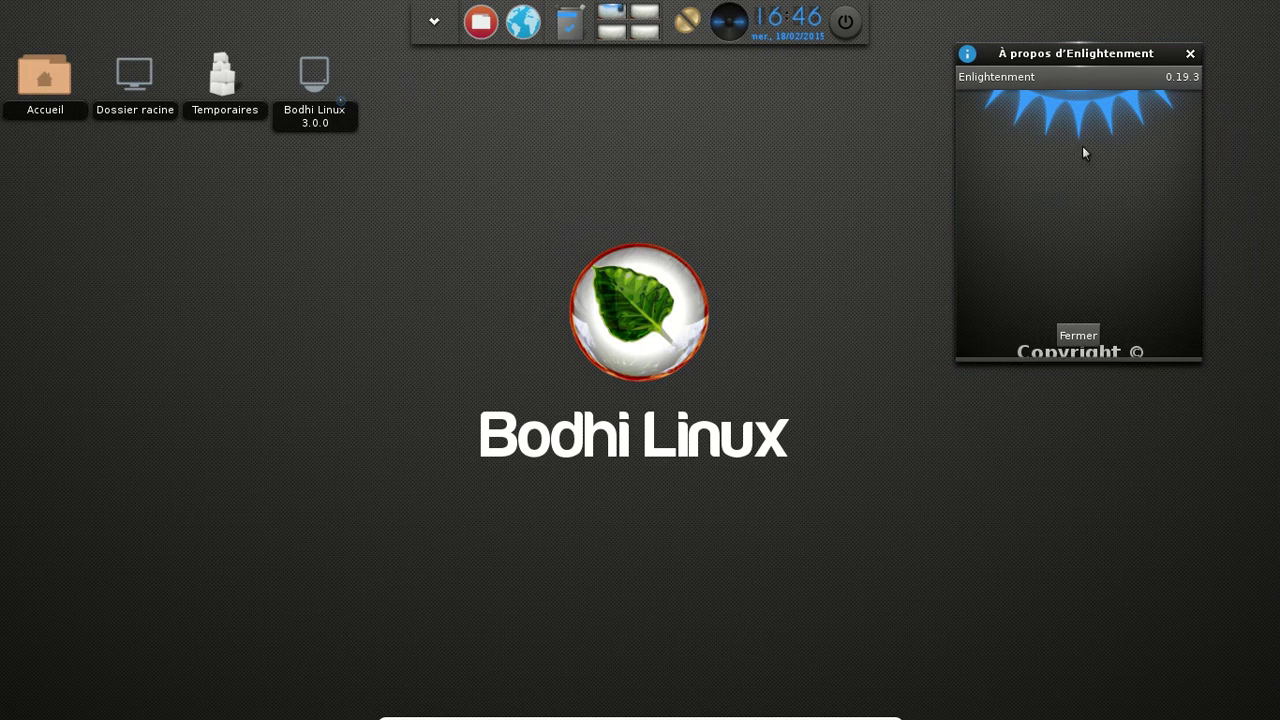
left_click(1195, 54)
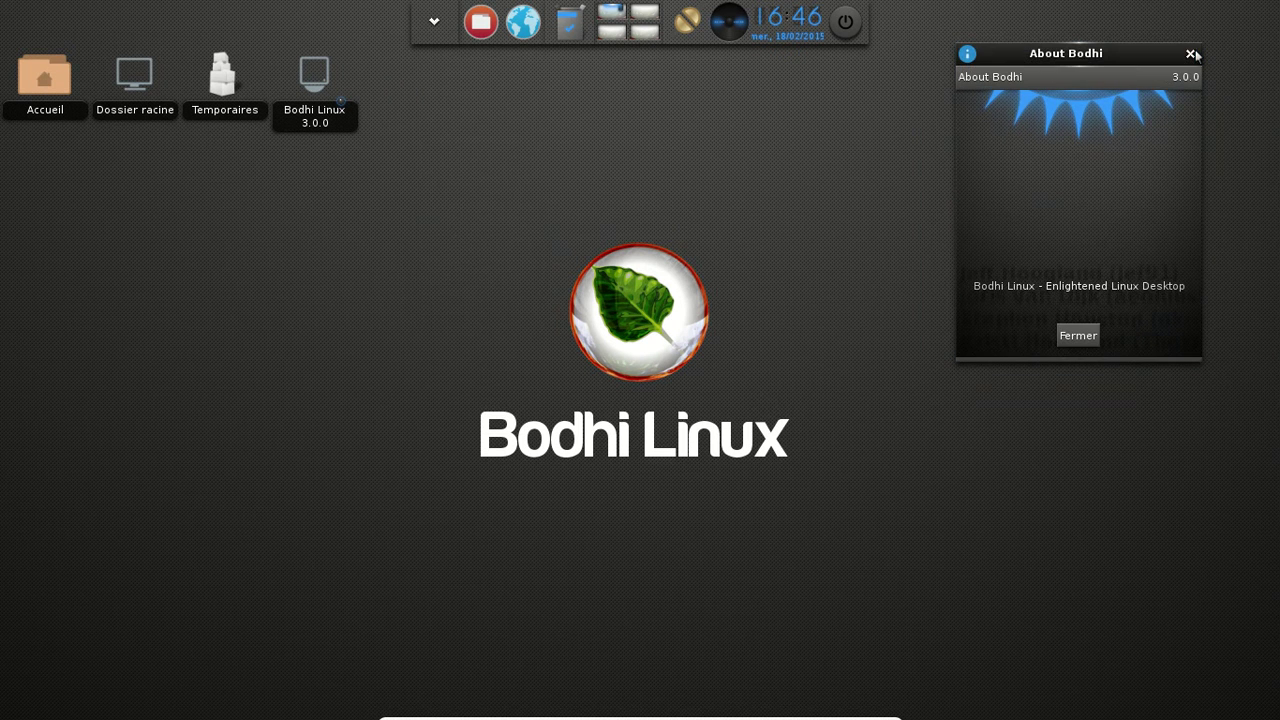
left_click(1195, 54)
View the details of the current Enlightenment theme and the theme selector, closing both without changing the theme
left_click(434, 21)
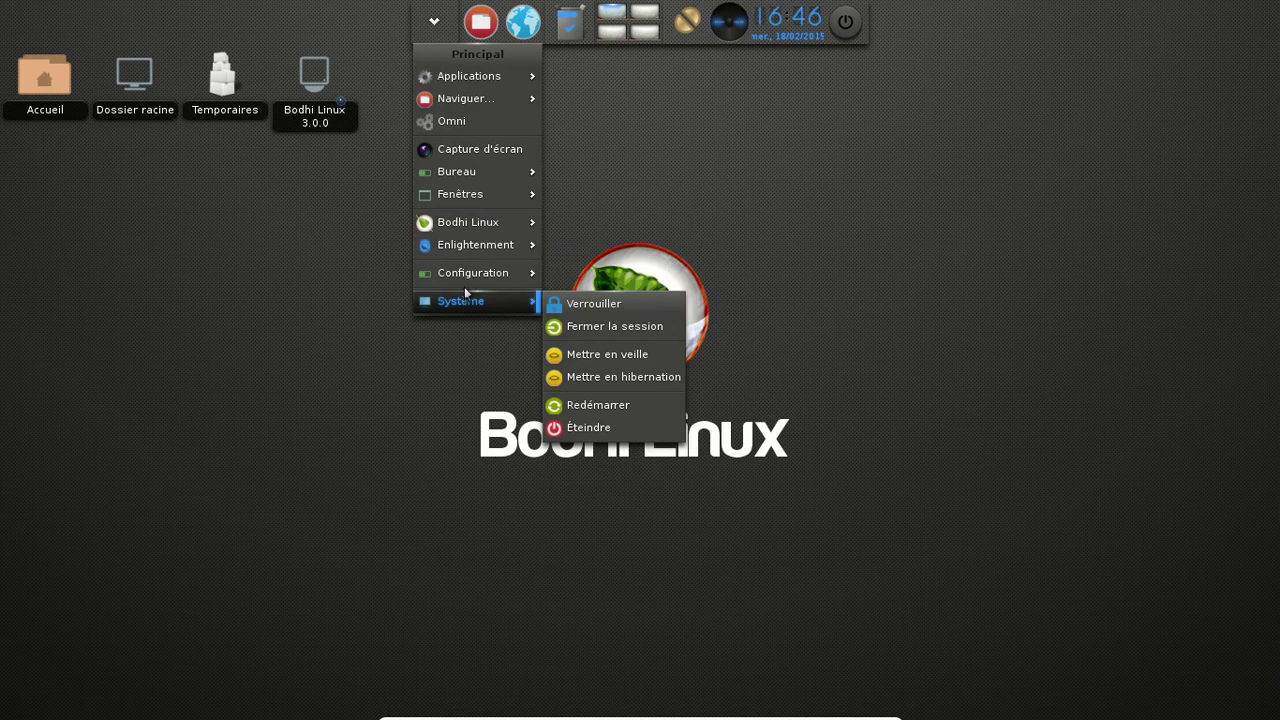
left_click(605, 269)
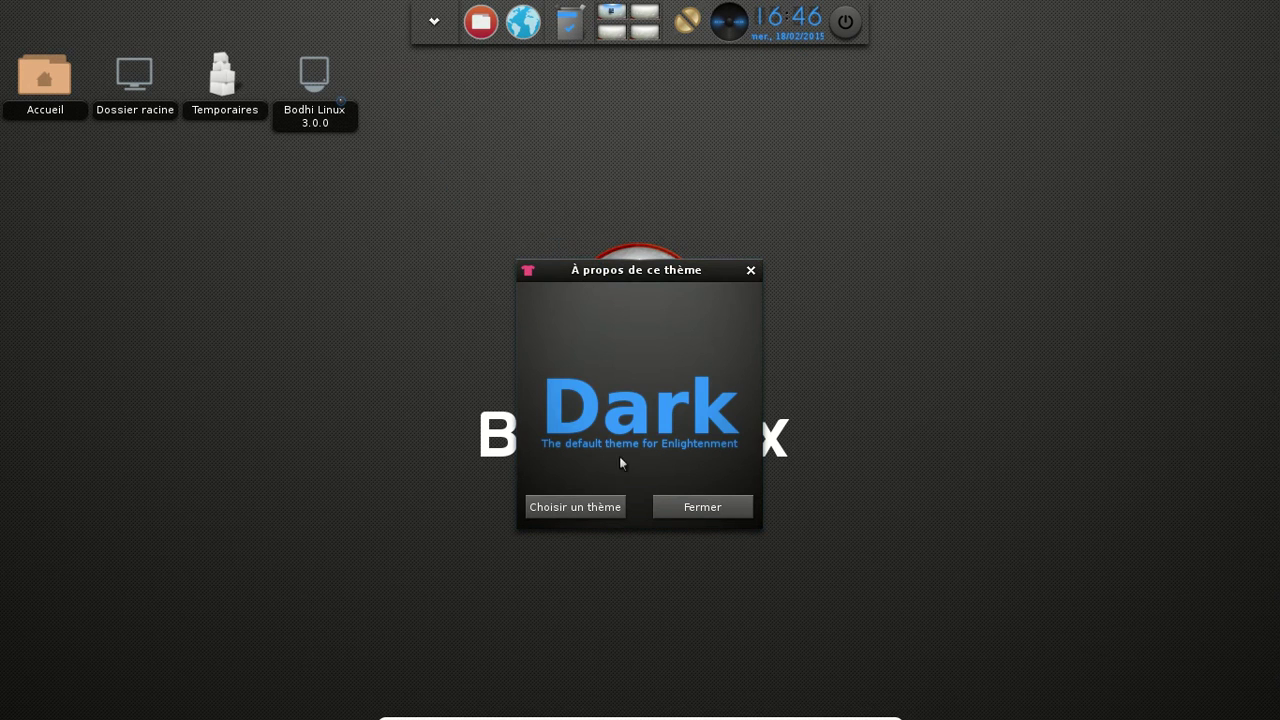
left_click(575, 507)
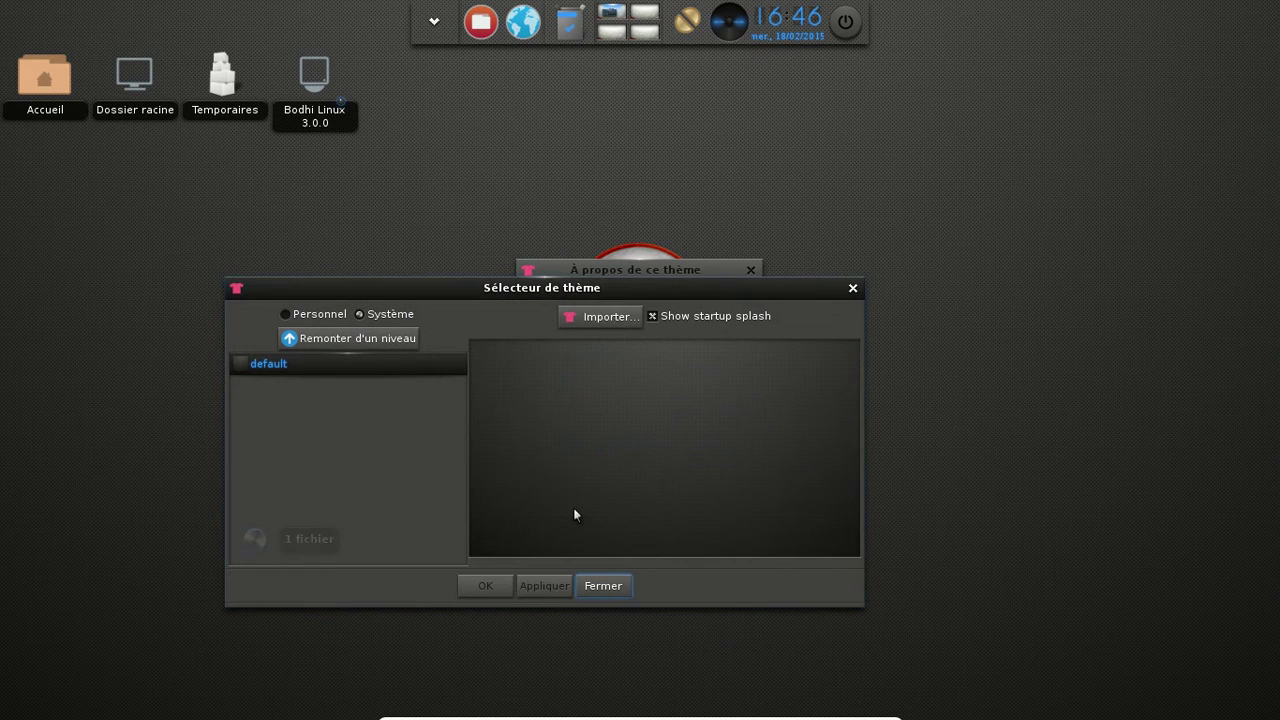
left_click(604, 590)
left_click(719, 502)
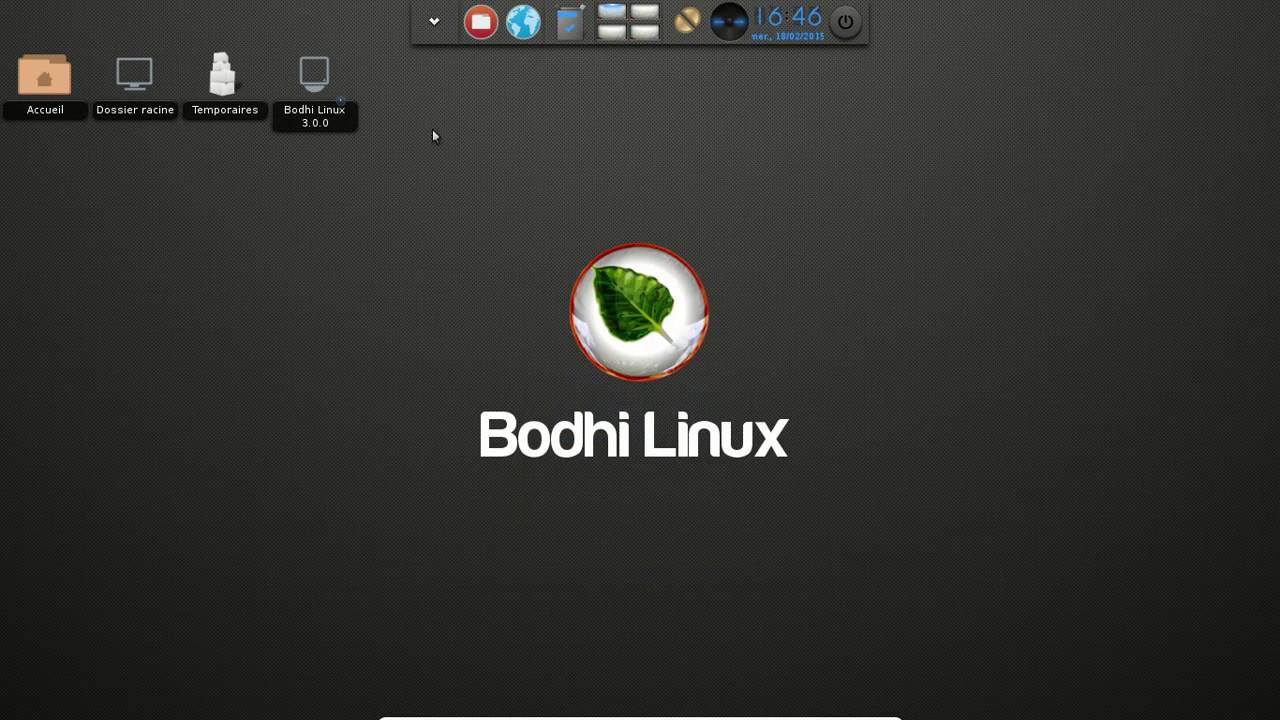
Launch the ePad text editor and move its window toward the middle of the desktop
left_click(434, 30)
mouse_move(469, 76)
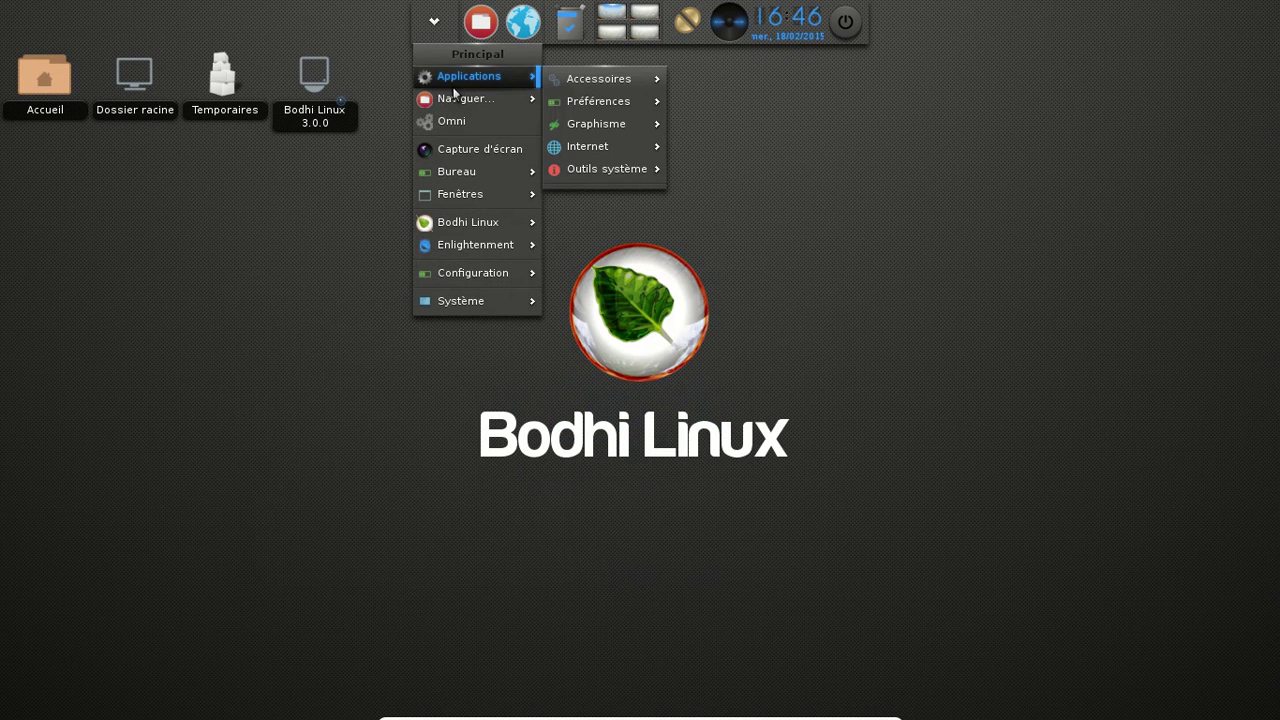
mouse_move(600, 78)
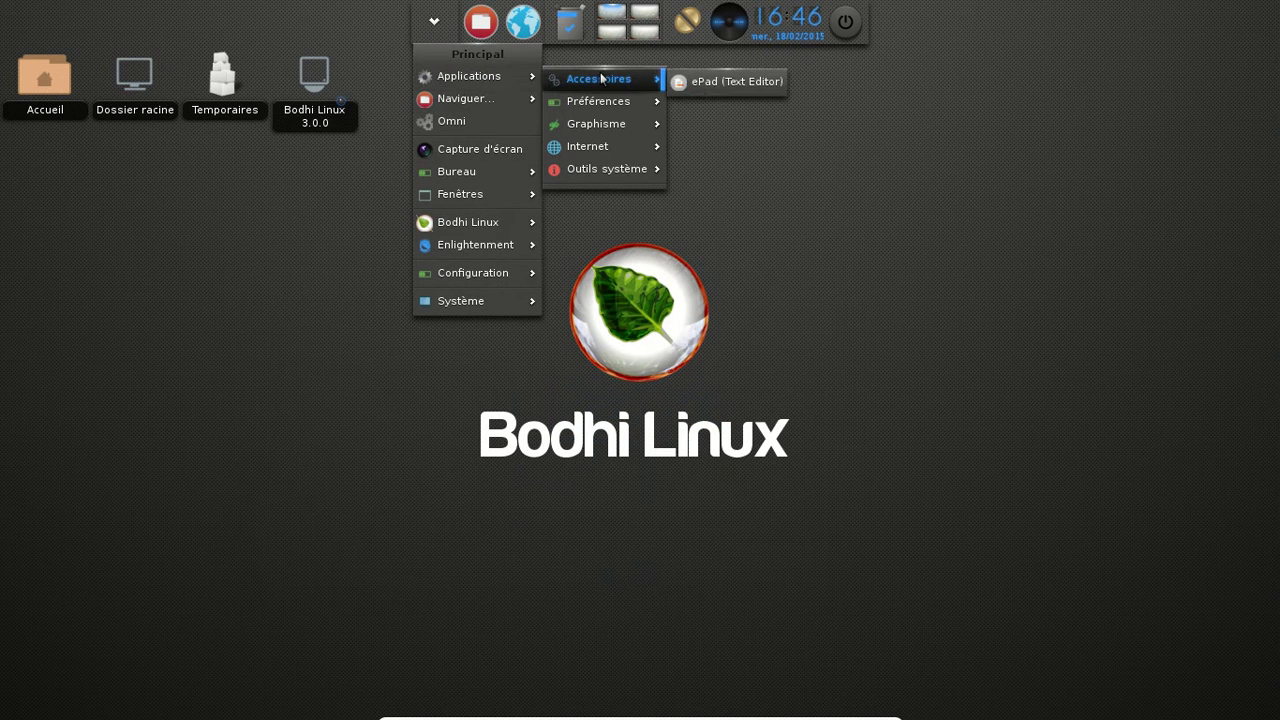
left_click(741, 84)
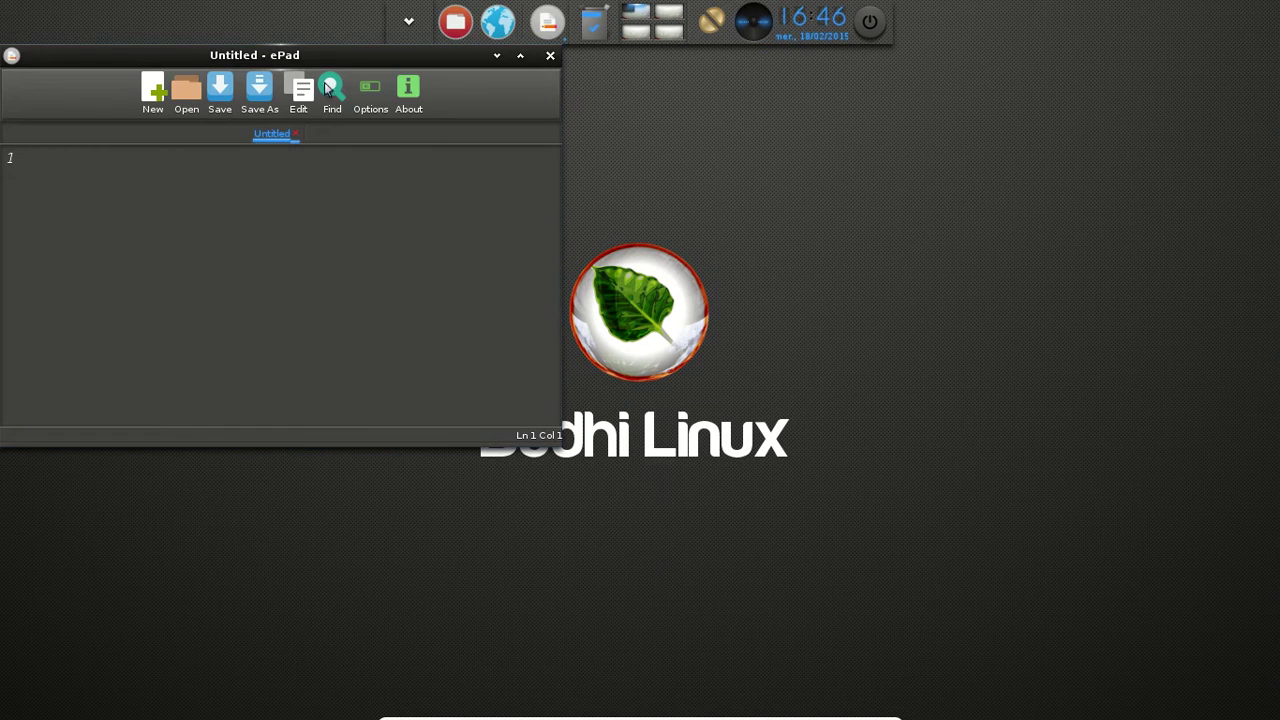
left_click_drag(300, 60, 773, 110)
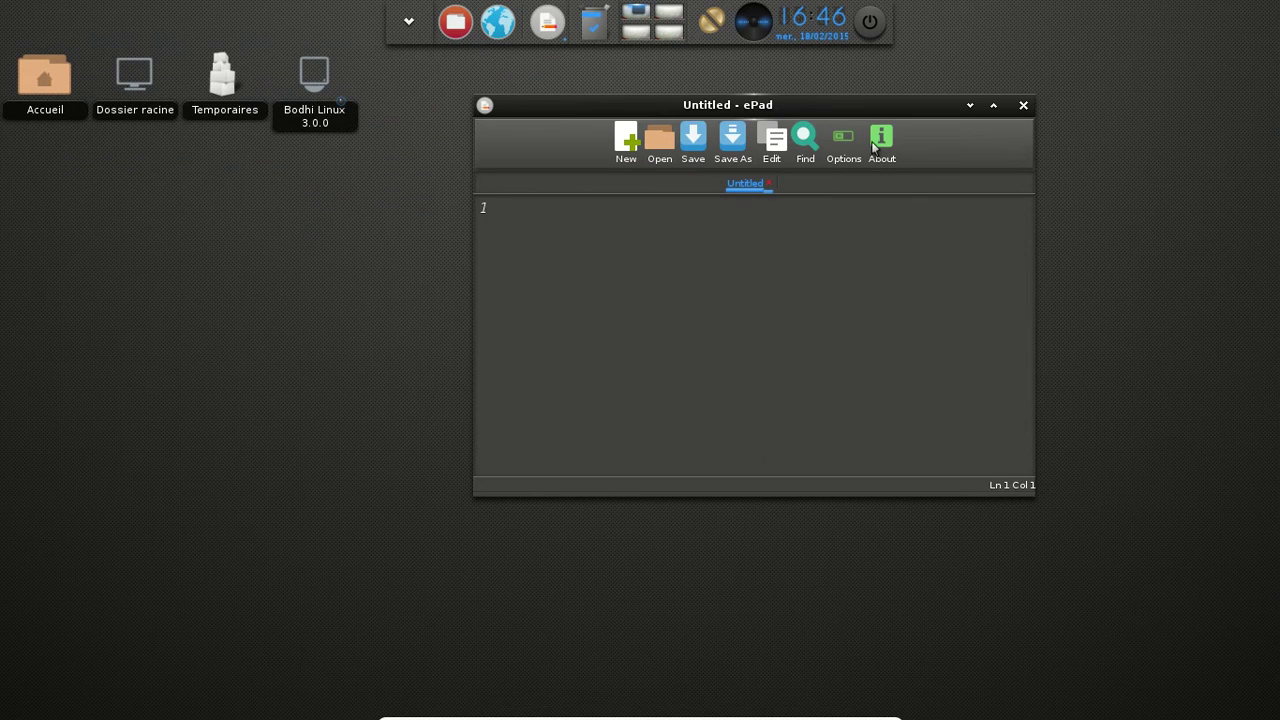
View the About information of ePad and close the text editor
left_click(876, 146)
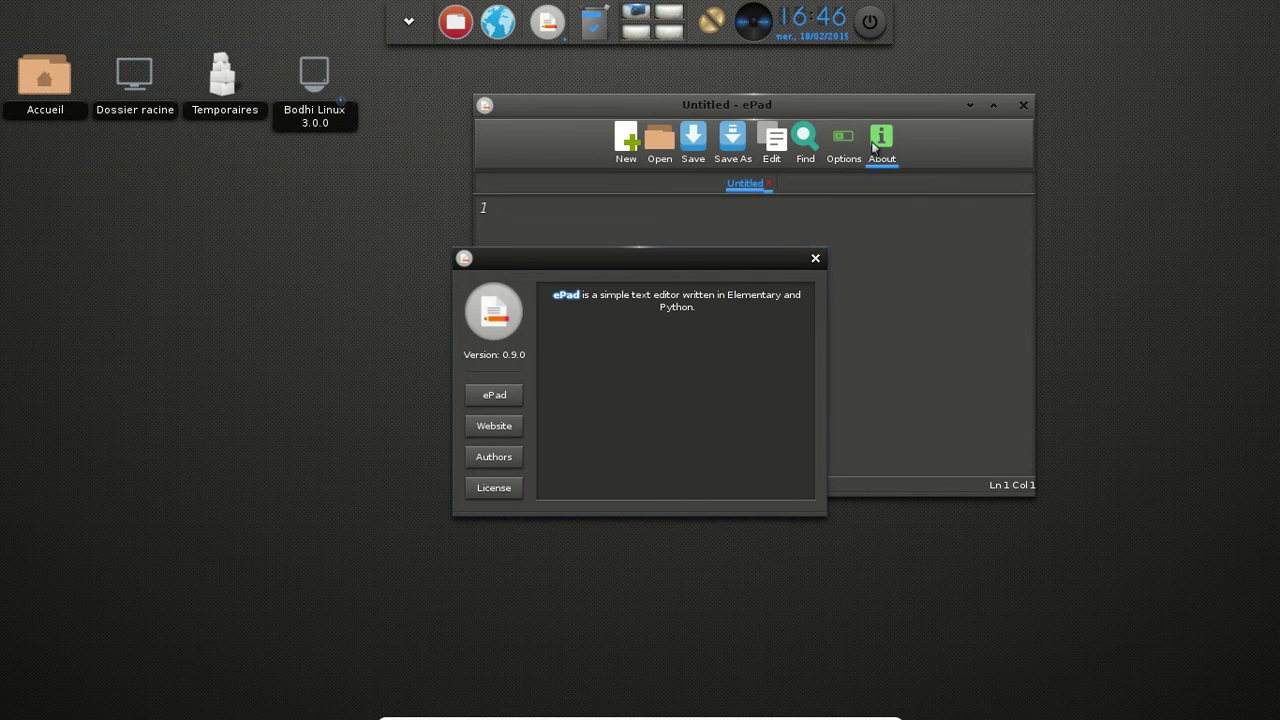
left_click(815, 258)
left_click(1023, 104)
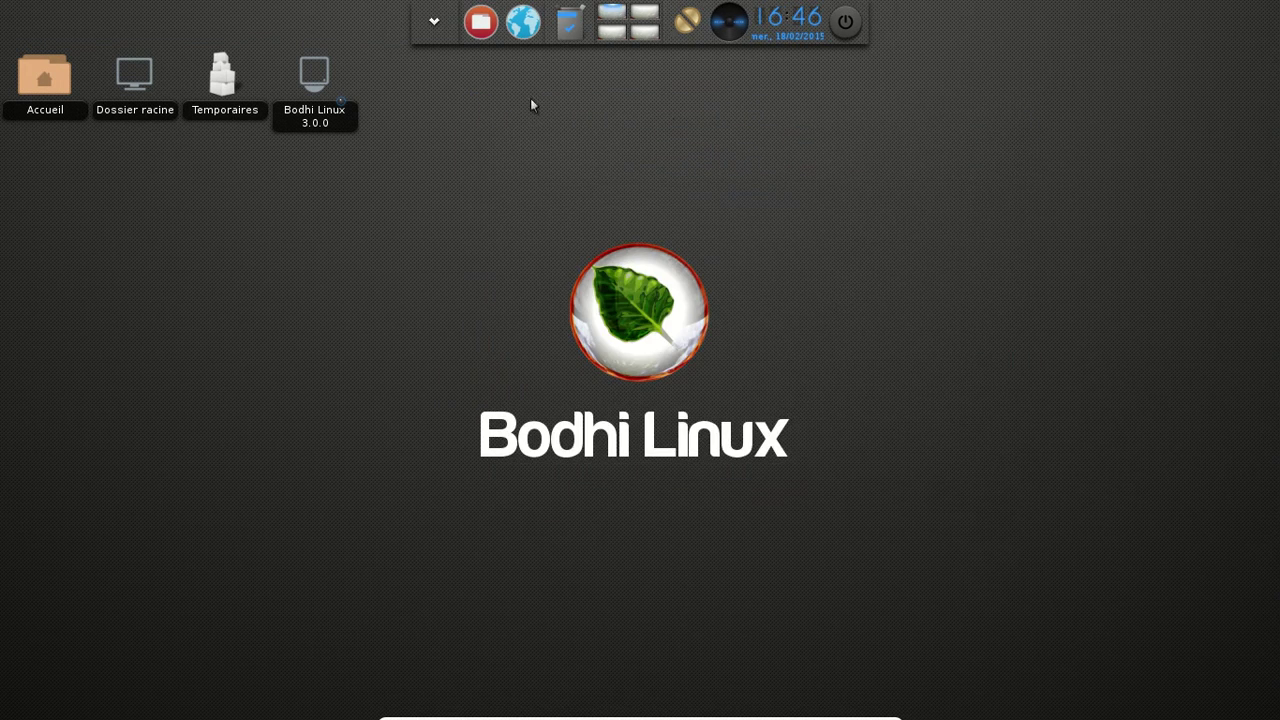
Launch the EPhoto image viewer from the graphics applications and move its window toward the middle of the desktop
left_click(432, 23)
mouse_move(520, 80)
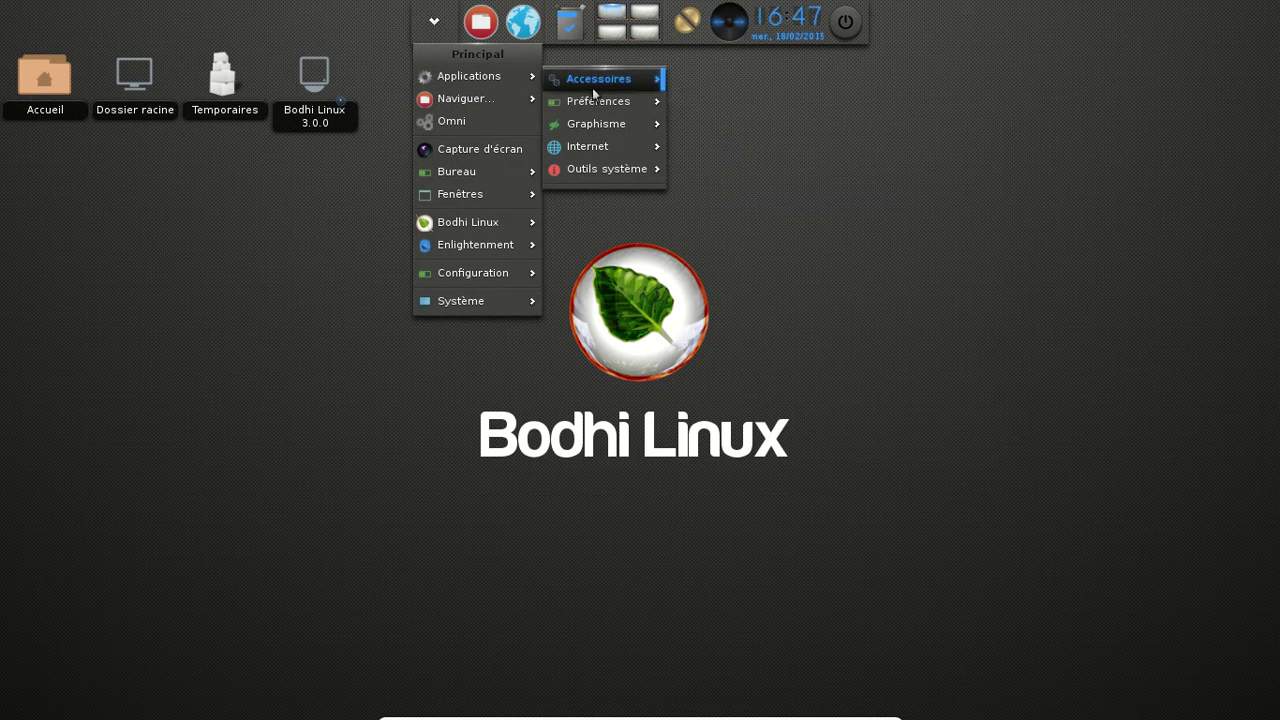
mouse_move(609, 101)
mouse_move(604, 125)
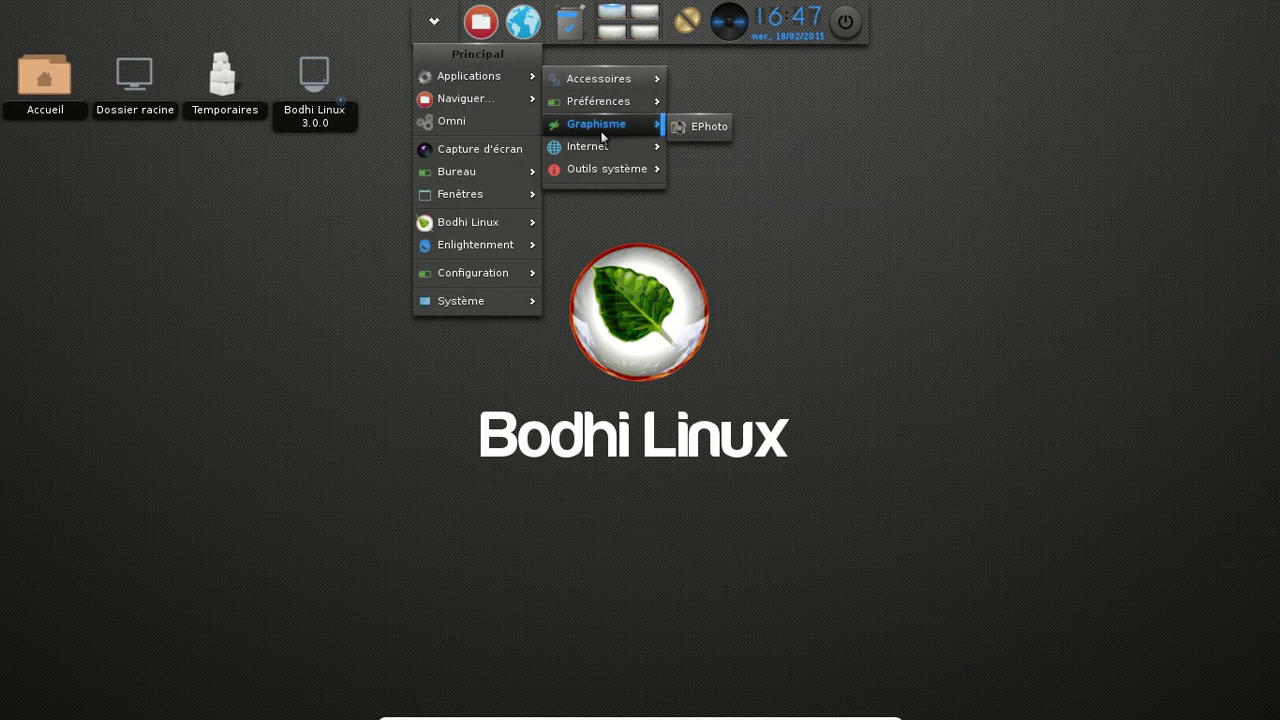
left_click(708, 125)
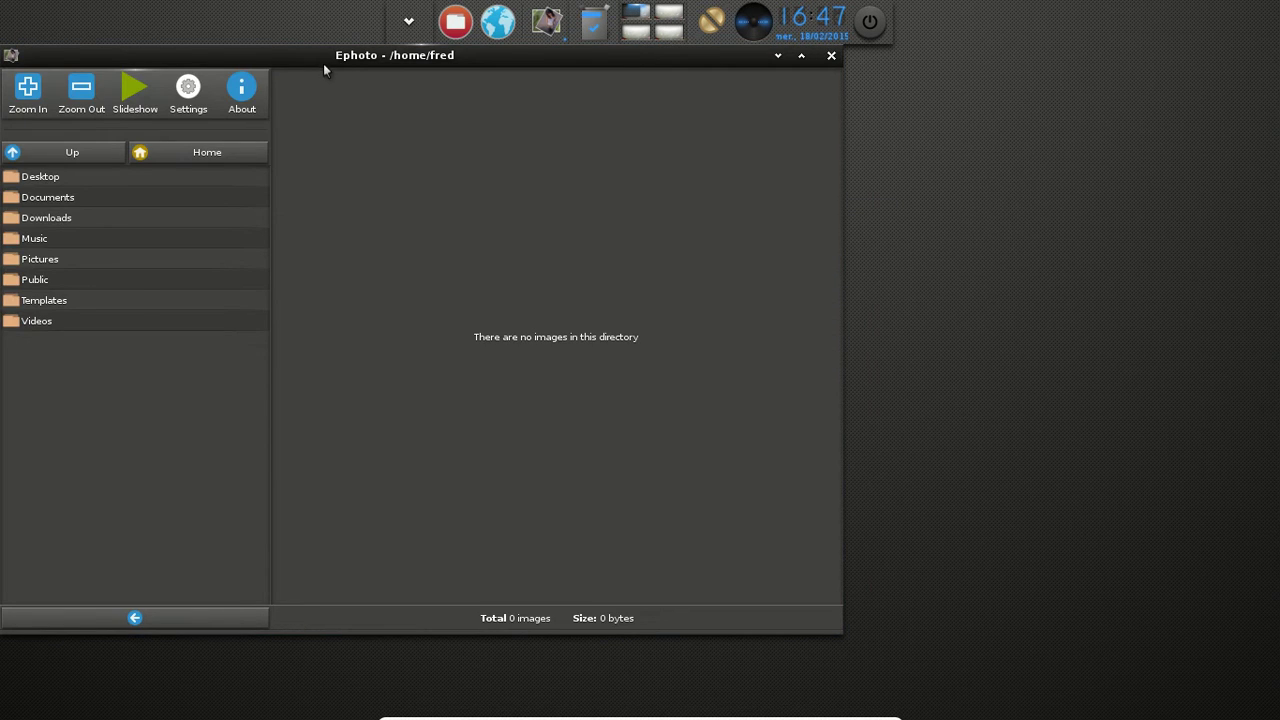
left_click_drag(323, 63, 591, 97)
View the About information of Ephoto and close the image viewer
left_click(520, 136)
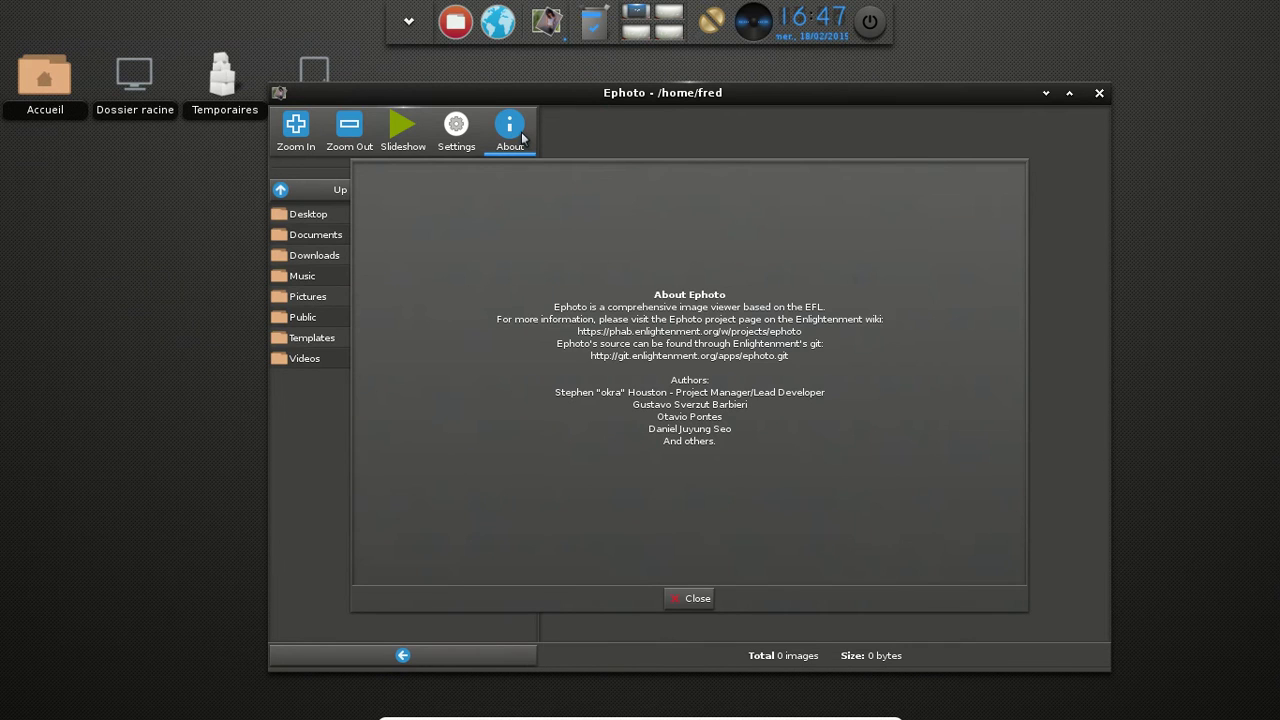
left_click(698, 598)
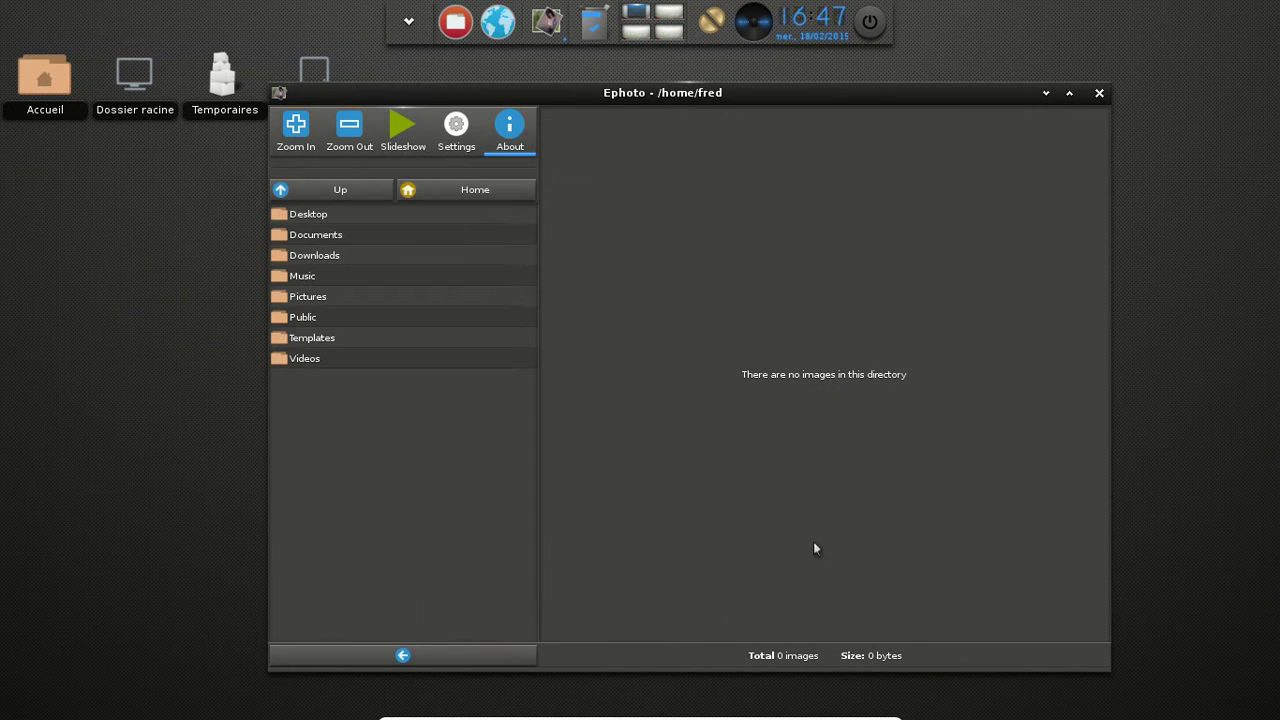
left_click(1099, 92)
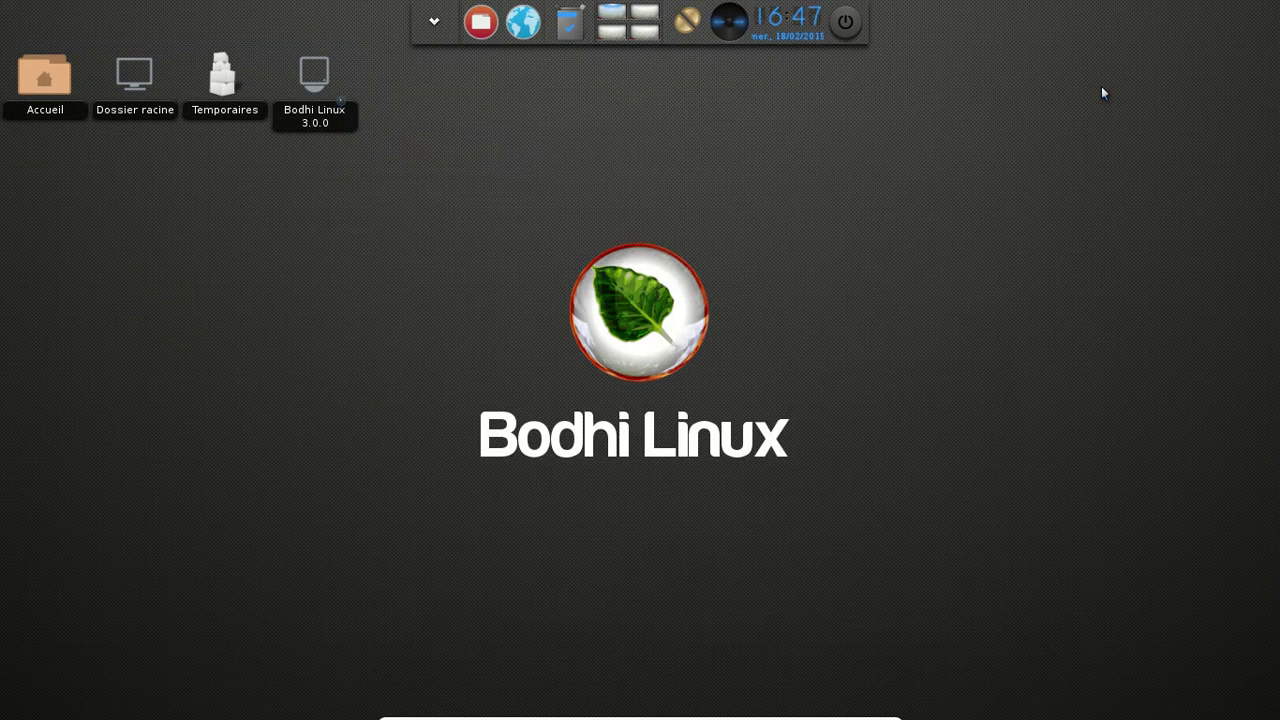
Open the Accueil home folder, open a terminal in it, and move the terminal fully into view
double_click(52, 78)
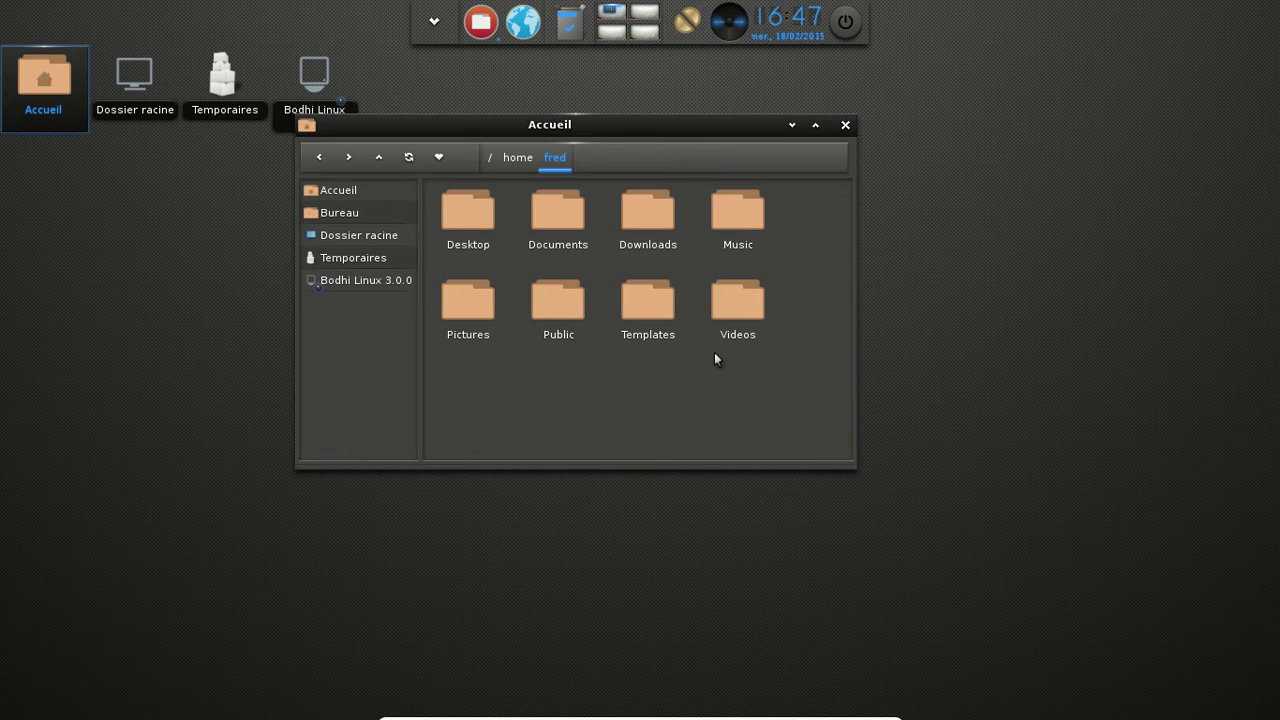
right_click(715, 381)
mouse_move(790, 523)
mouse_move(789, 553)
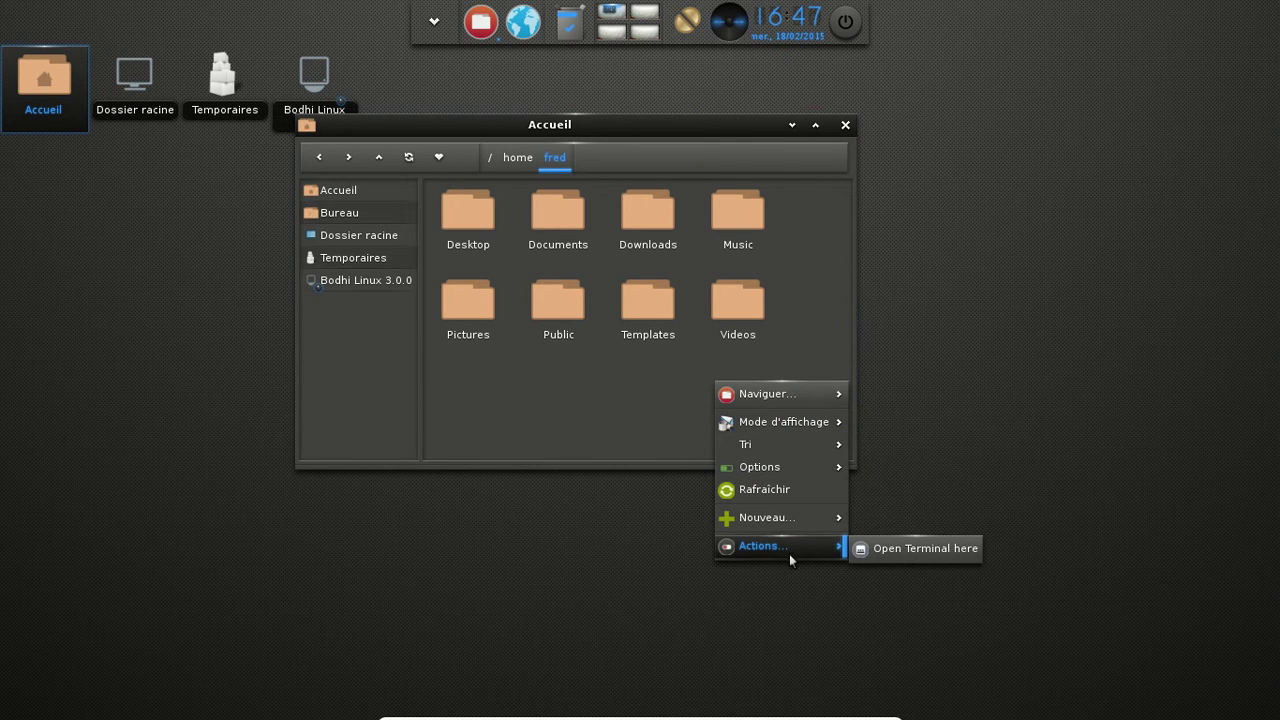
left_click(925, 555)
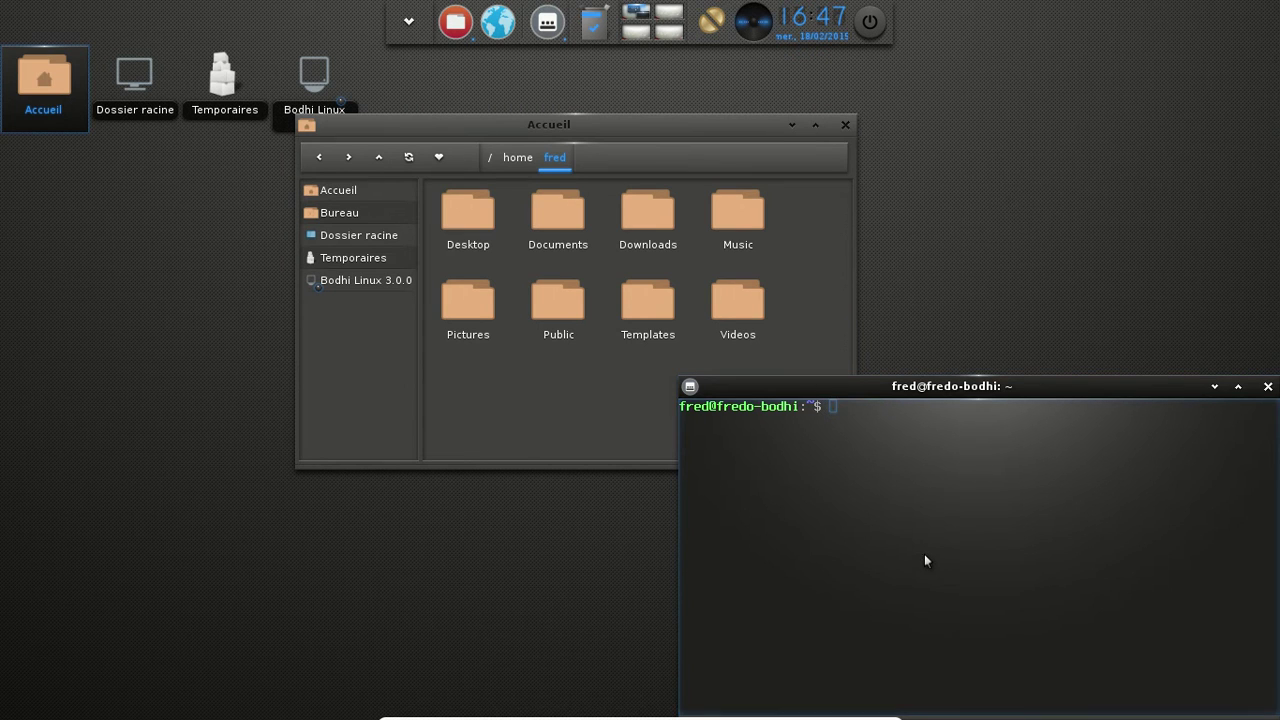
left_click_drag(999, 388, 935, 322)
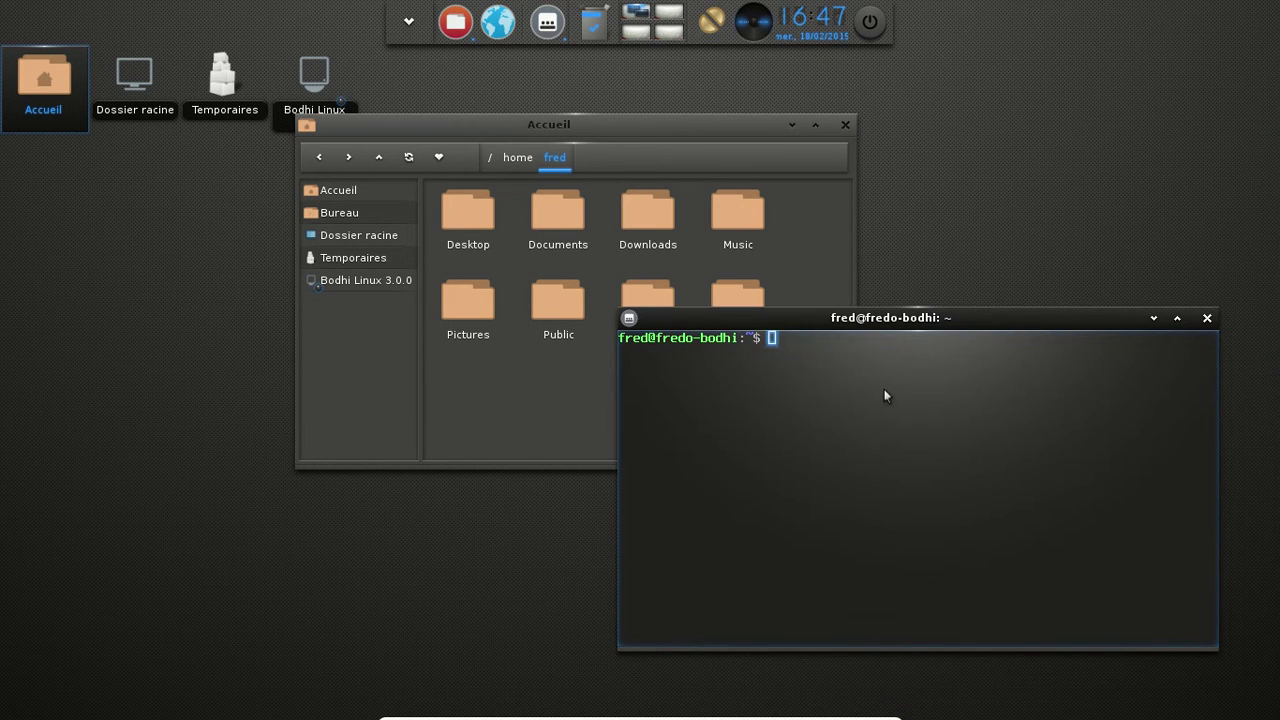
Install the mc package with "sudo apt-get install mc", entering the sudo password and accepting the installation
mouse_move(549, 32)
type("sudo apt-get install mc")
key("Return")
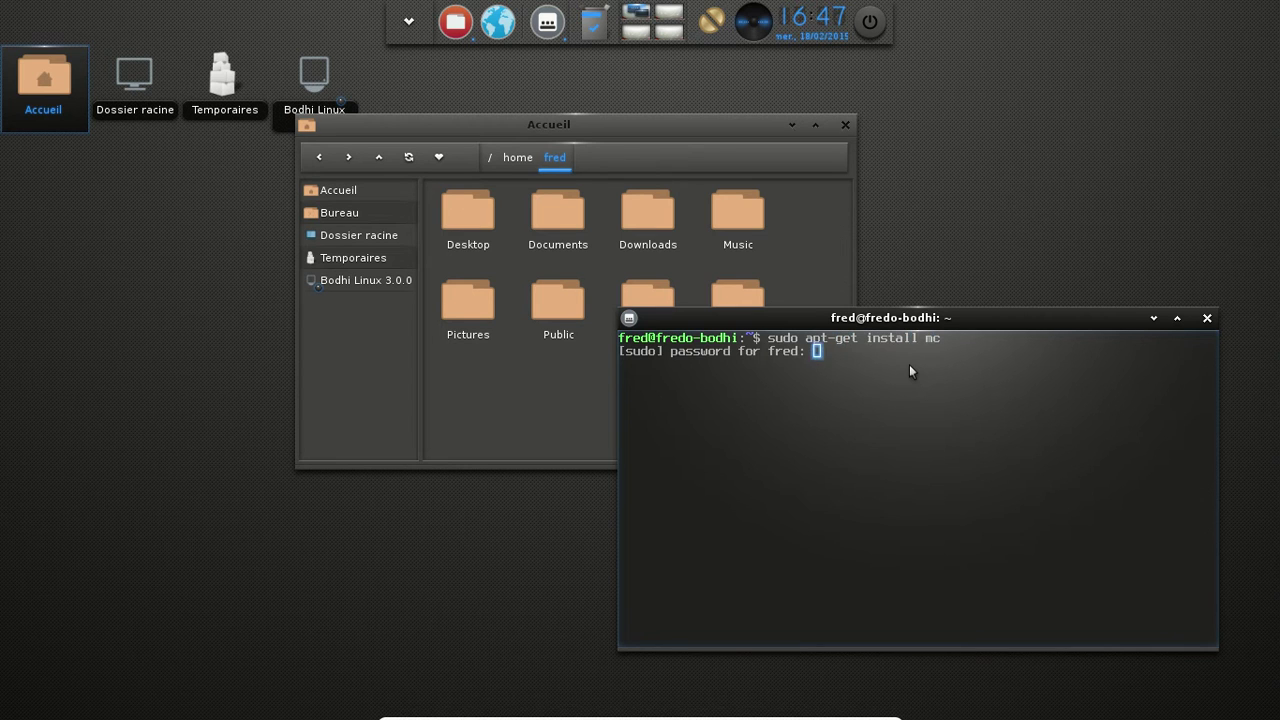
key("Return")
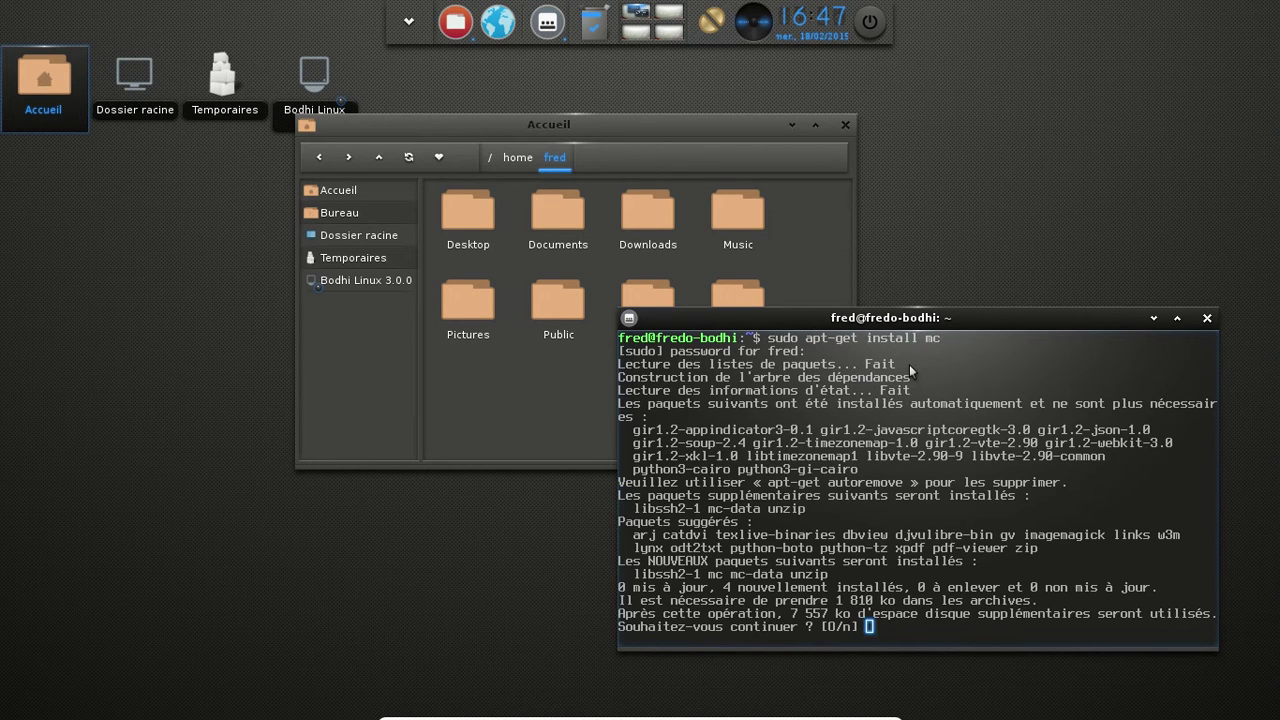
key("Return")
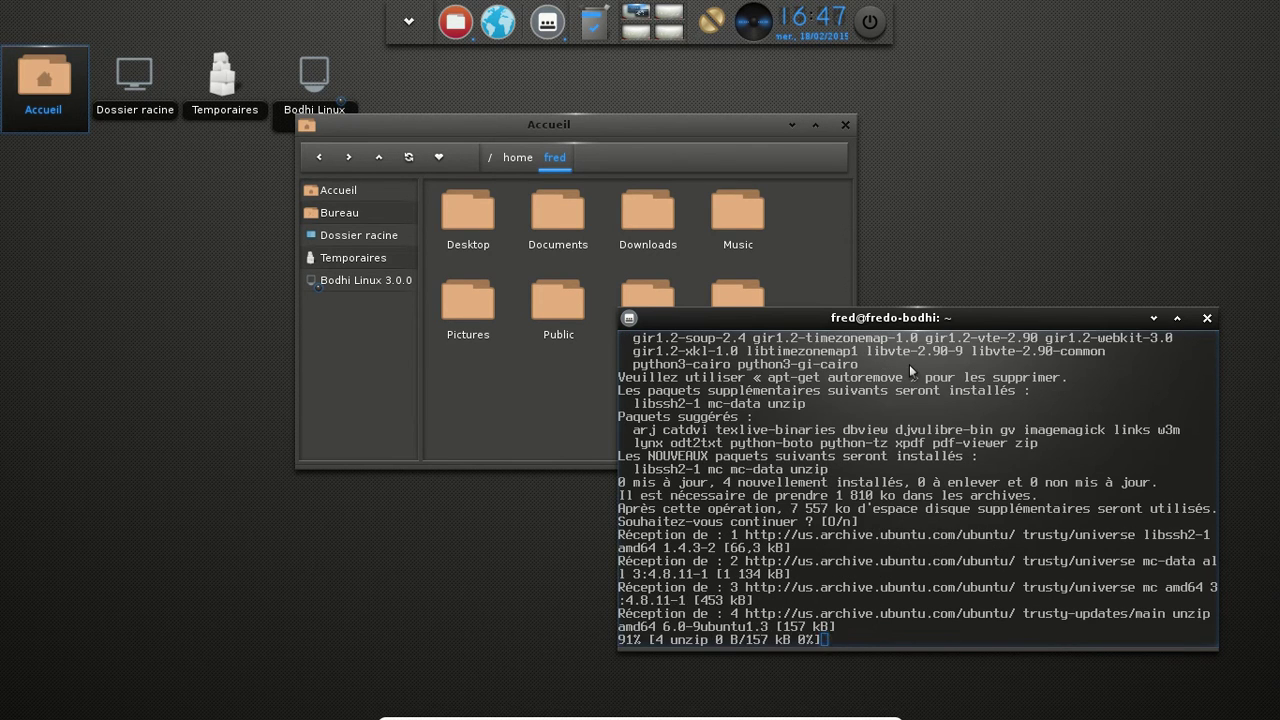
Open the system update status and refresh the list of available updates
left_click(590, 36)
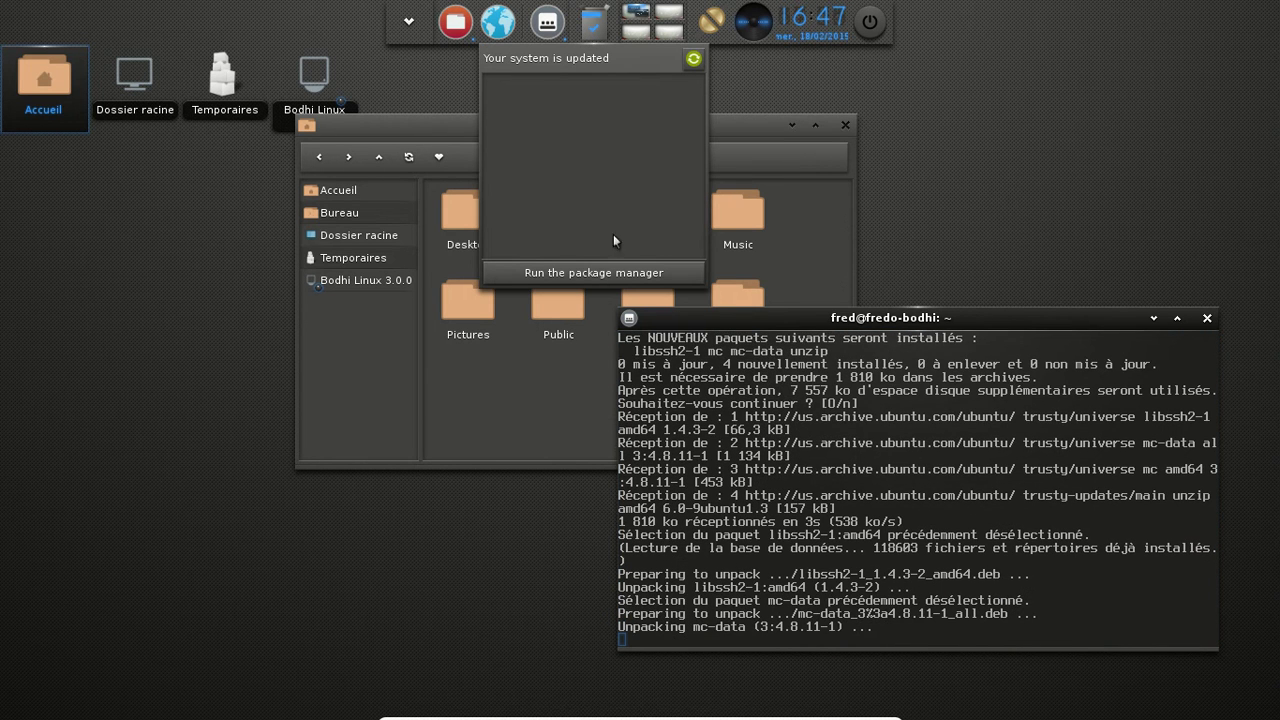
left_click(694, 58)
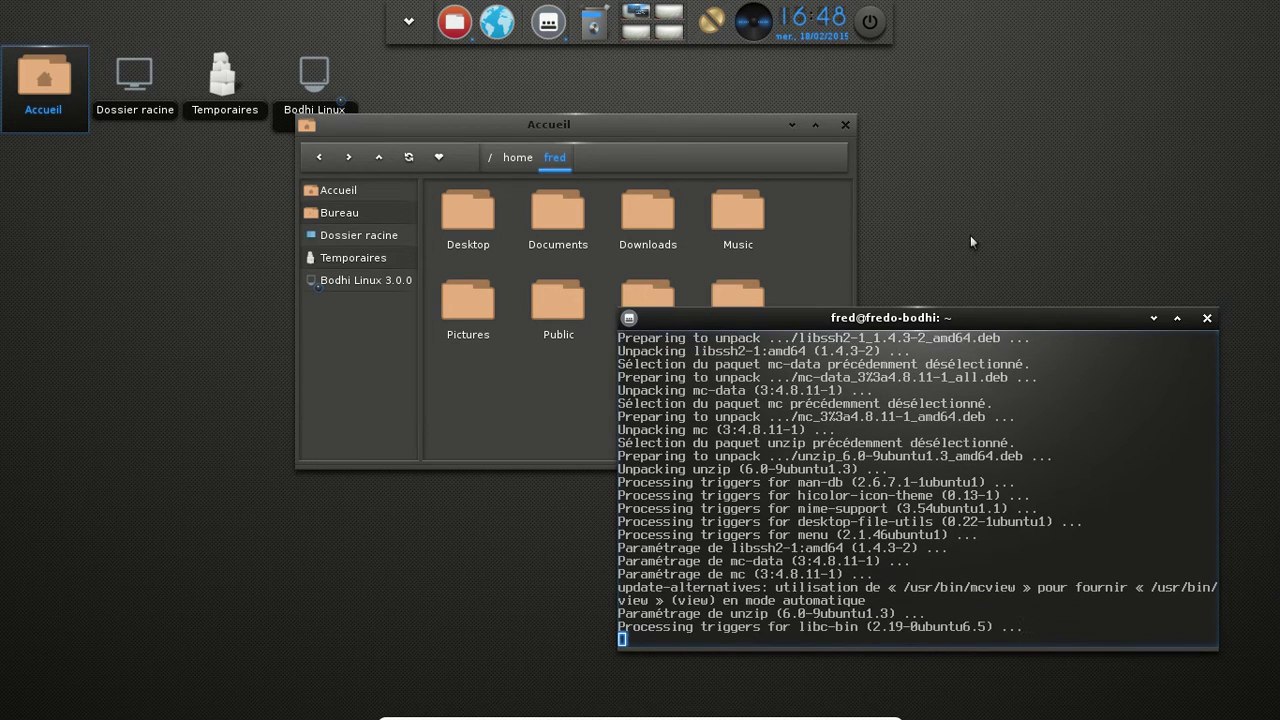
Switch through the other virtual desktops and return to the first one
left_click(668, 30)
left_click(627, 16)
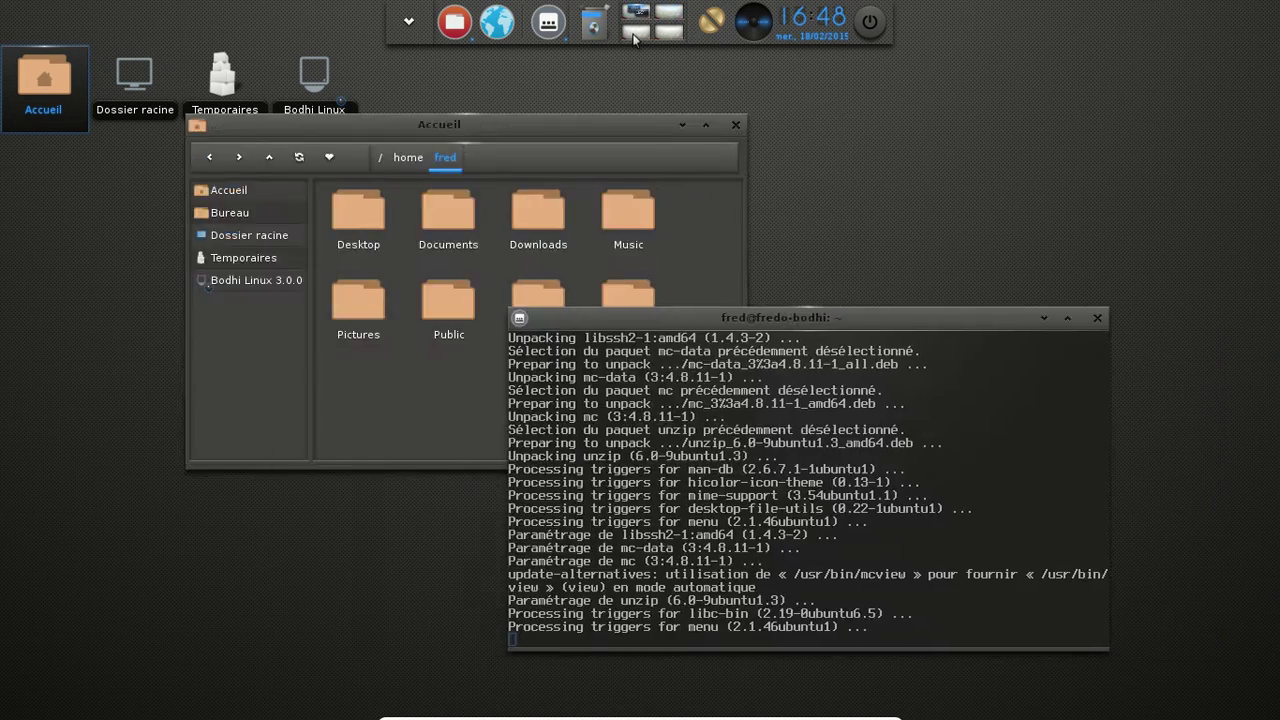
left_click(663, 36)
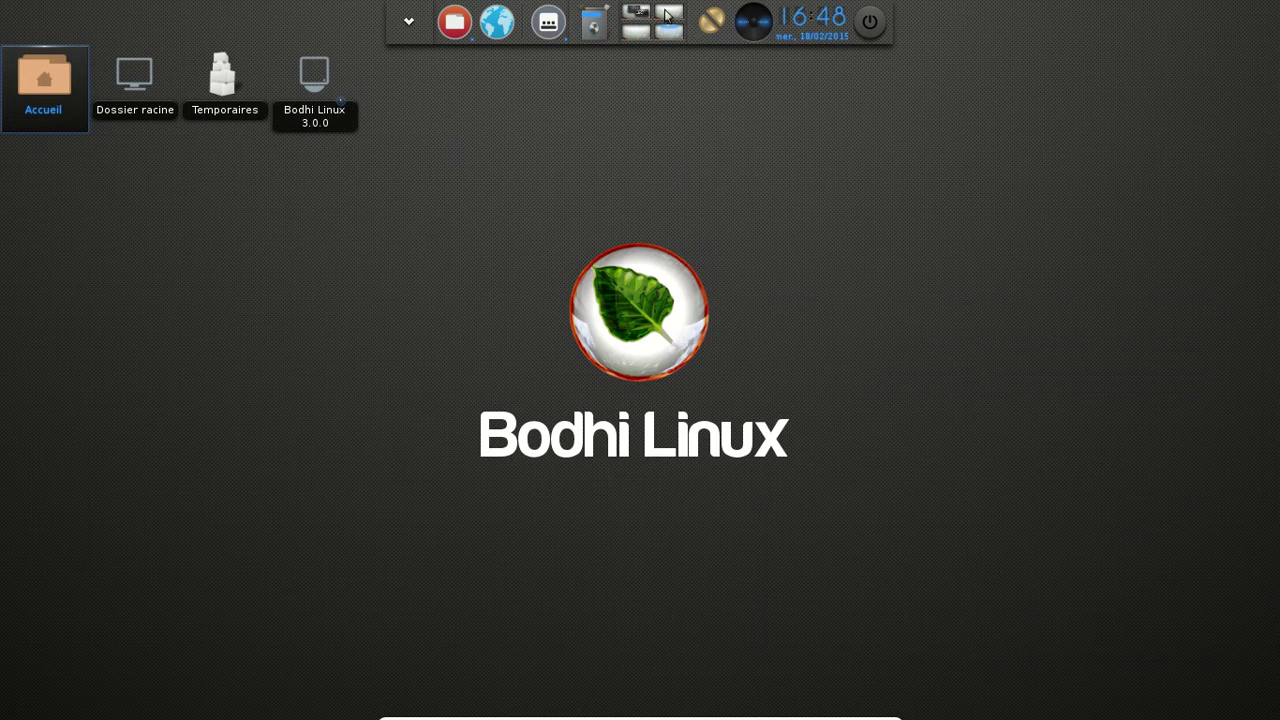
left_click(640, 7)
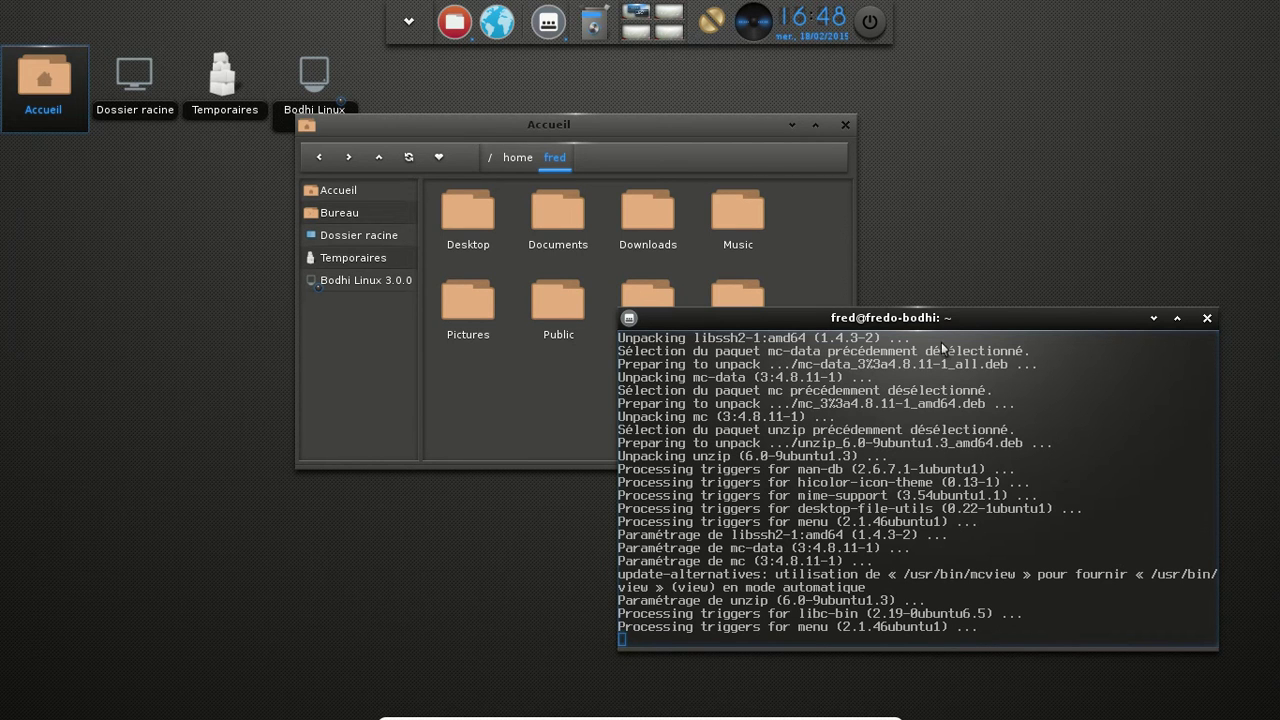
Move the terminal window closer to the screen's centre and launch "mc" in it
left_click_drag(819, 317, 662, 309)
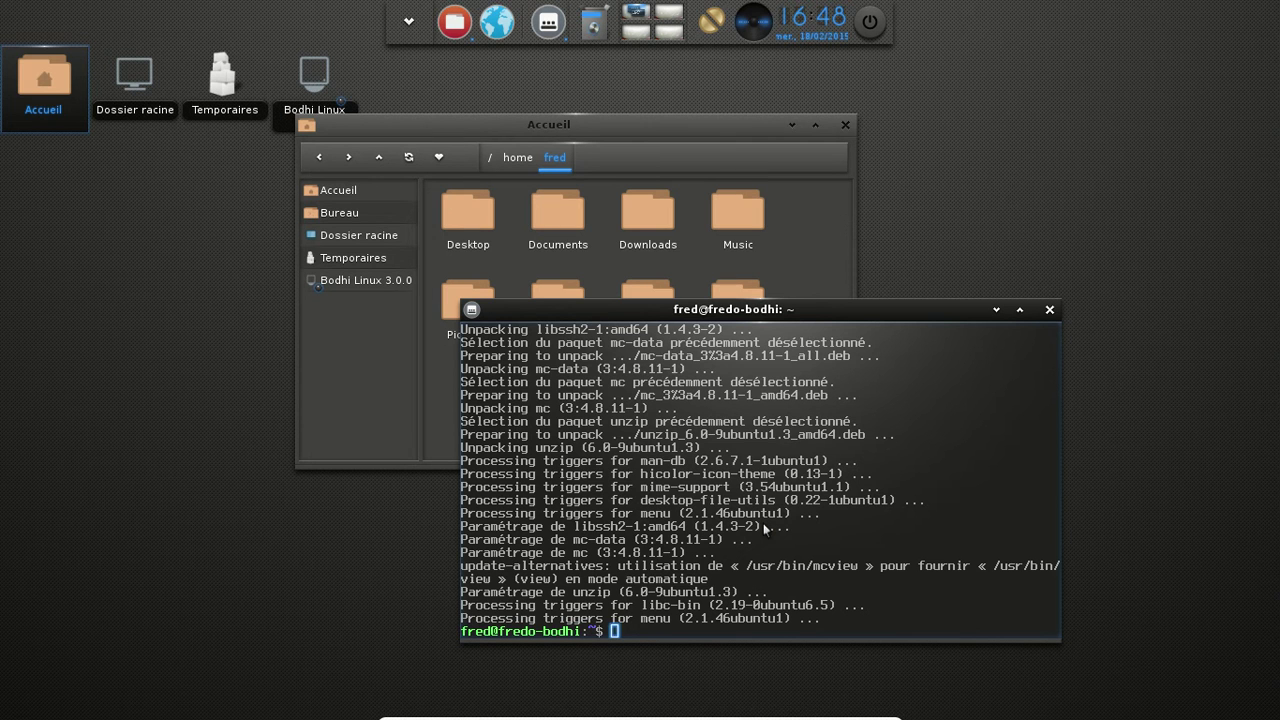
type("mc")
key("Return")
Open the .config folder in mc and delete the user-dirs.dirs file
key("Down")
key("Down")
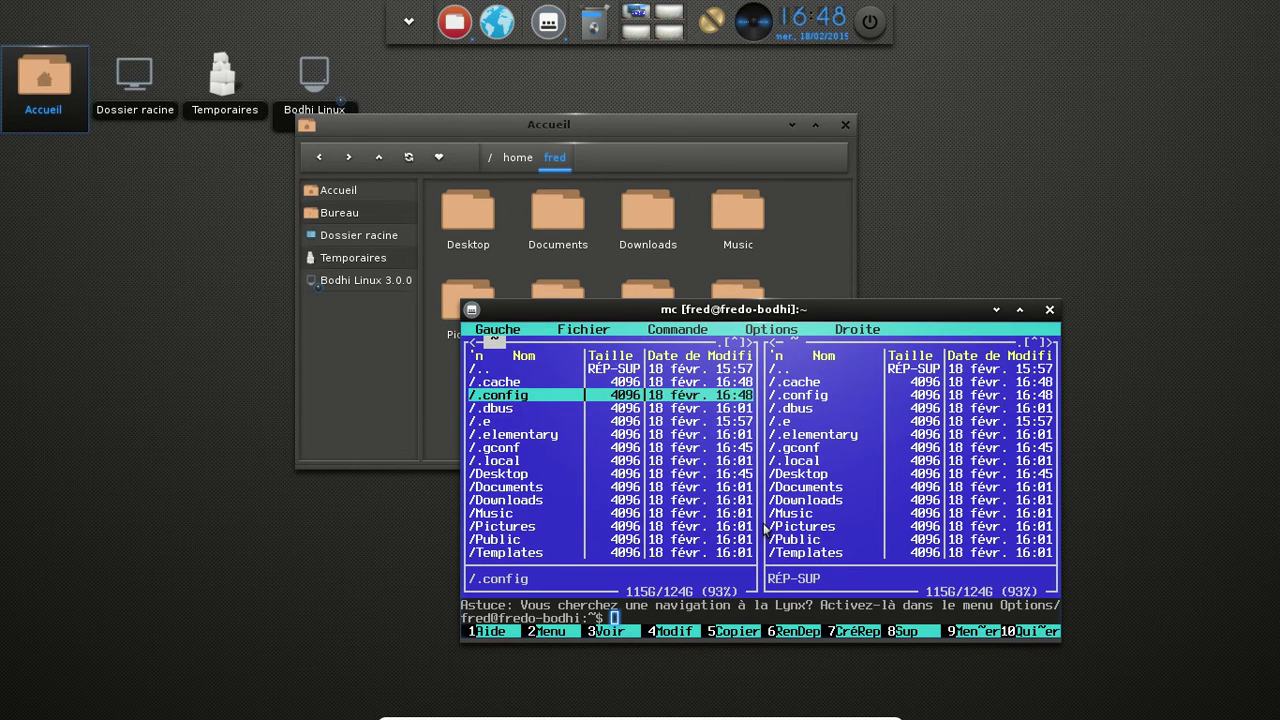
key("Return")
key("Down")
key("Down")
key("Down")
key("Down")
key("Down")
key("Down")
key("Down")
key("Down")
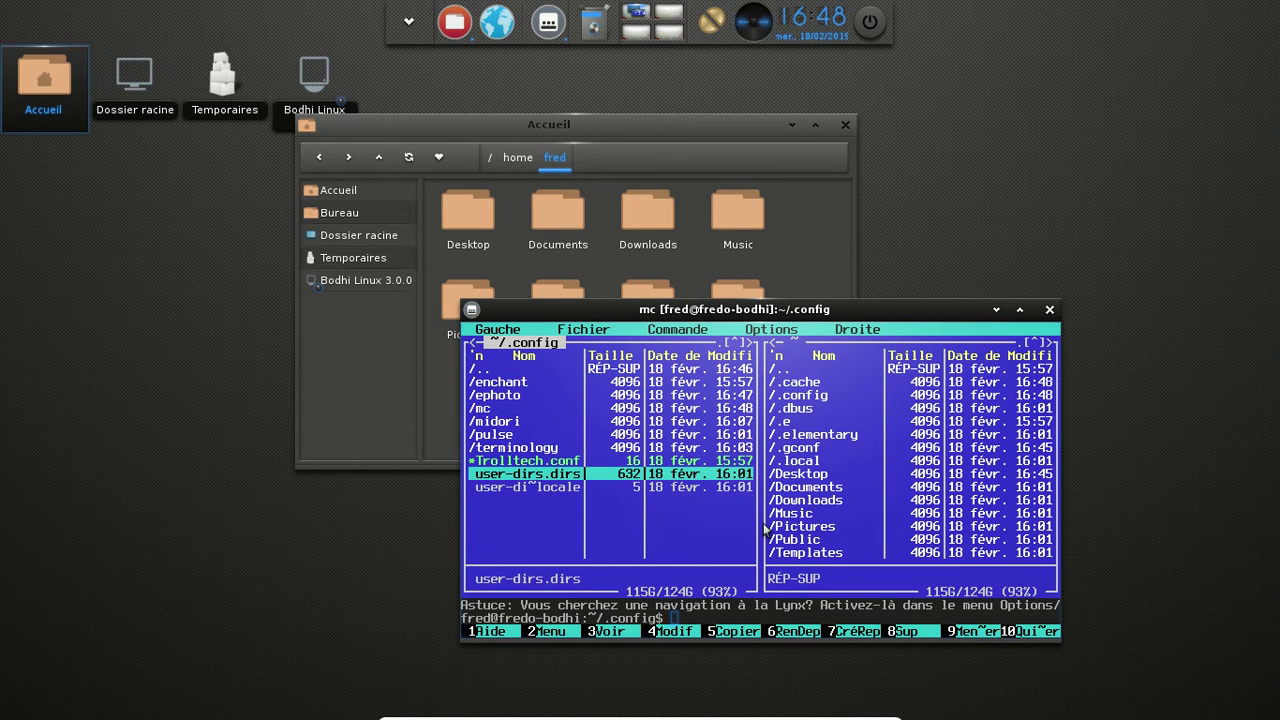
key("Down")
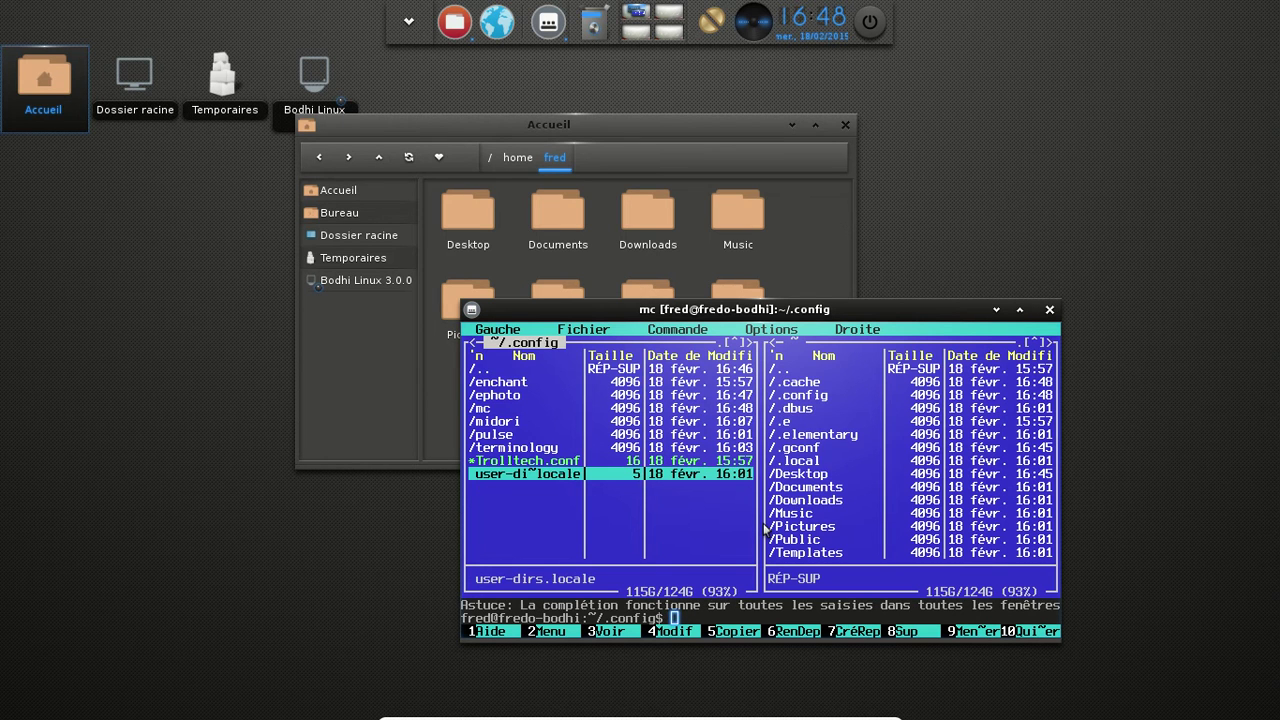
In mc's other pane, delete all non-hidden home subfolders except Desktop, Documents and Public
key("Tab")
key("Down")
key("Down")
key("Down")
key("Down")
key("Down")
key("Down")
key("Down")
key("Down")
key("Down")
key("Down")
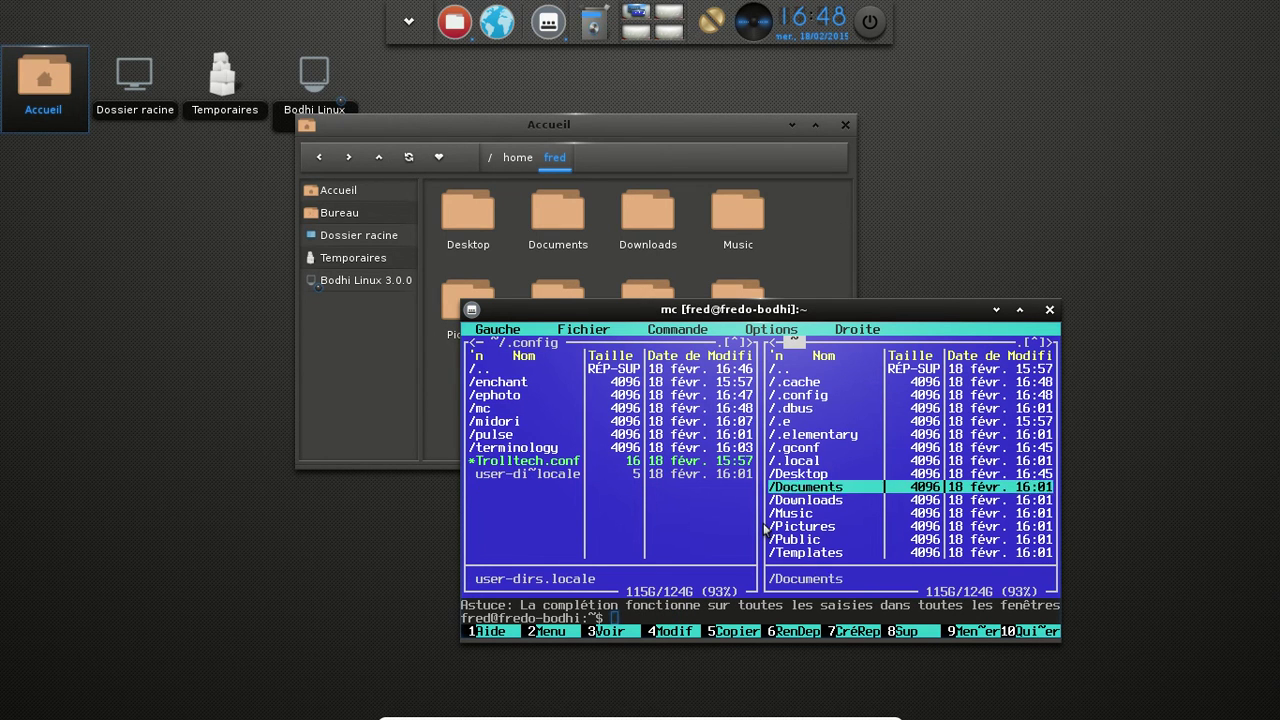
key("Insert")
key("Insert")
key("Down")
key("Up")
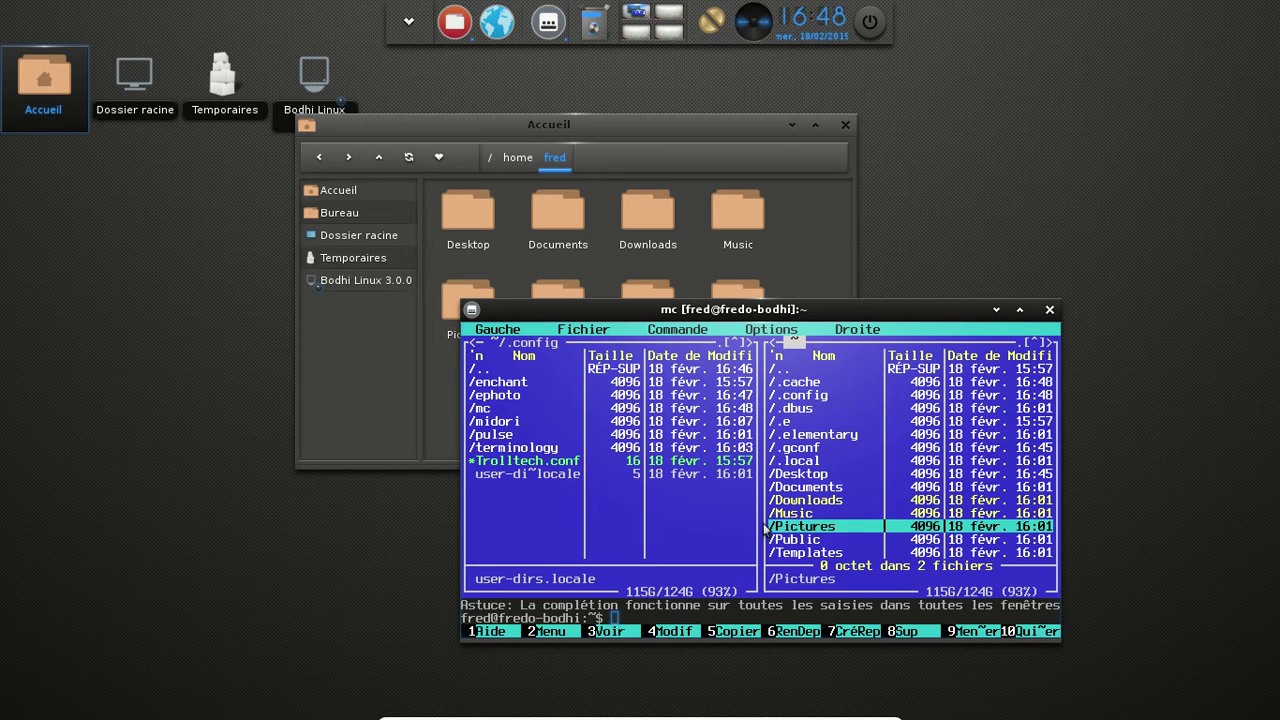
key("Insert")
key("Down")
key("Down")
key("Up")
key("Insert")
key("Insert")
key("Up")
key("F8")
key("Return")
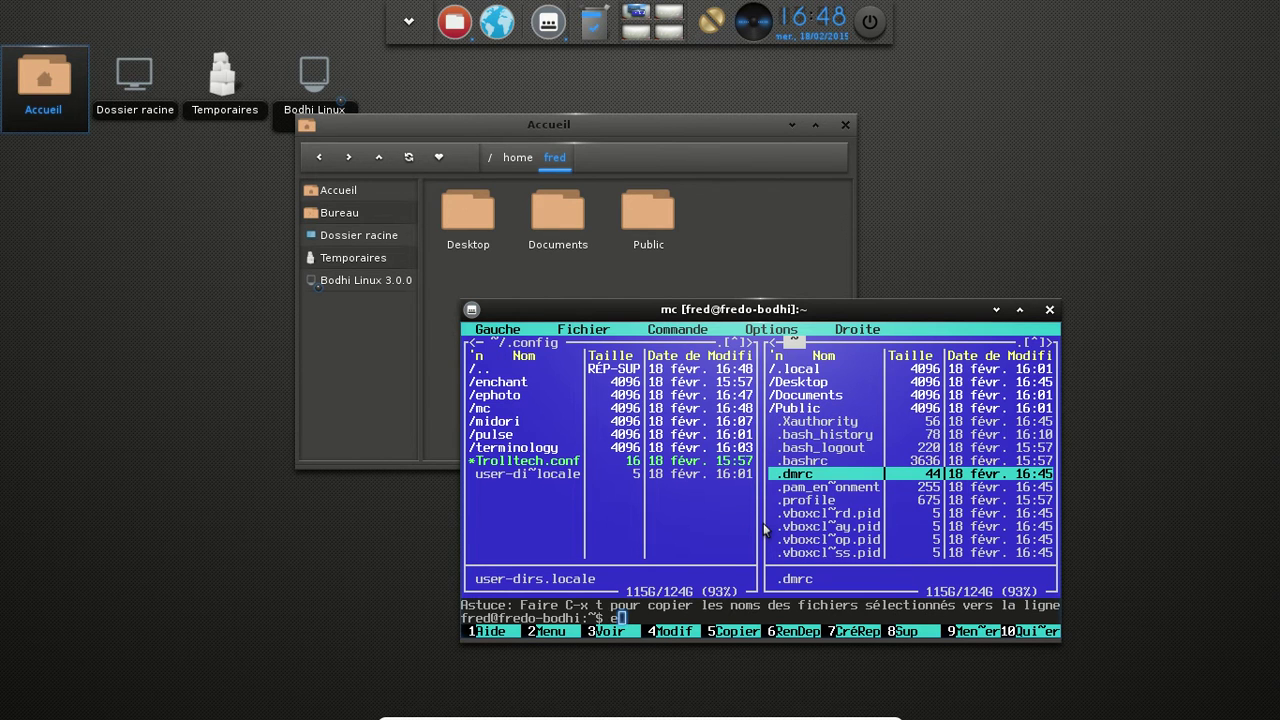
Exit mc and recreate the standard user folders with "xdg-user-dirs-update"
key("Return")
type("xdg")
key("Tab")
type("us")
key("Tab")
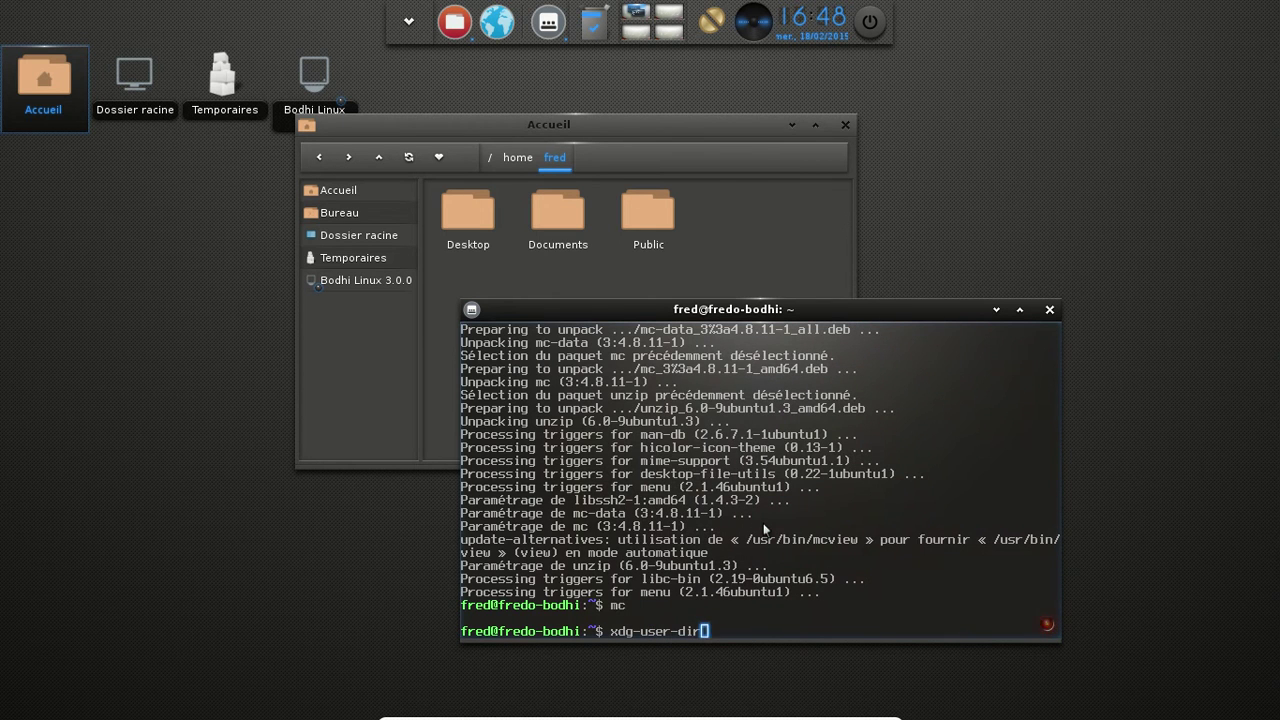
type("s-")
key("Tab")
type("u")
key("Tab")
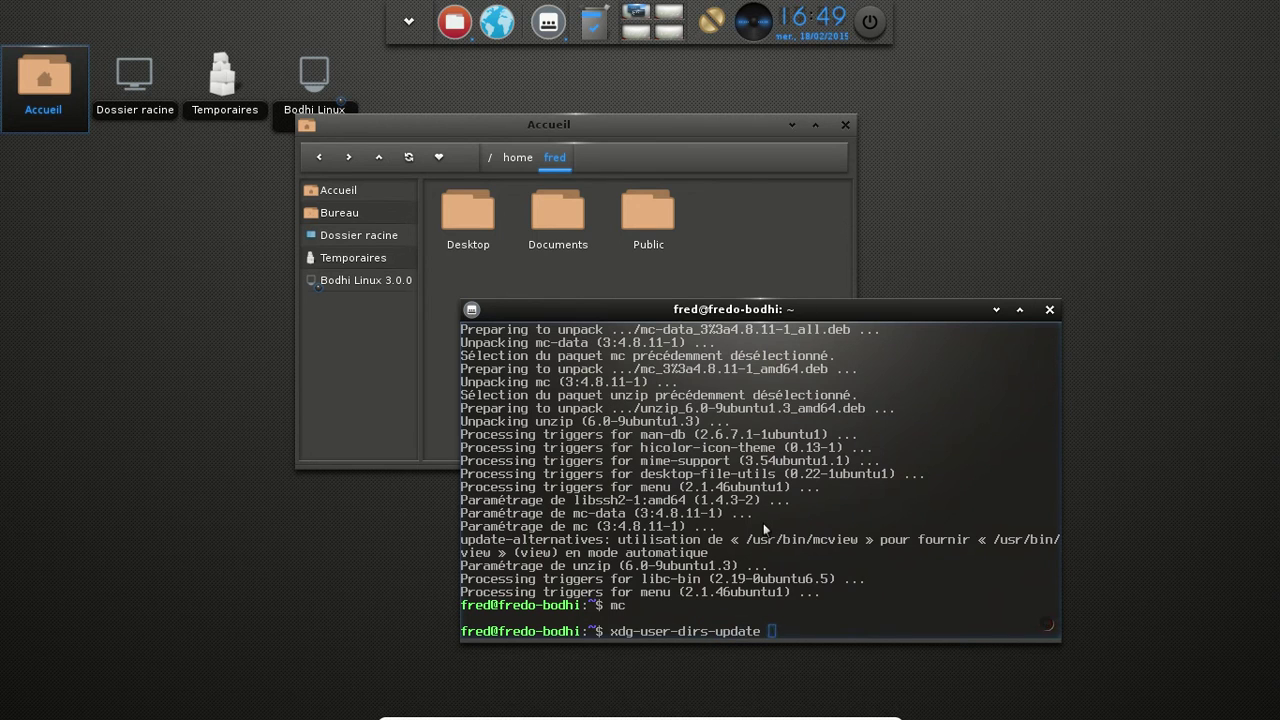
key("Return")
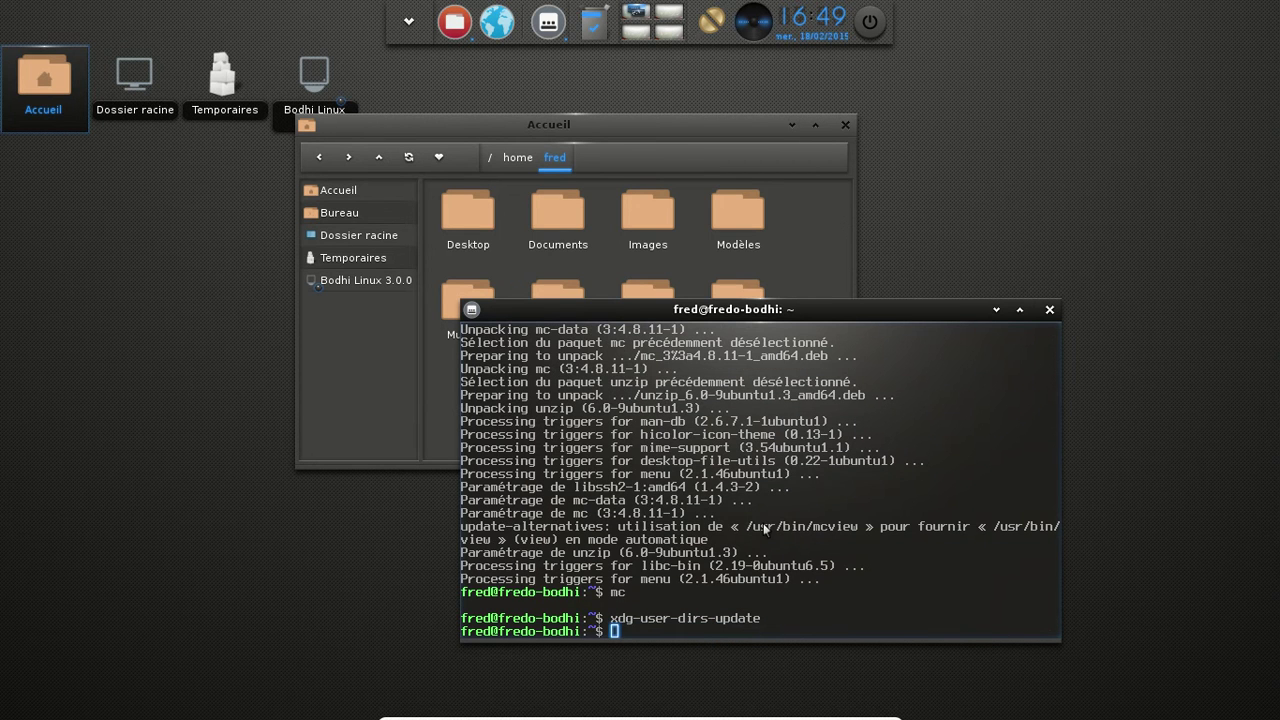
Close the terminal and the Accueil file manager window
left_click(1049, 309)
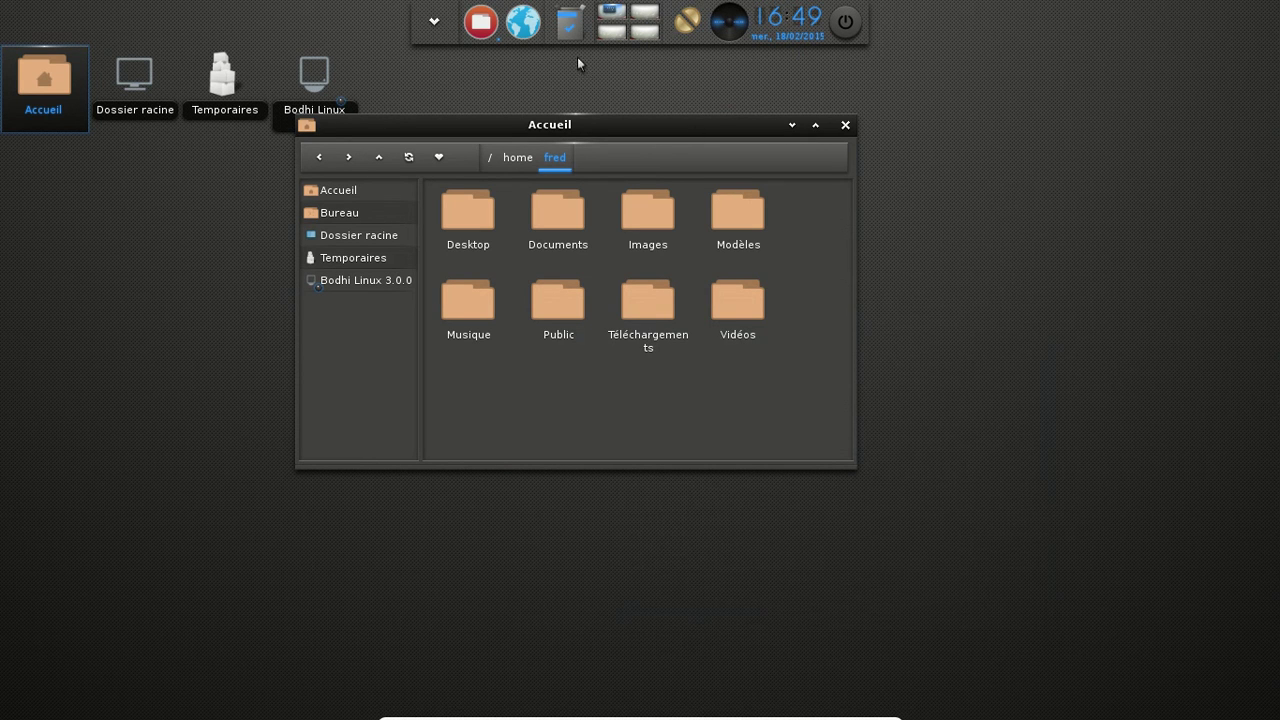
left_click(845, 126)
Examine the desktop's main menu entries, including the Applications, Bodhi Linux and Système groups
left_click(434, 21)
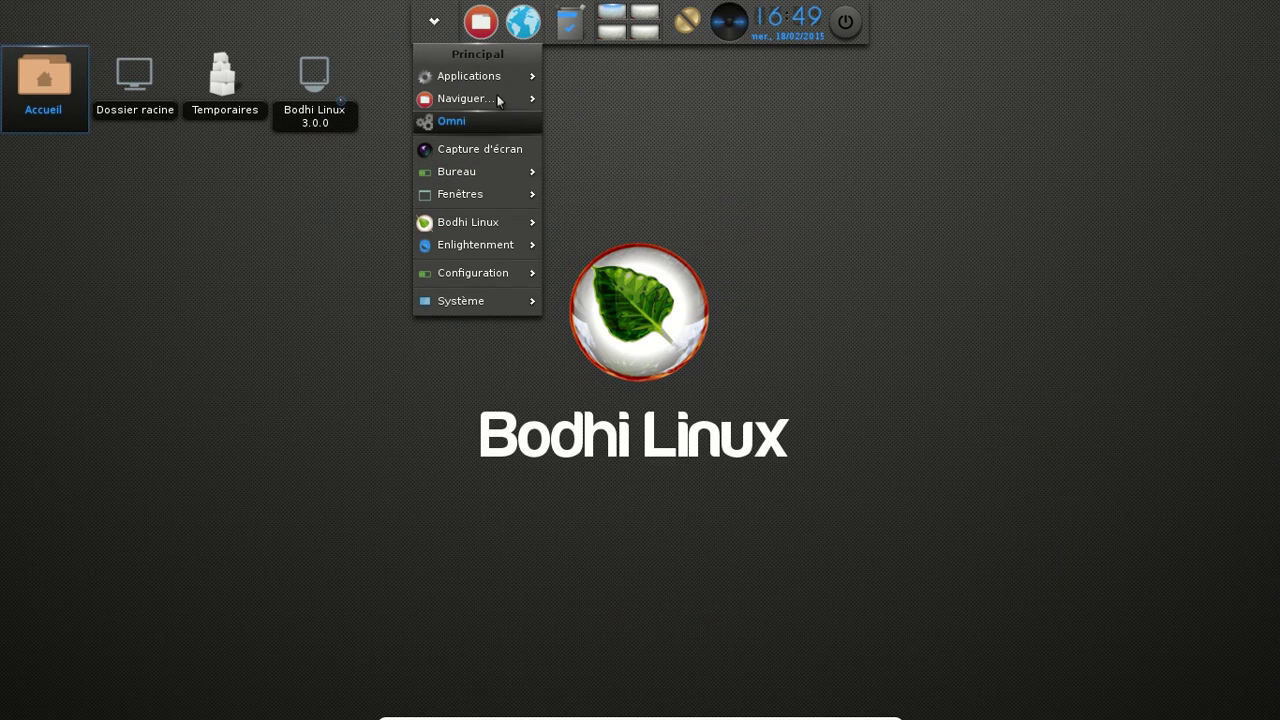
mouse_move(470, 76)
mouse_move(623, 144)
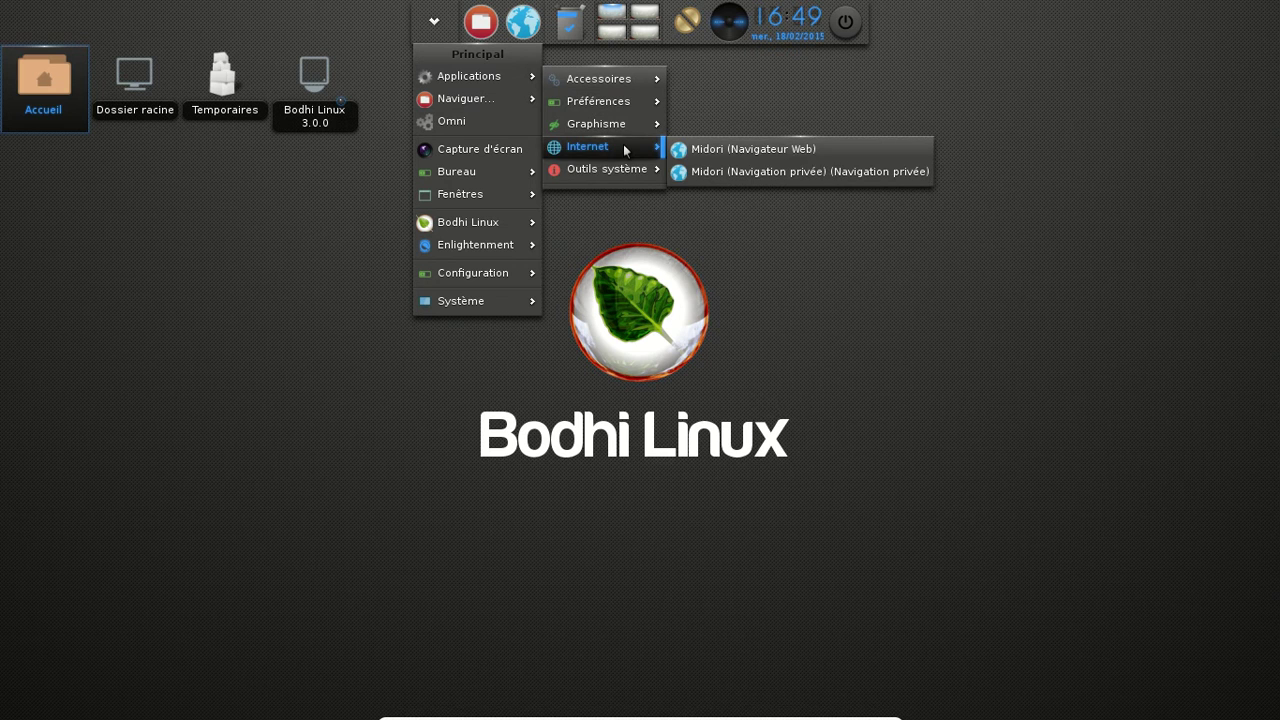
mouse_move(607, 169)
mouse_move(486, 228)
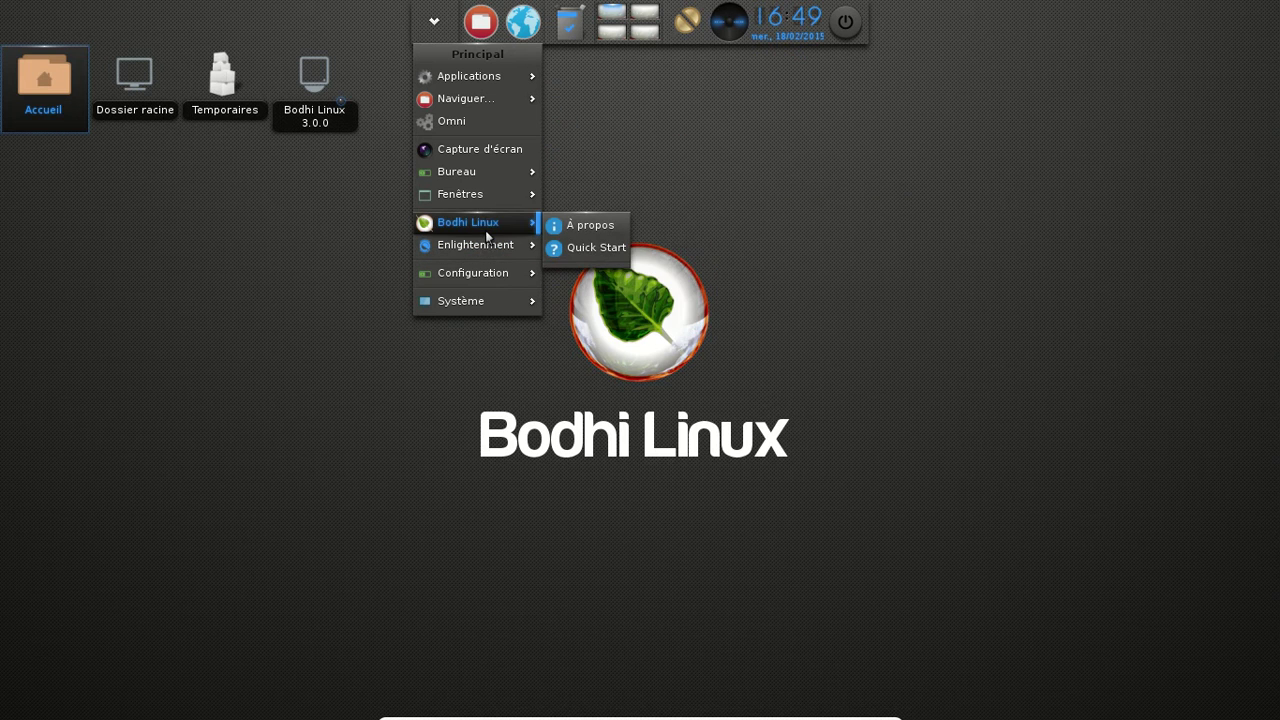
mouse_move(466, 302)
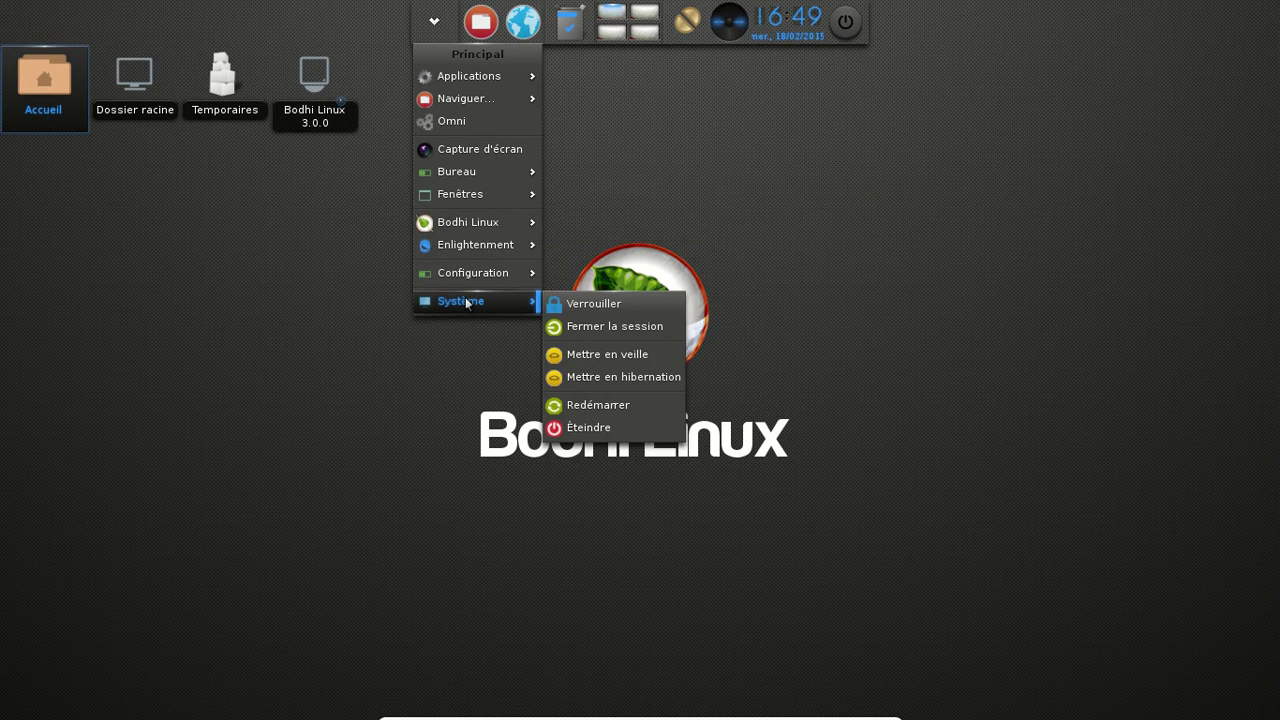
Examine the complete set of Configuration categories, from Applis and Fenêtres to Extensions and Préférences
mouse_move(473, 271)
mouse_move(662, 478)
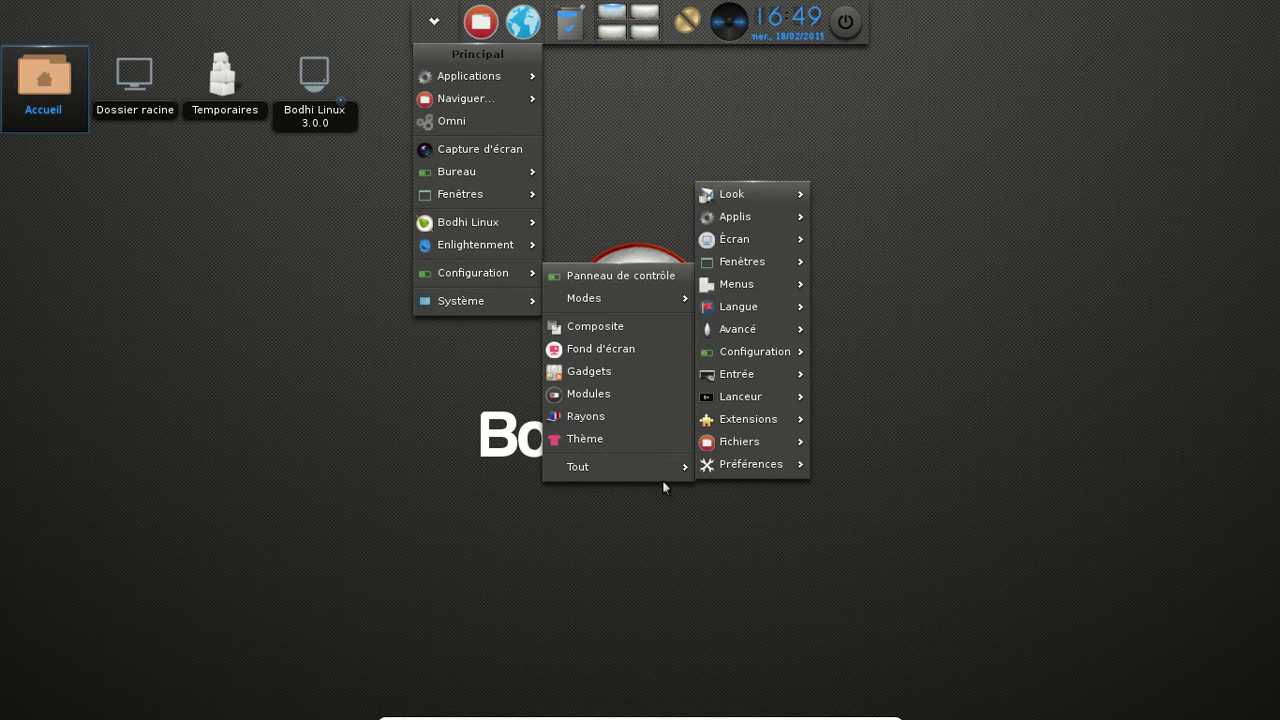
mouse_move(731, 196)
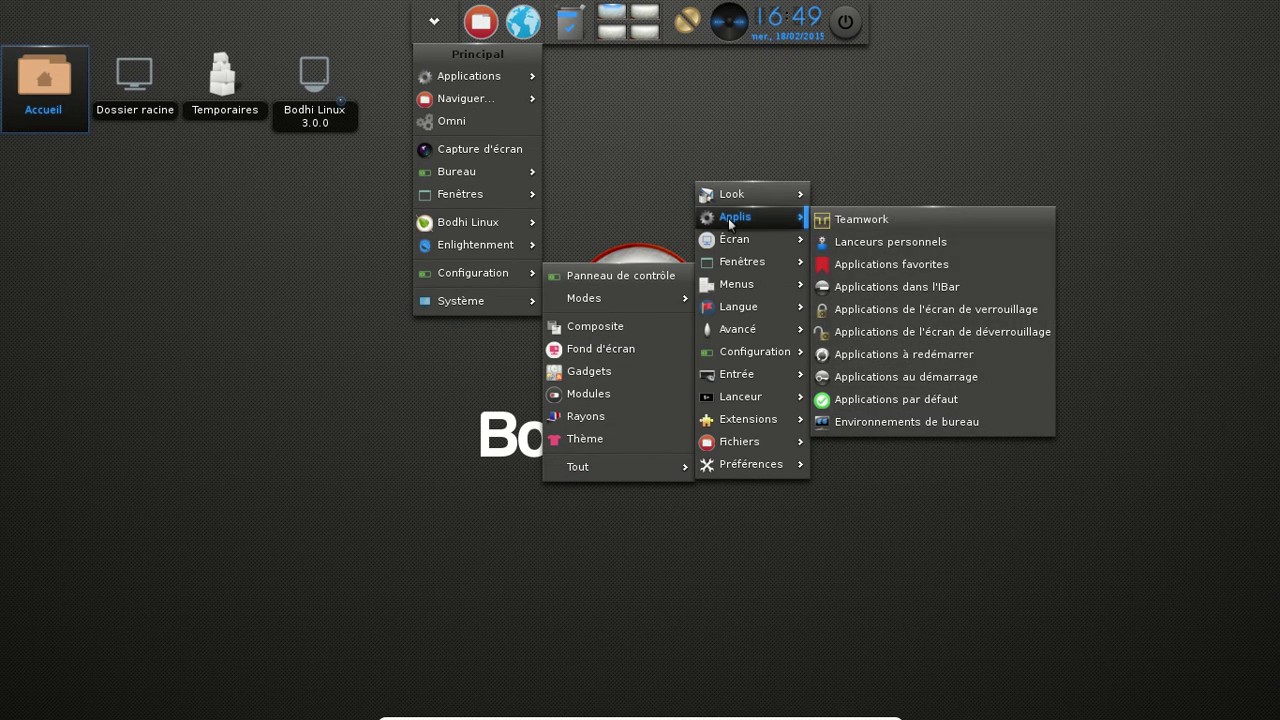
mouse_move(735, 262)
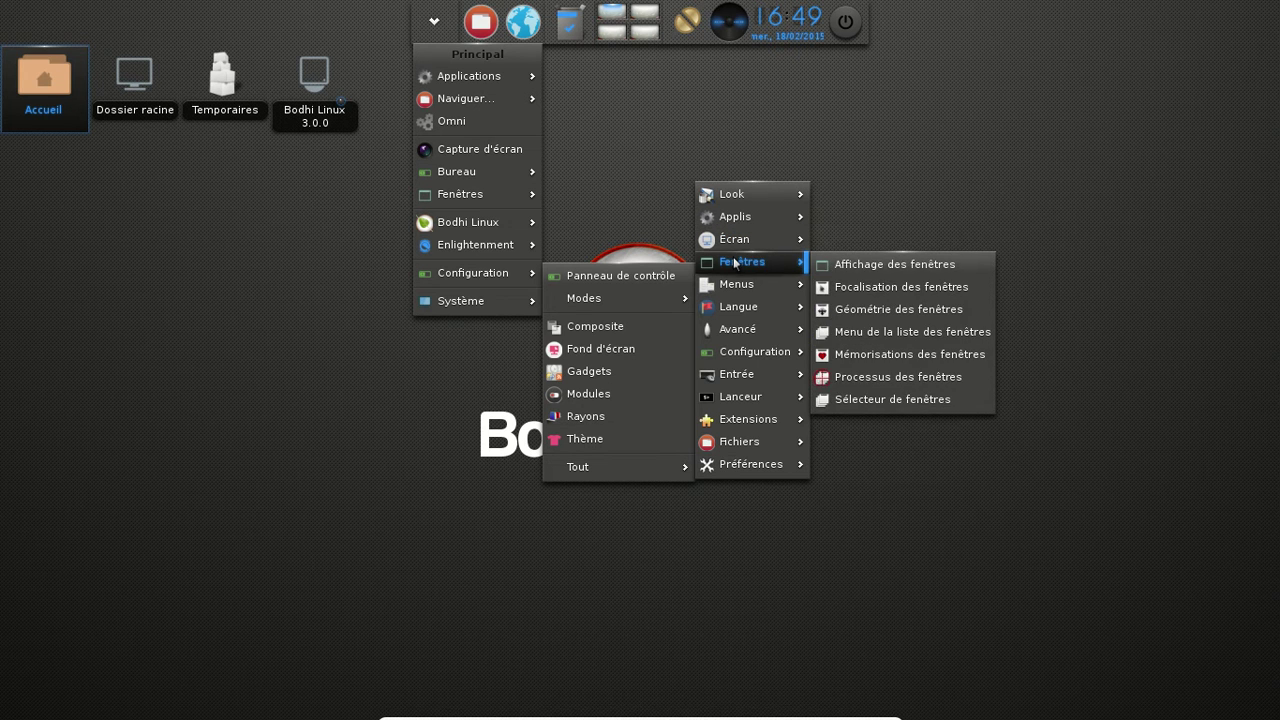
mouse_move(731, 287)
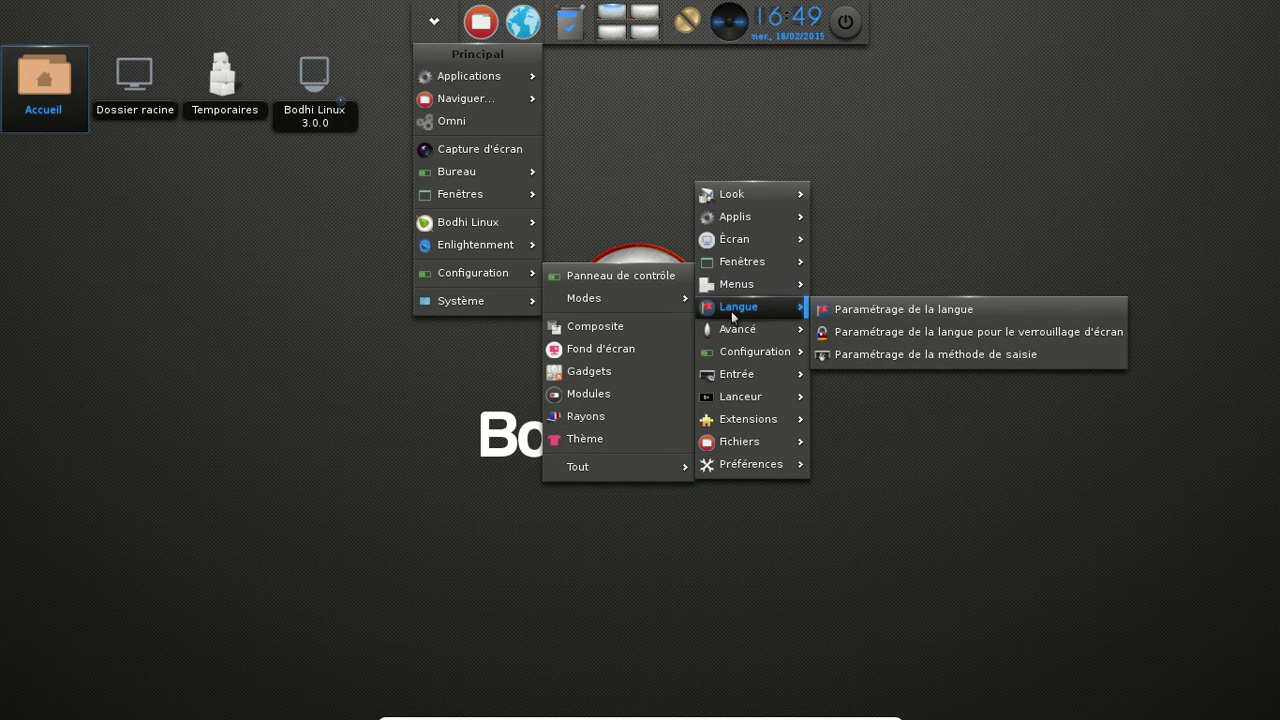
mouse_move(732, 330)
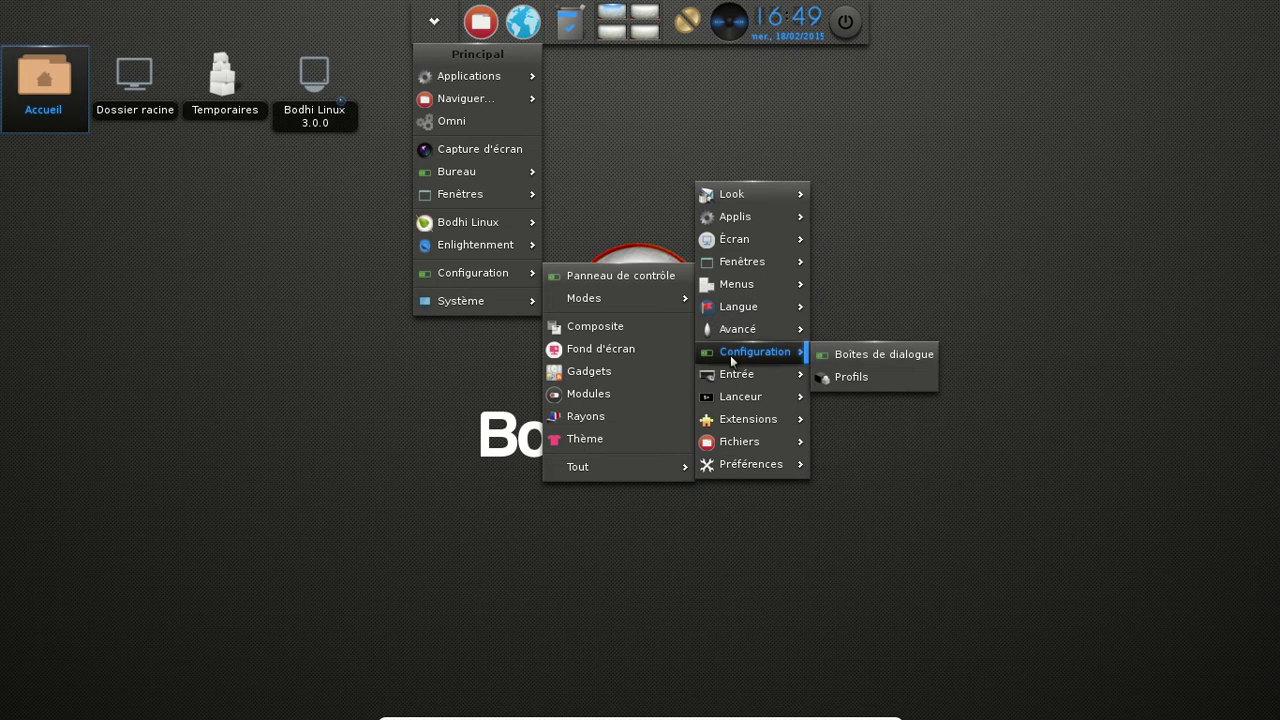
mouse_move(726, 378)
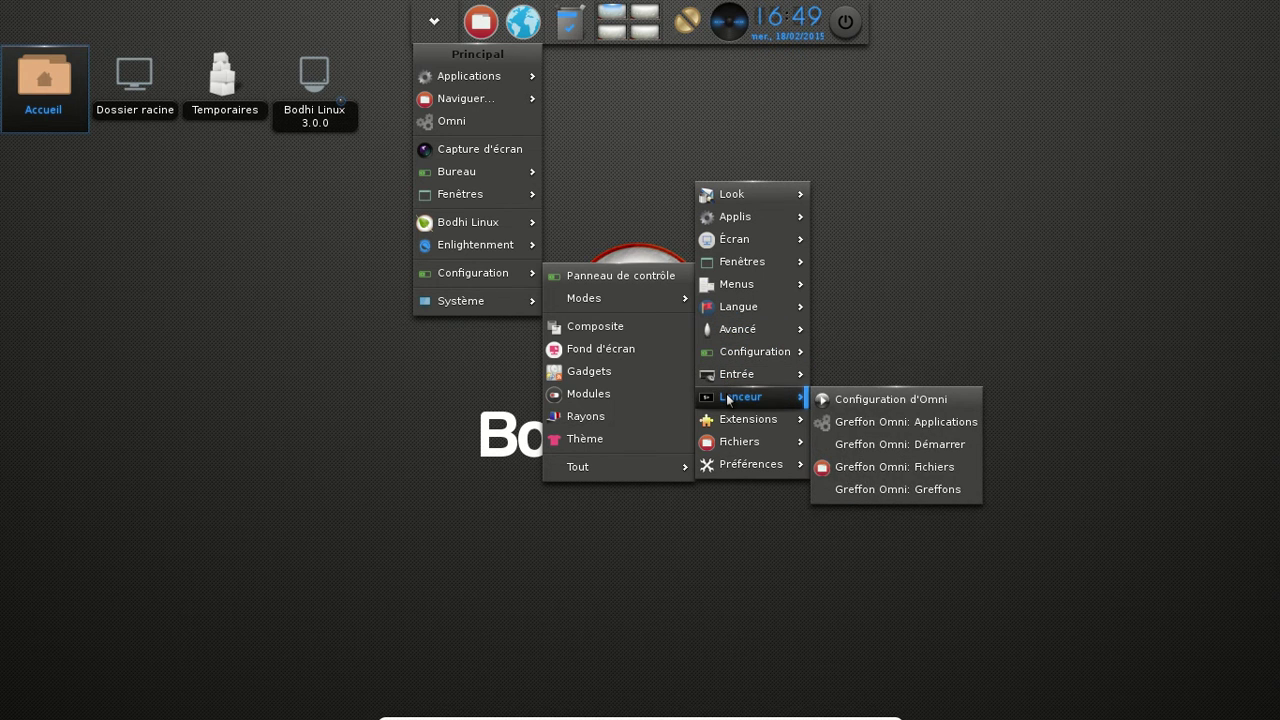
mouse_move(727, 421)
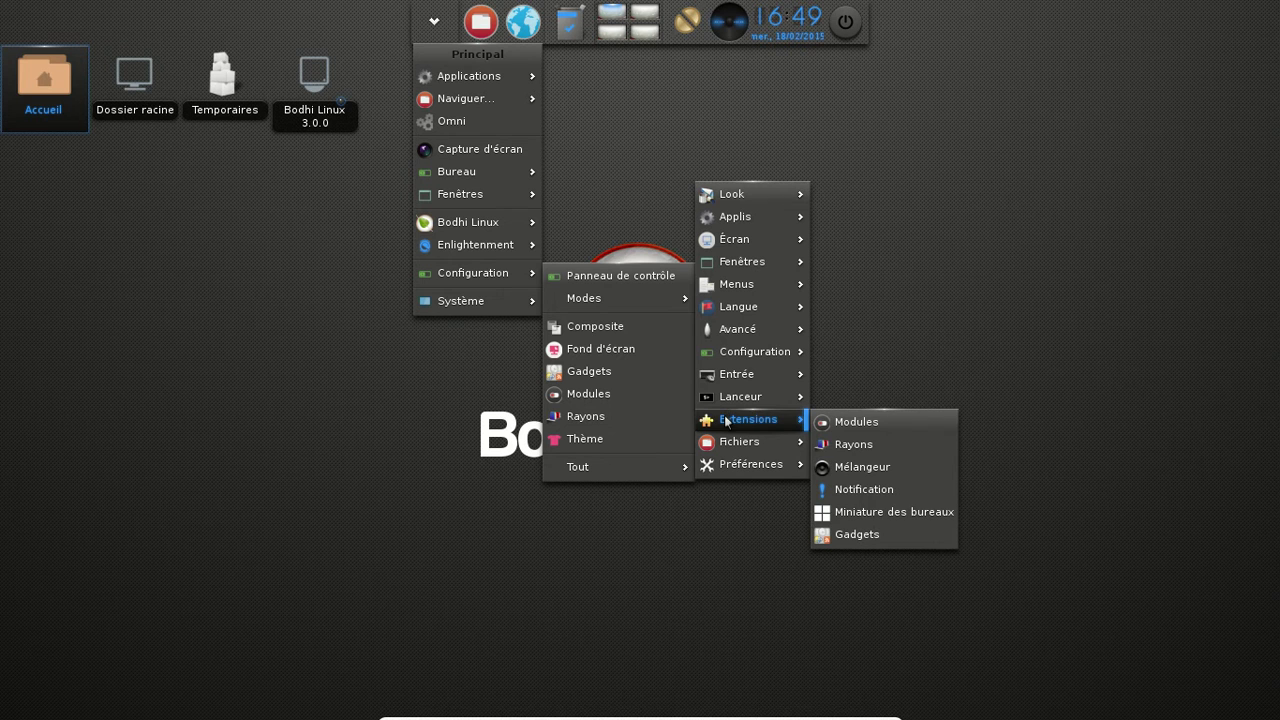
mouse_move(733, 467)
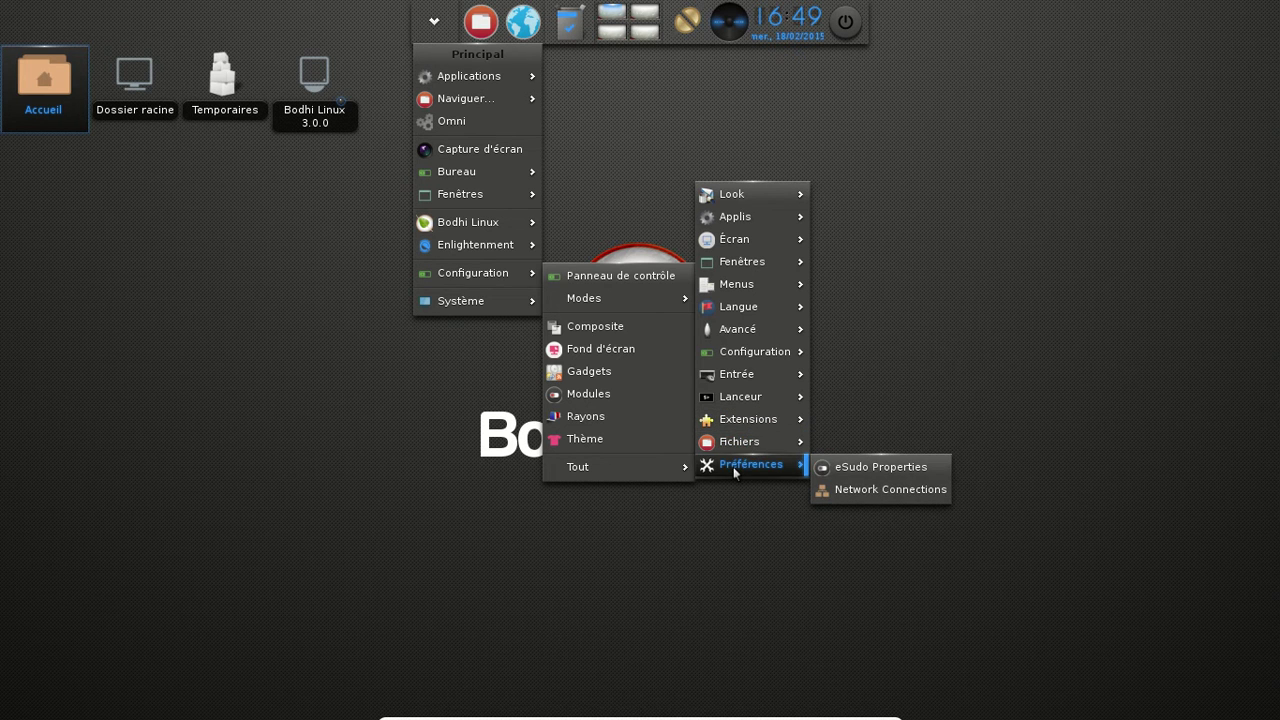
Open the Omni launcher, look into its Accessoires category, and close the launcher
left_click(475, 129)
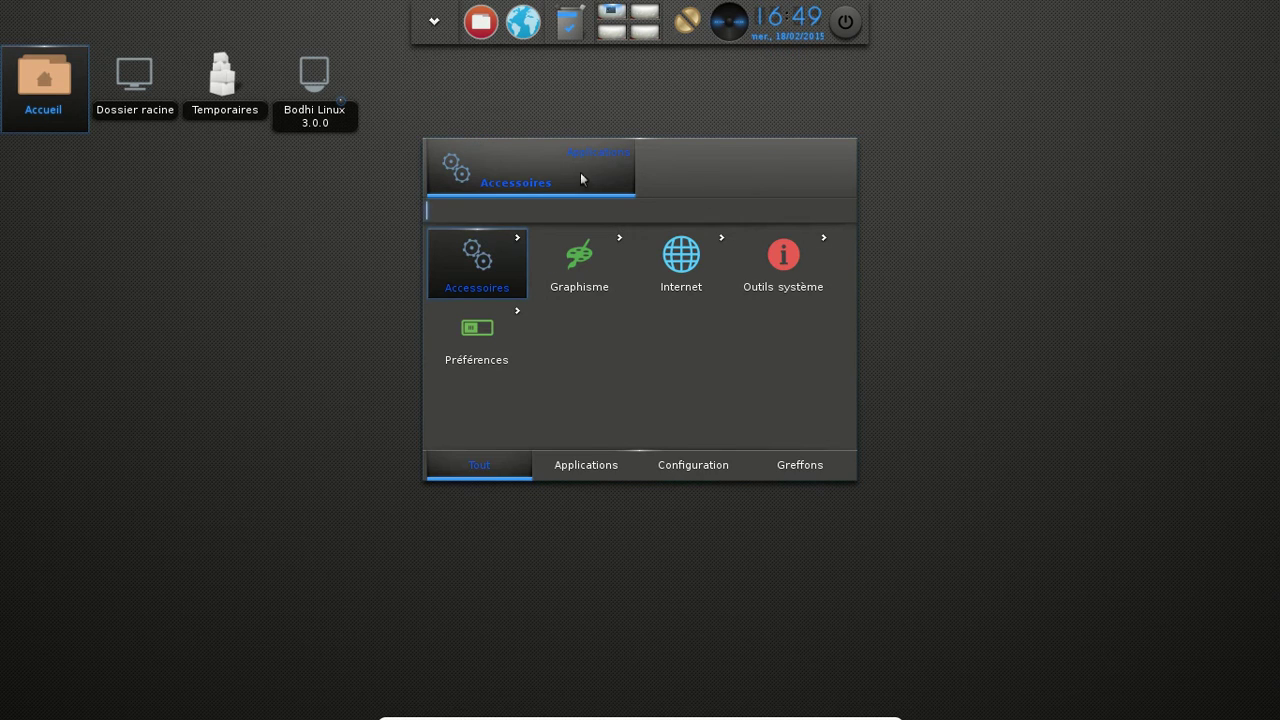
left_click(522, 288)
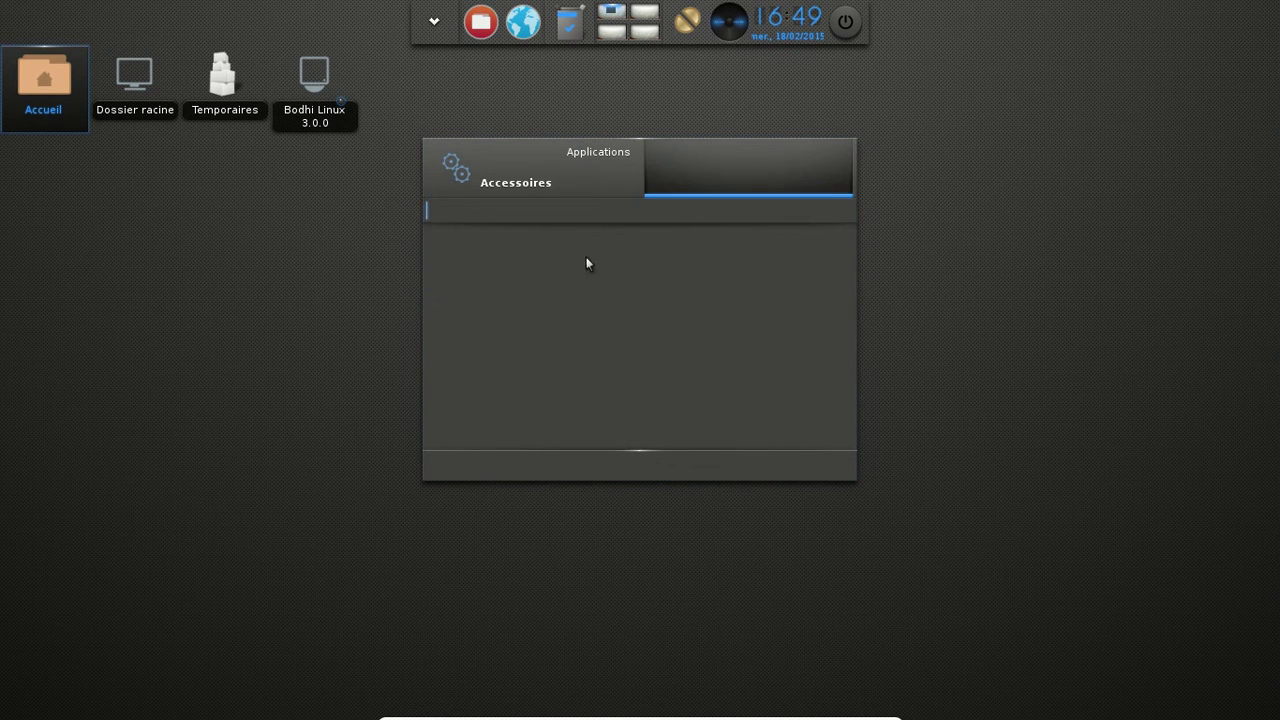
left_click(590, 178)
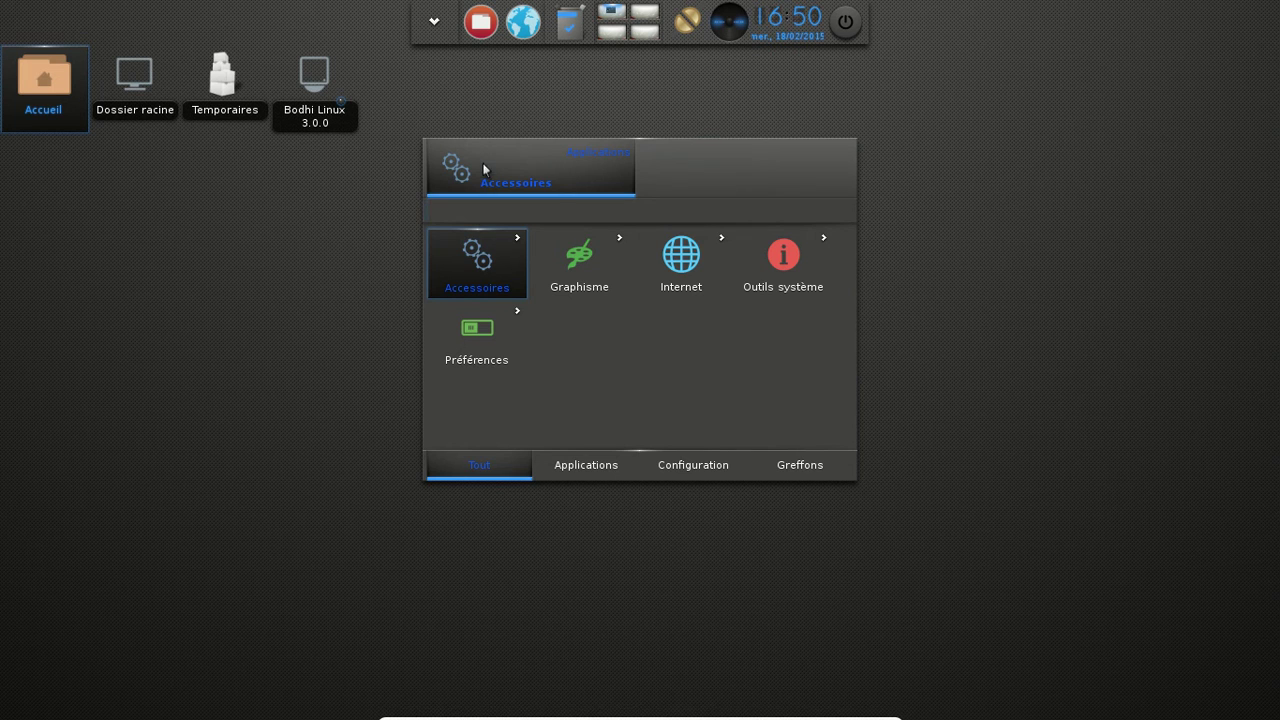
left_click(440, 26)
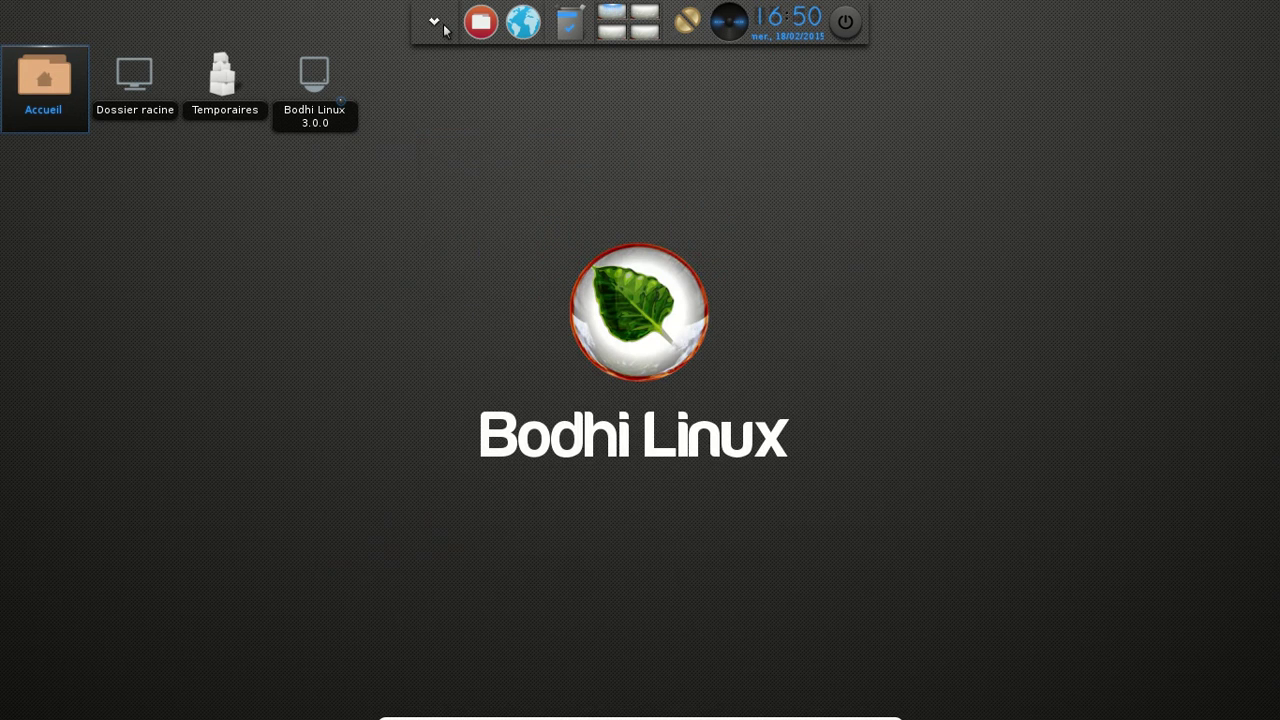
Open the Bodhi Linux Quick Start guide
left_click(445, 28)
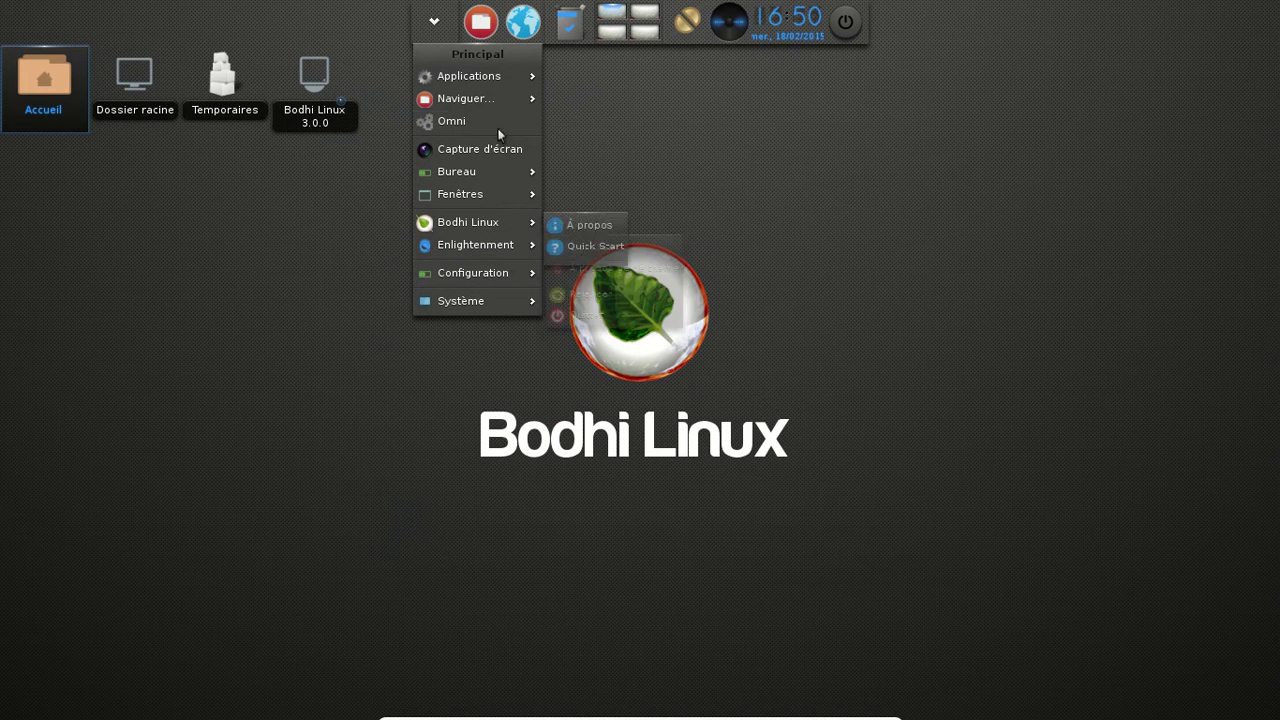
left_click(440, 25)
left_click(440, 25)
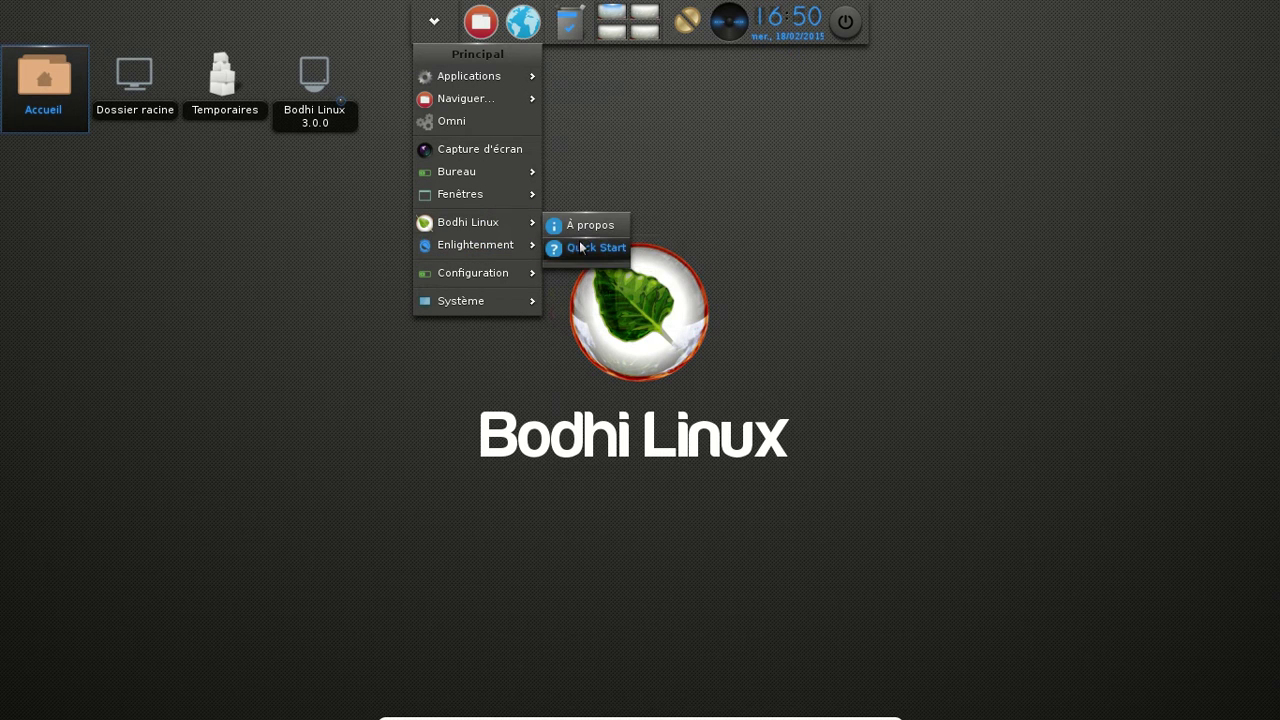
left_click(580, 246)
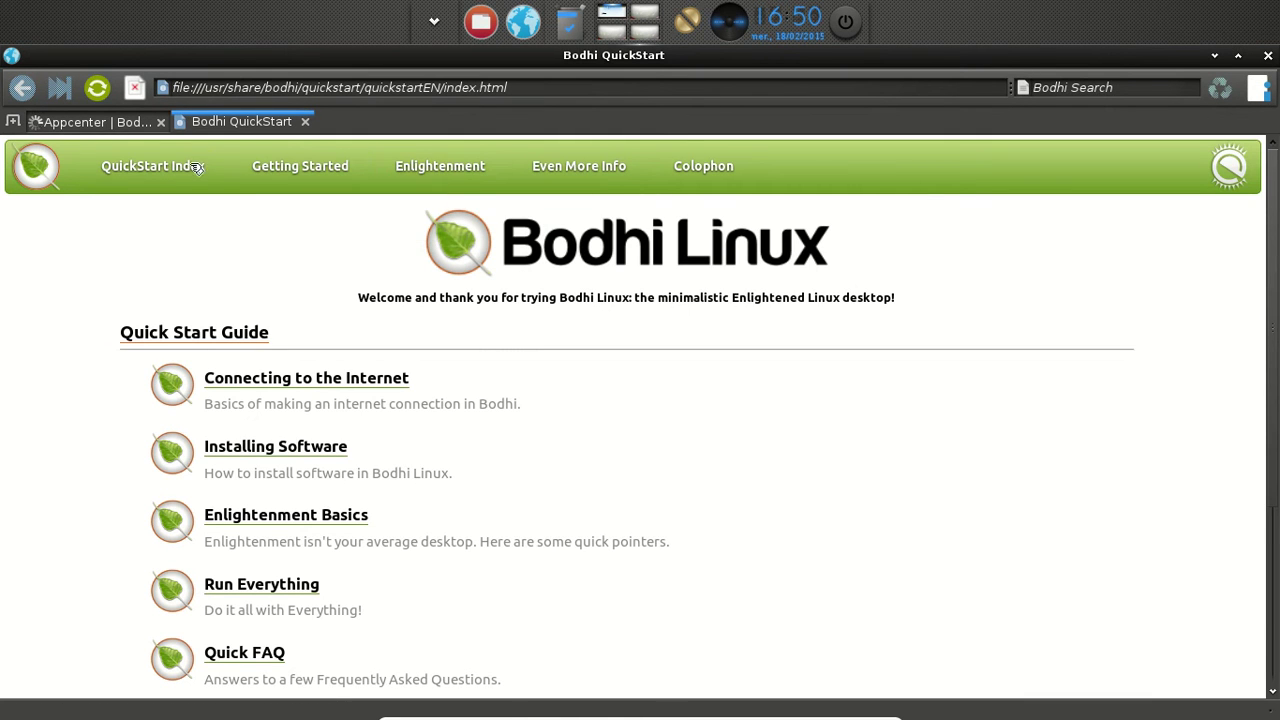
Close the Bodhi QuickStart page and view the software categories on the Appcenter page
left_click(305, 121)
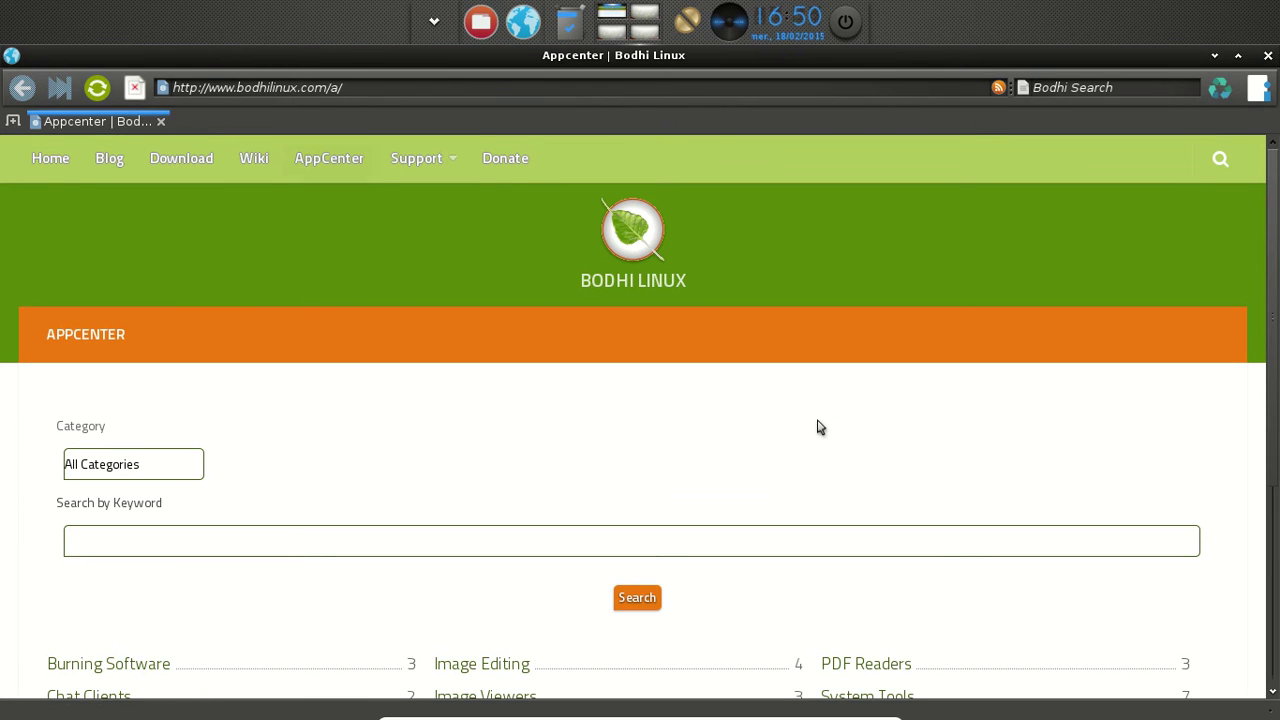
scroll(817, 427, "down", 2)
scroll(817, 427, "down", 1)
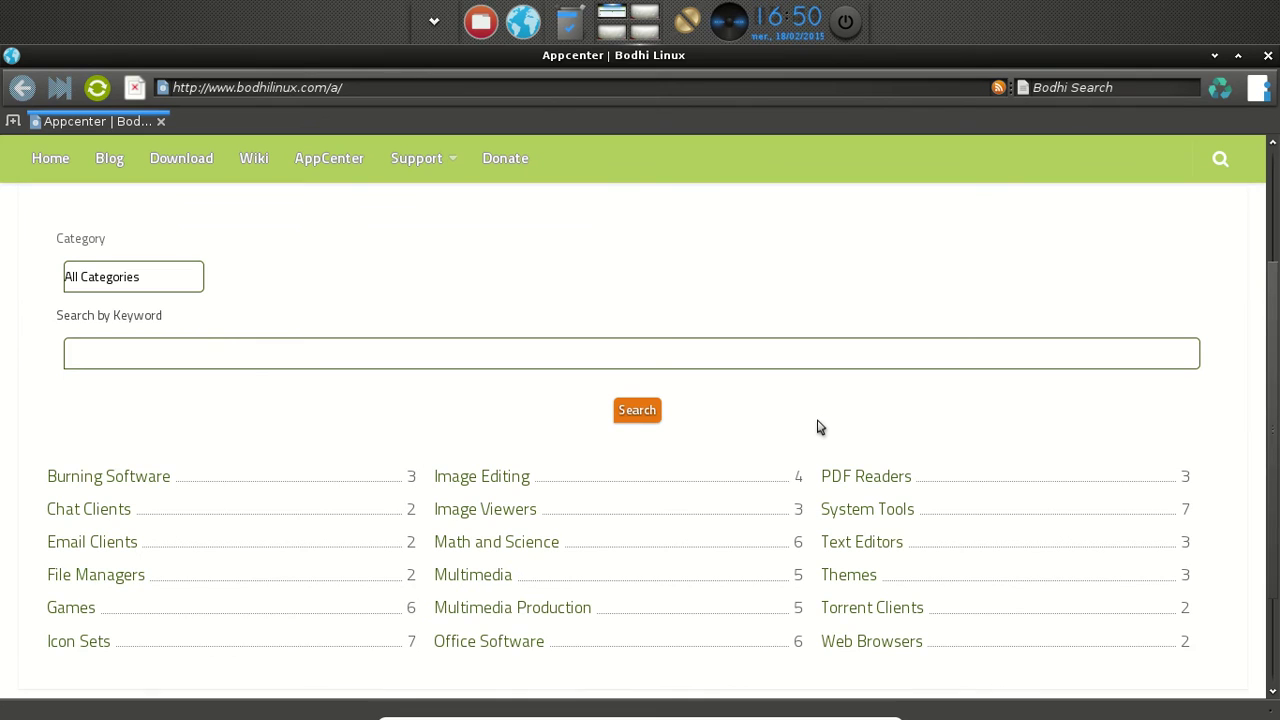
Open the Libre Office page from the Office Software category of the Appcenter
scroll(817, 427, "down", 1)
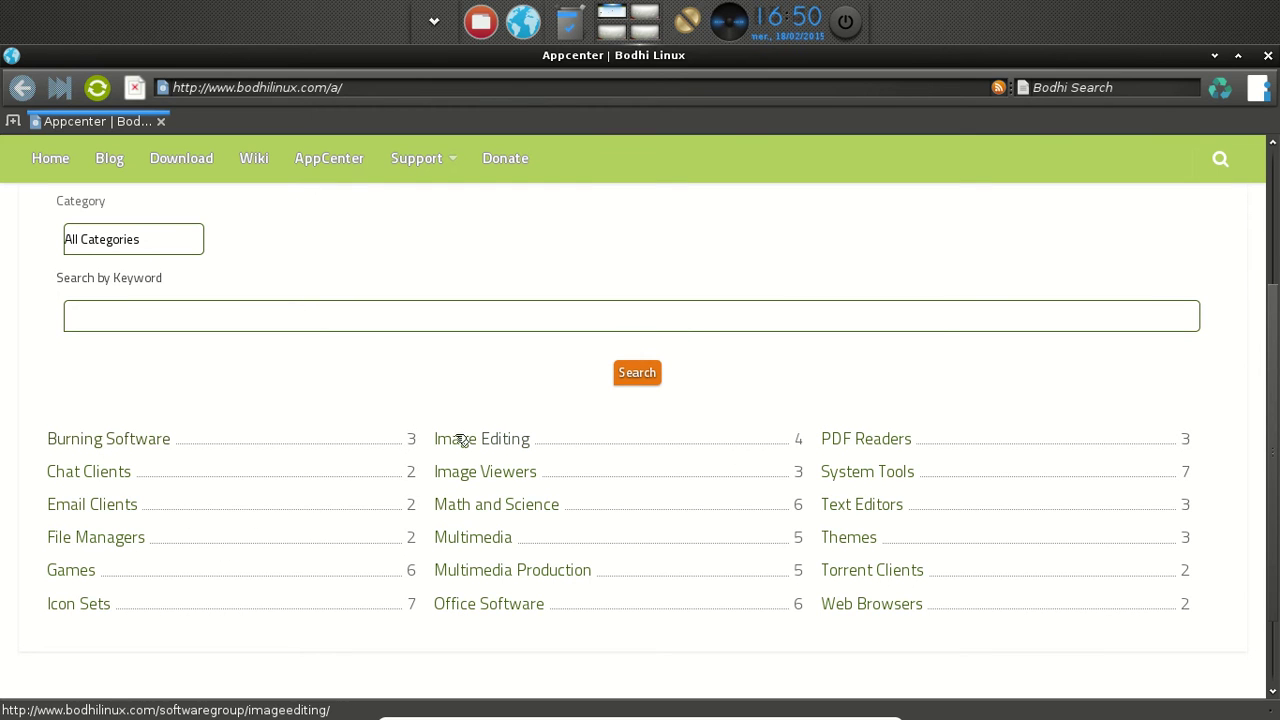
left_click(518, 606)
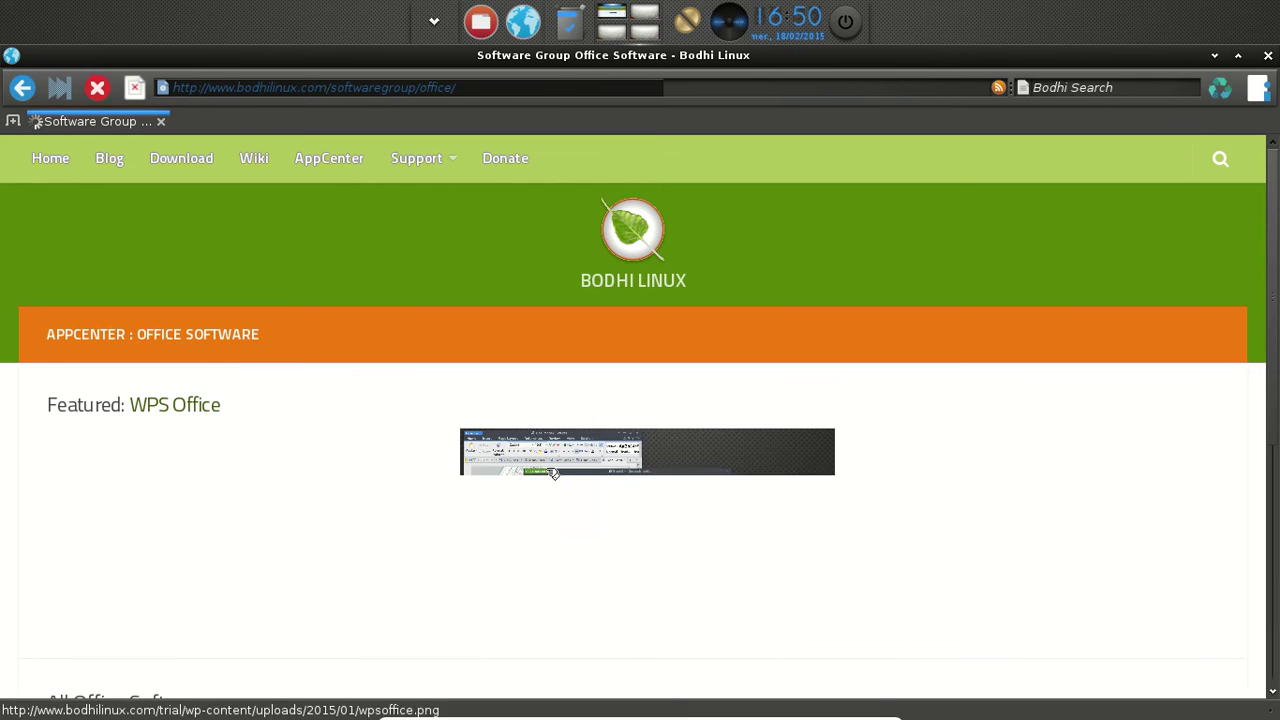
scroll(1006, 430, "down", 3)
scroll(1006, 430, "down", 2)
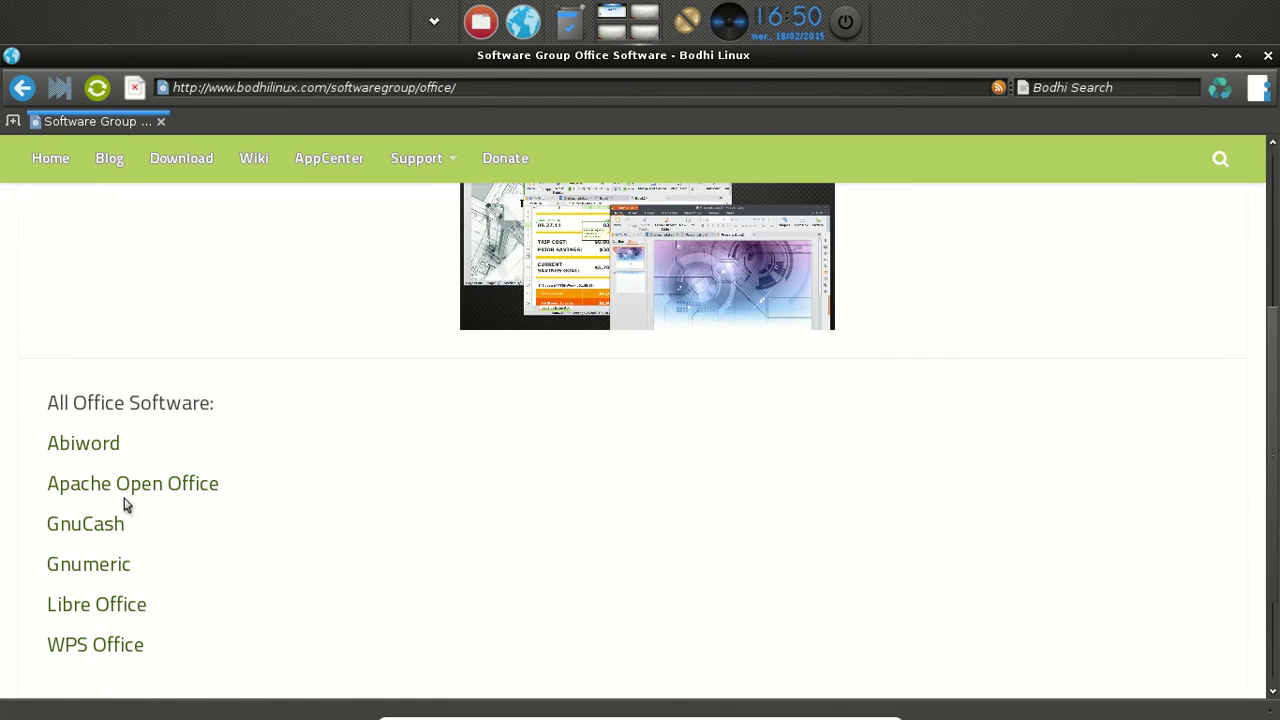
left_click(119, 610)
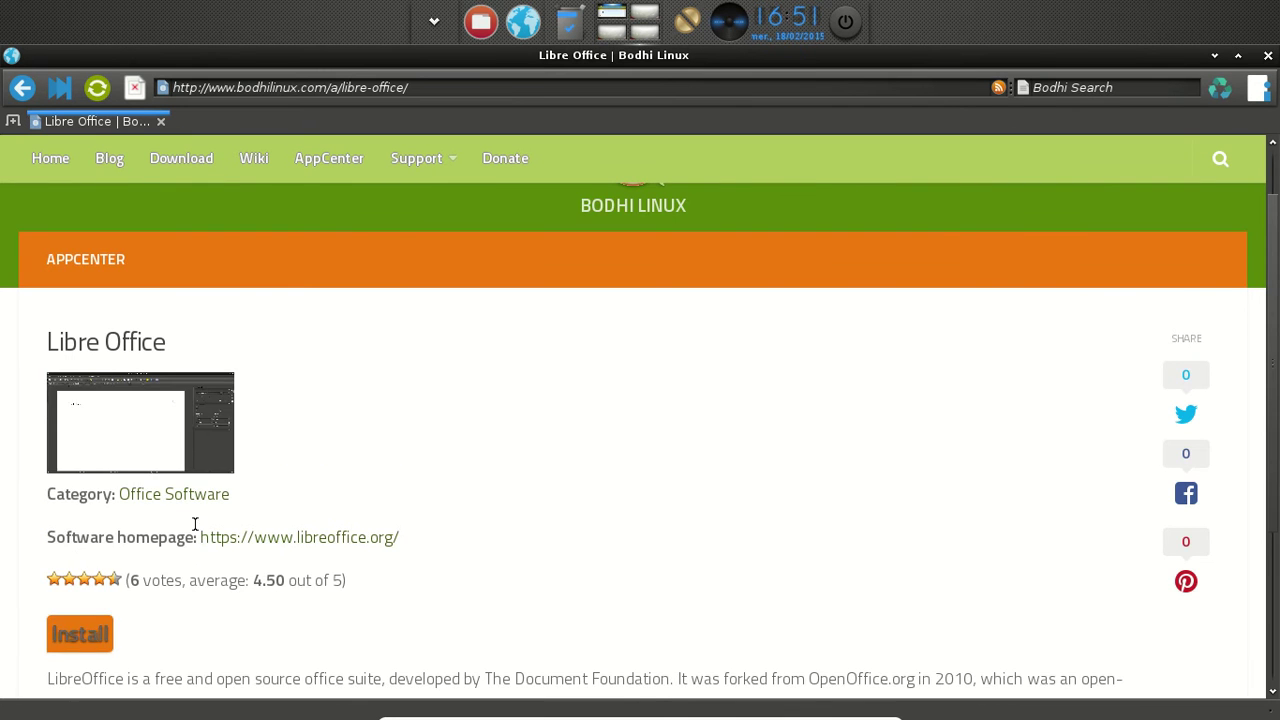
Start installing Libre Office from its Appcenter page and authorise it by entering the account password in eSudo
scroll(486, 463, "down", 5)
left_click(92, 393)
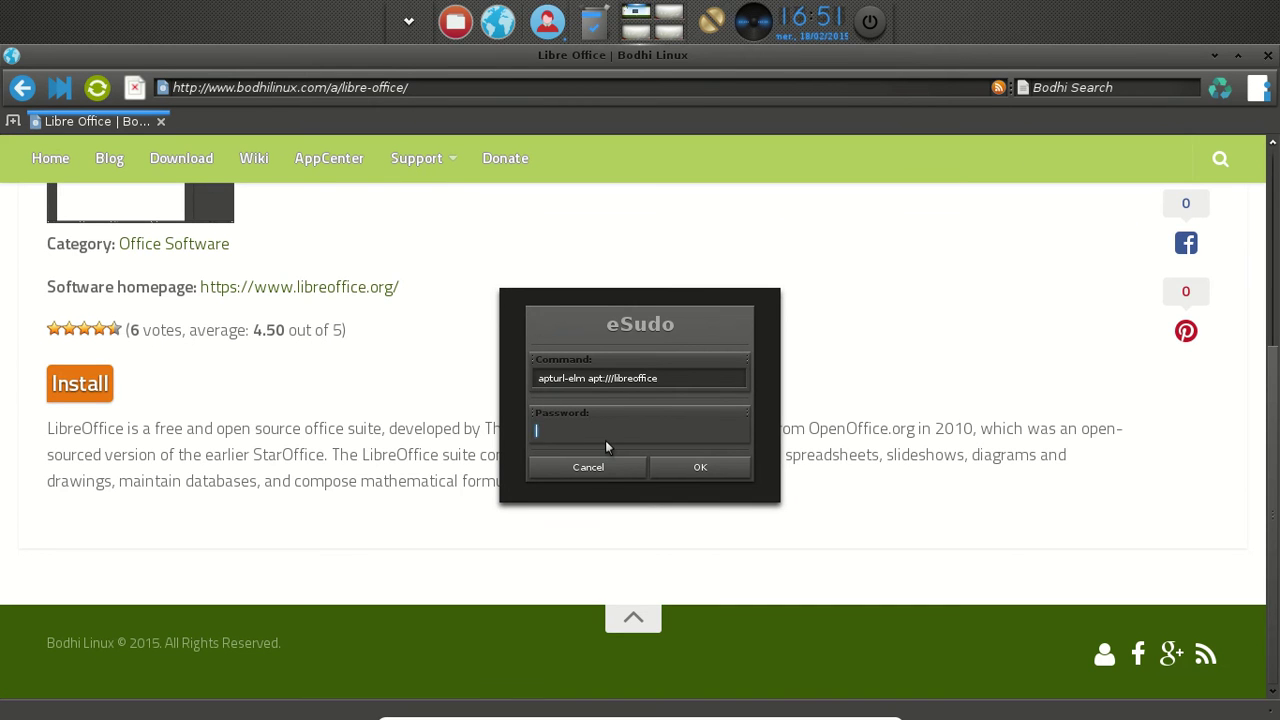
type("****")
key("BackSpace")
key("BackSpace")
key("BackSpace")
key("BackSpace")
type("*******")
key("Return")
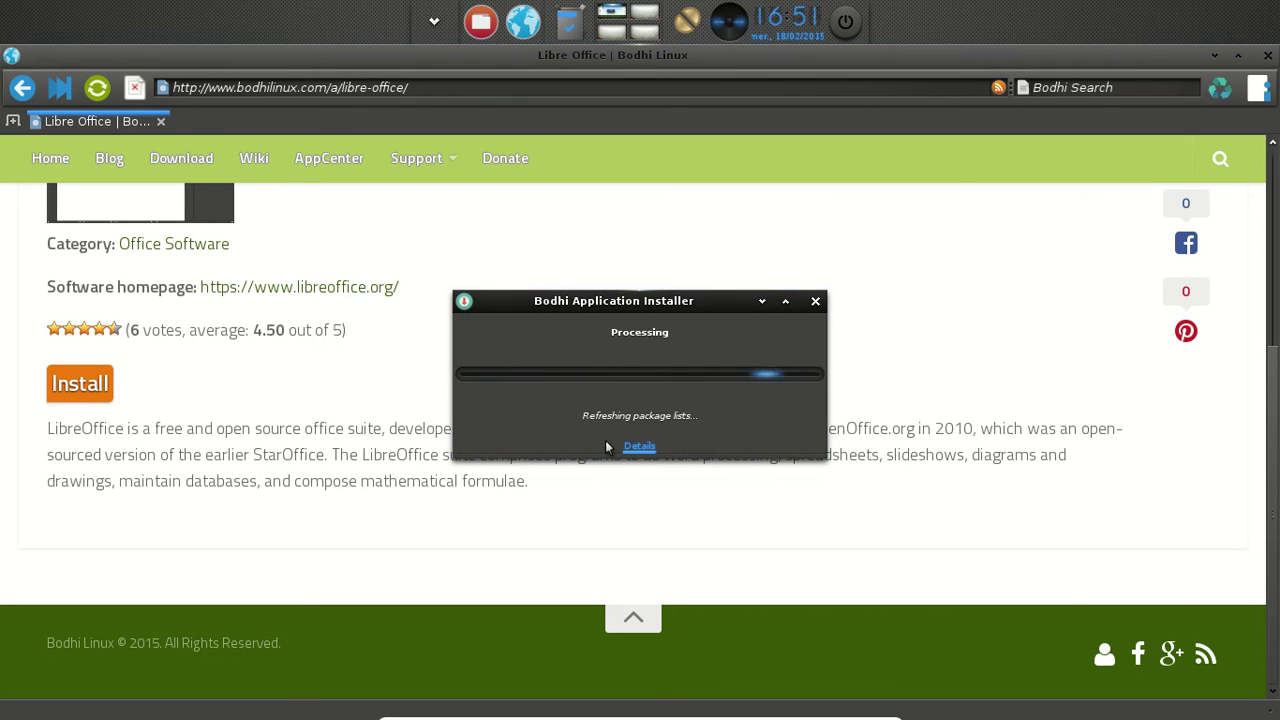
View the details of the package list refresh, close them, and confirm the installation of libreoffice
left_click(639, 446)
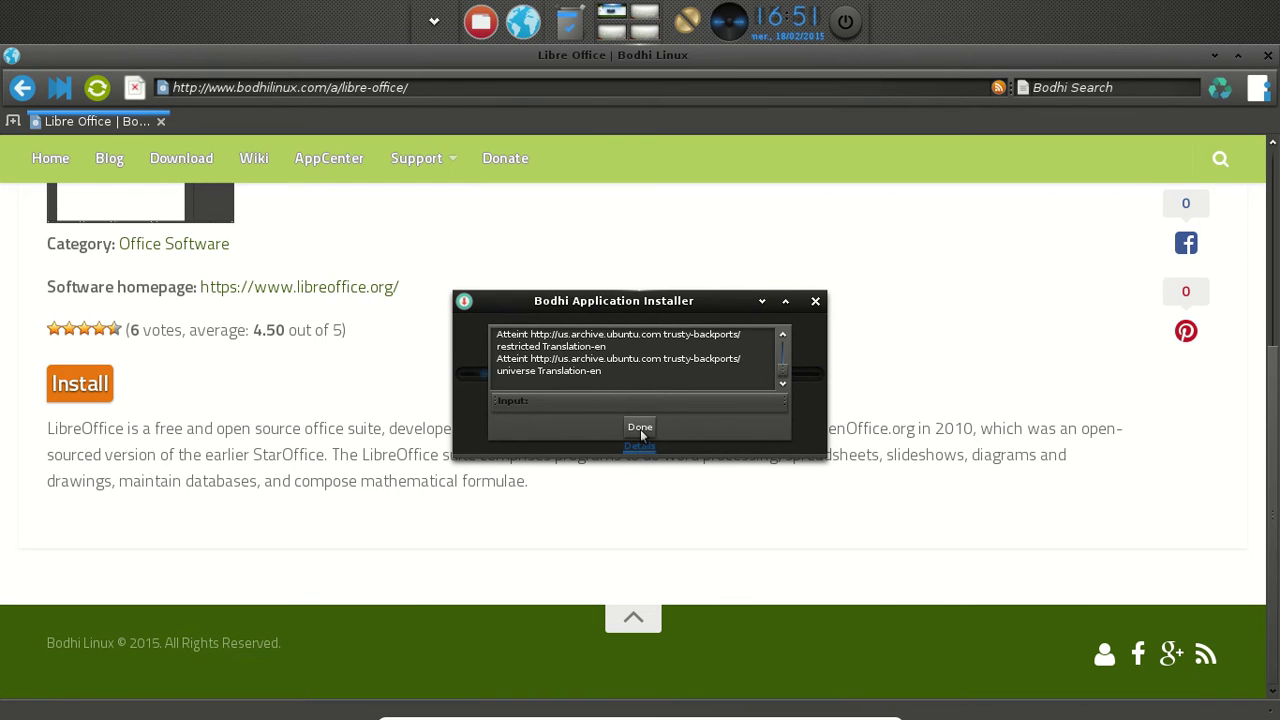
left_click(640, 430)
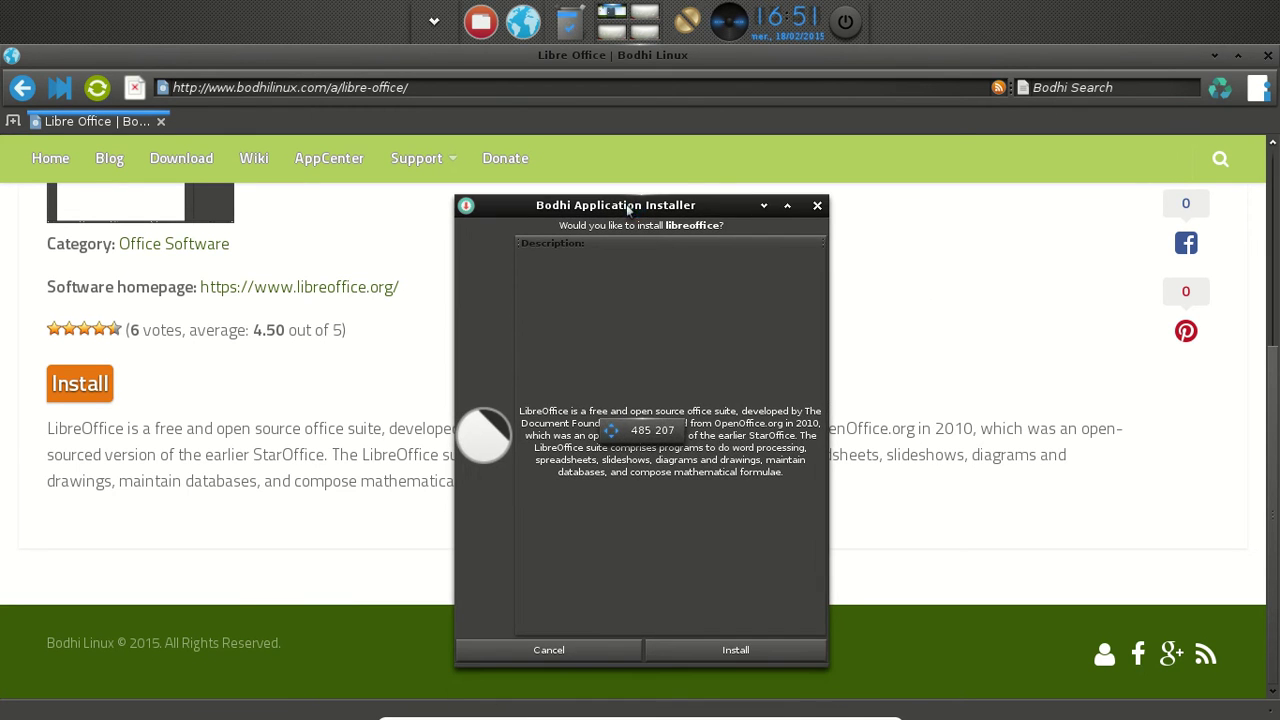
left_click(740, 651)
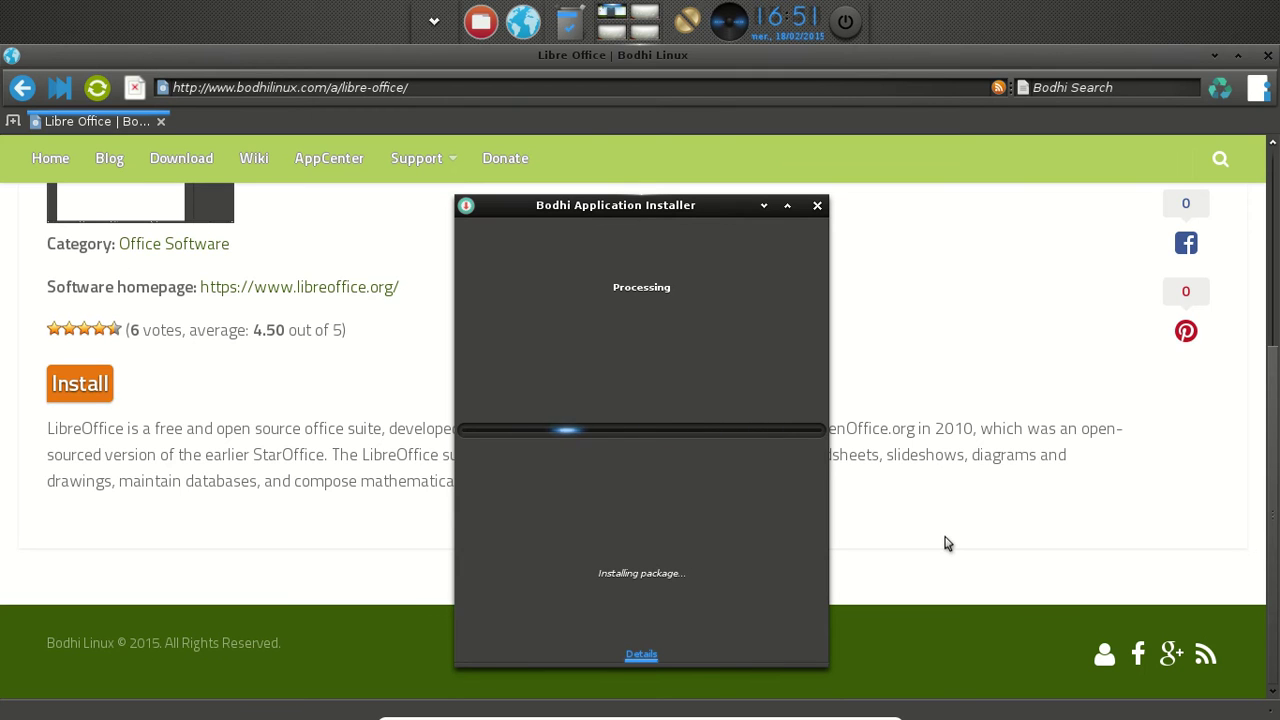
Return to the main AppCenter page and view the list of all software in the System Tools category
left_click(22, 88)
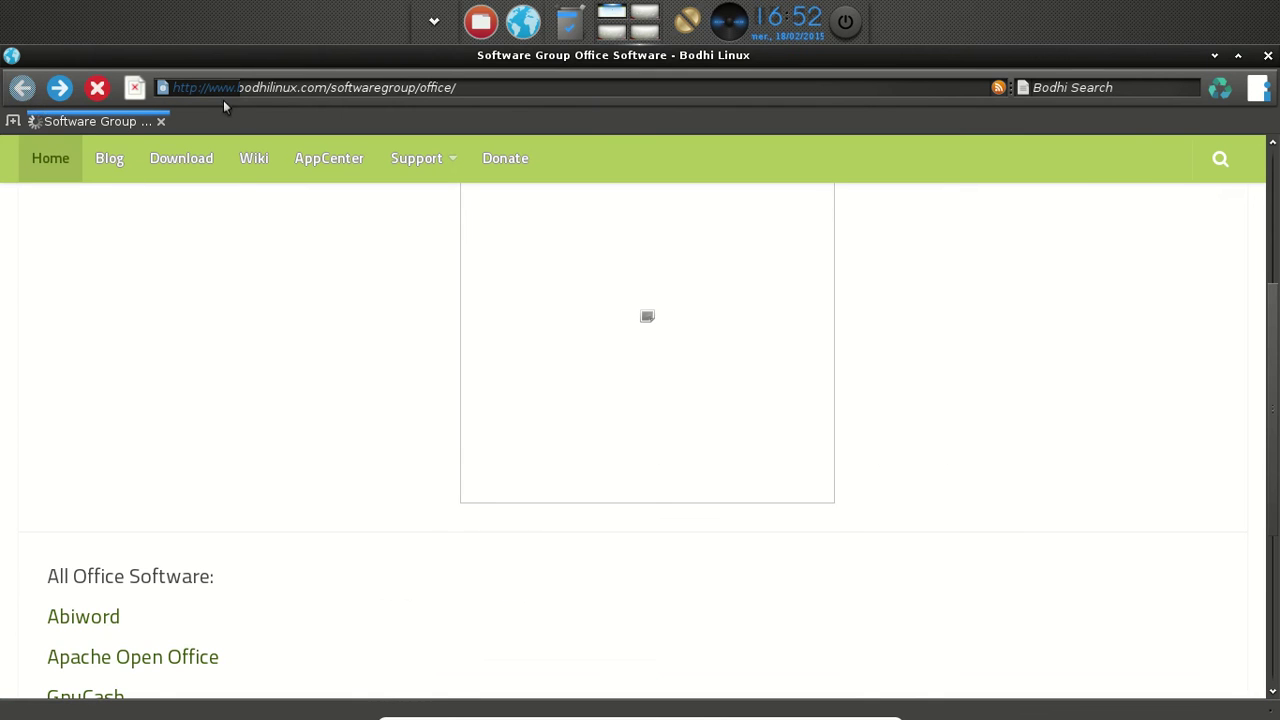
left_click(335, 158)
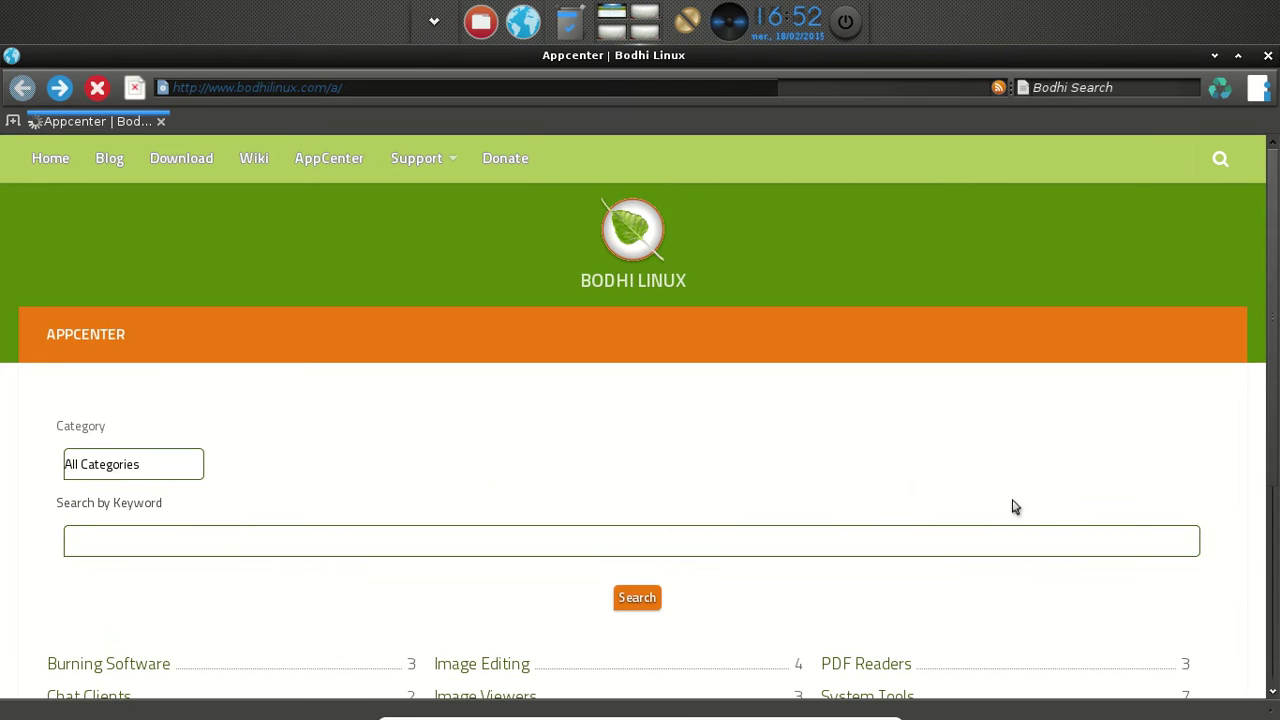
scroll(1008, 500, "down", 3)
left_click(855, 514)
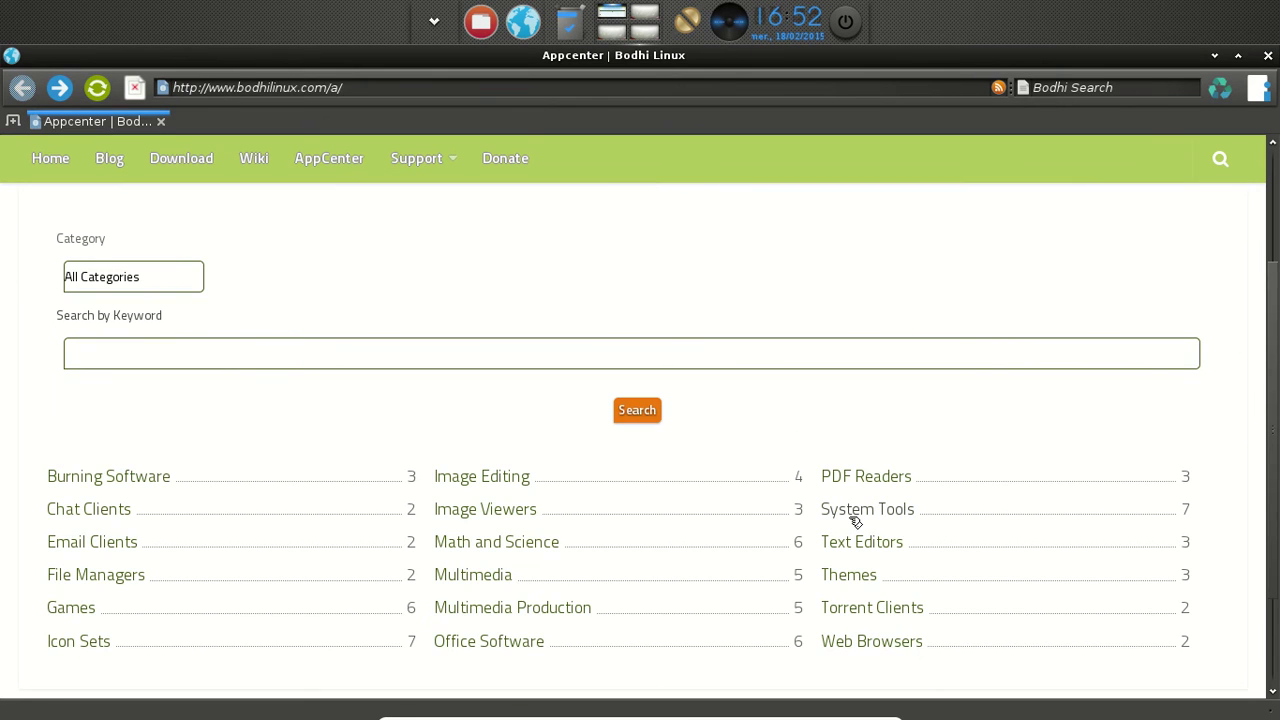
scroll(845, 500, "down", 2)
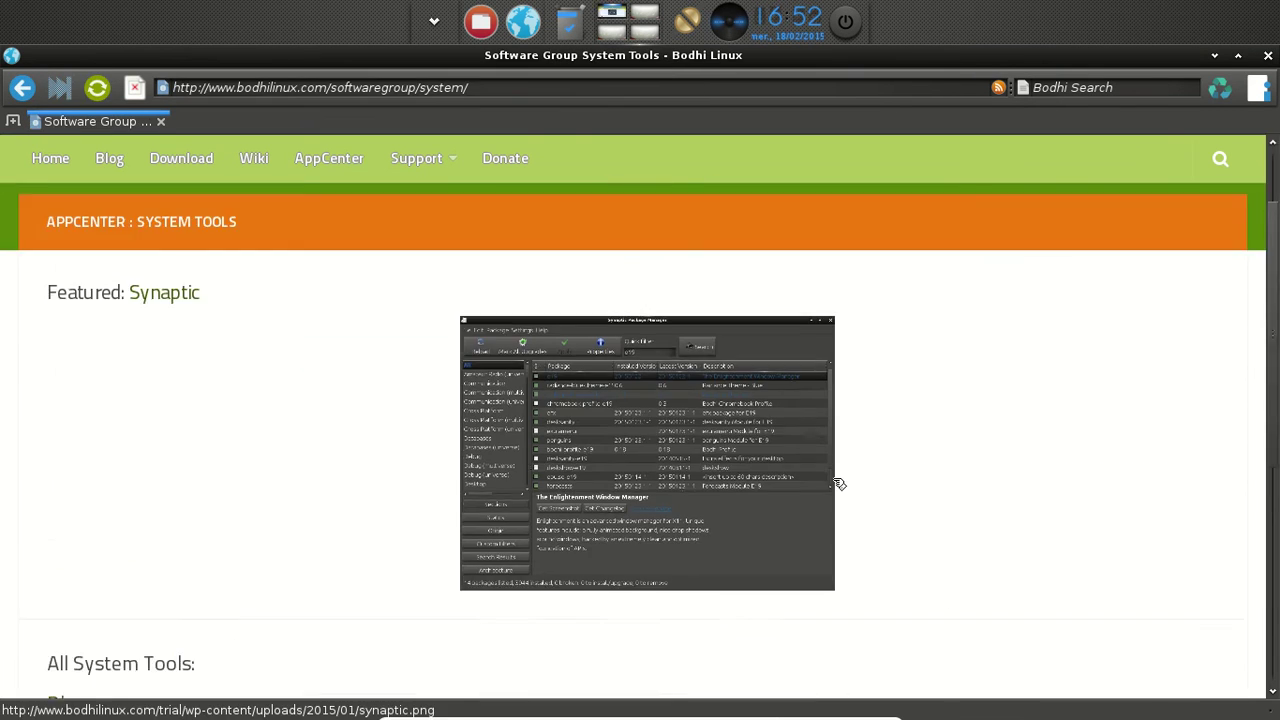
scroll(997, 495, "down", 6)
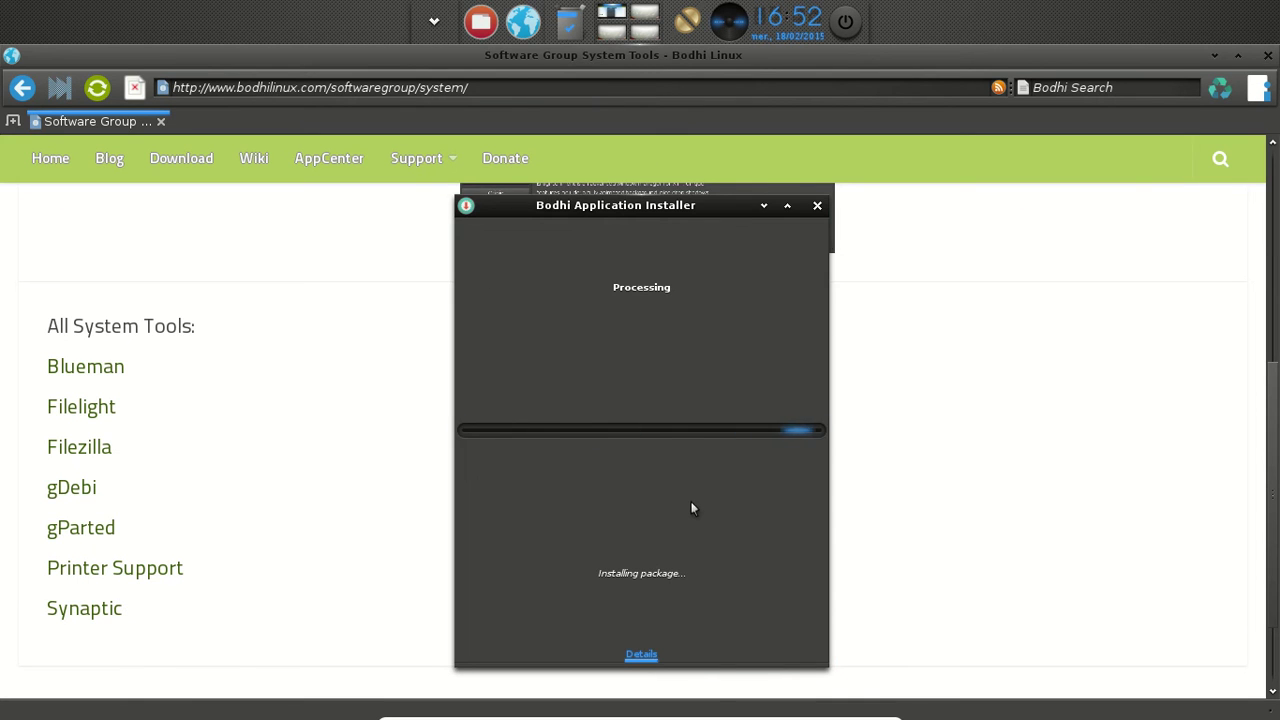
Examine the detailed output of the running LibreOffice installation, including the packages being installed, and close the details
left_click(642, 655)
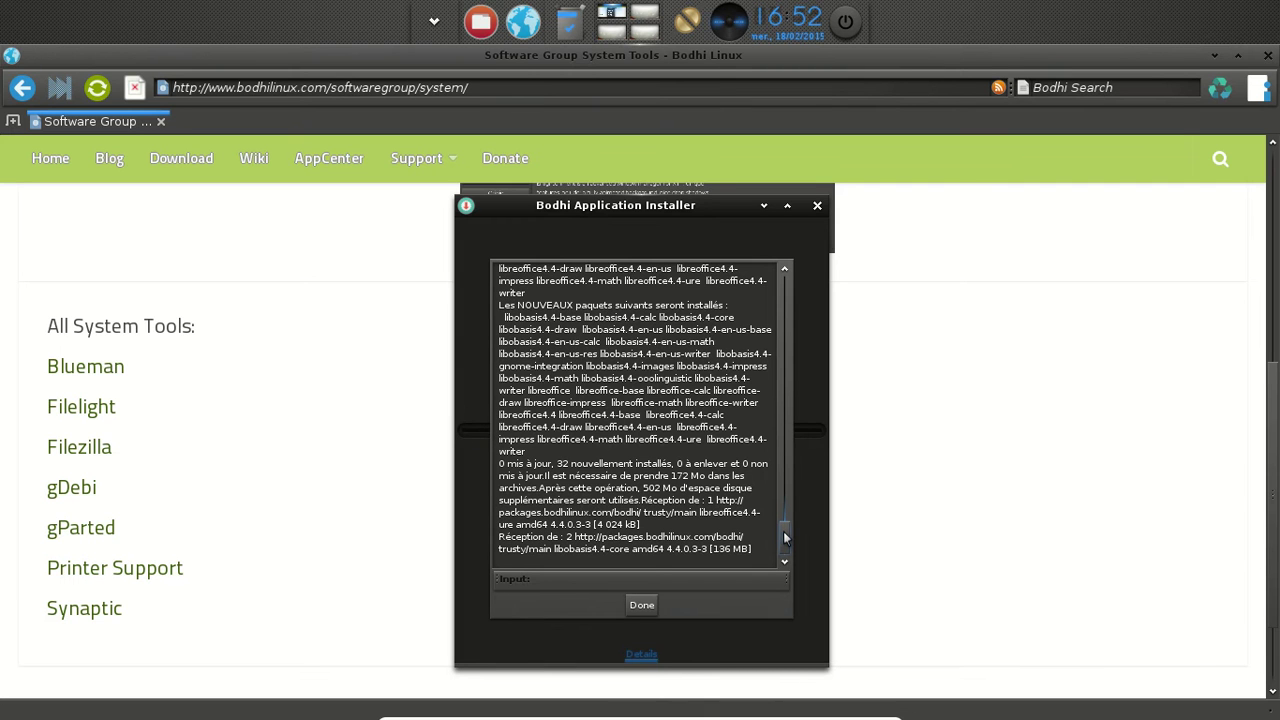
left_click_drag(784, 538, 782, 458)
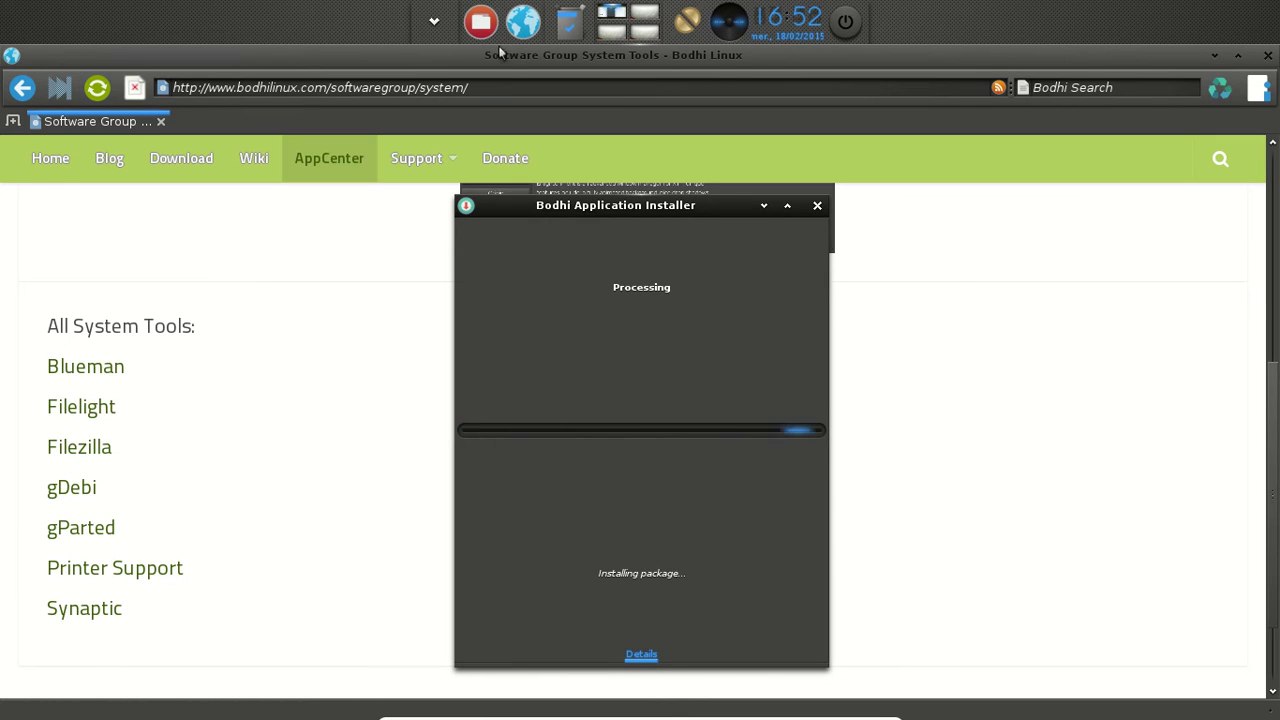
Open the Terminology terminal from the system tools applications and check memory usage in megabytes with "free -m"
left_click(436, 22)
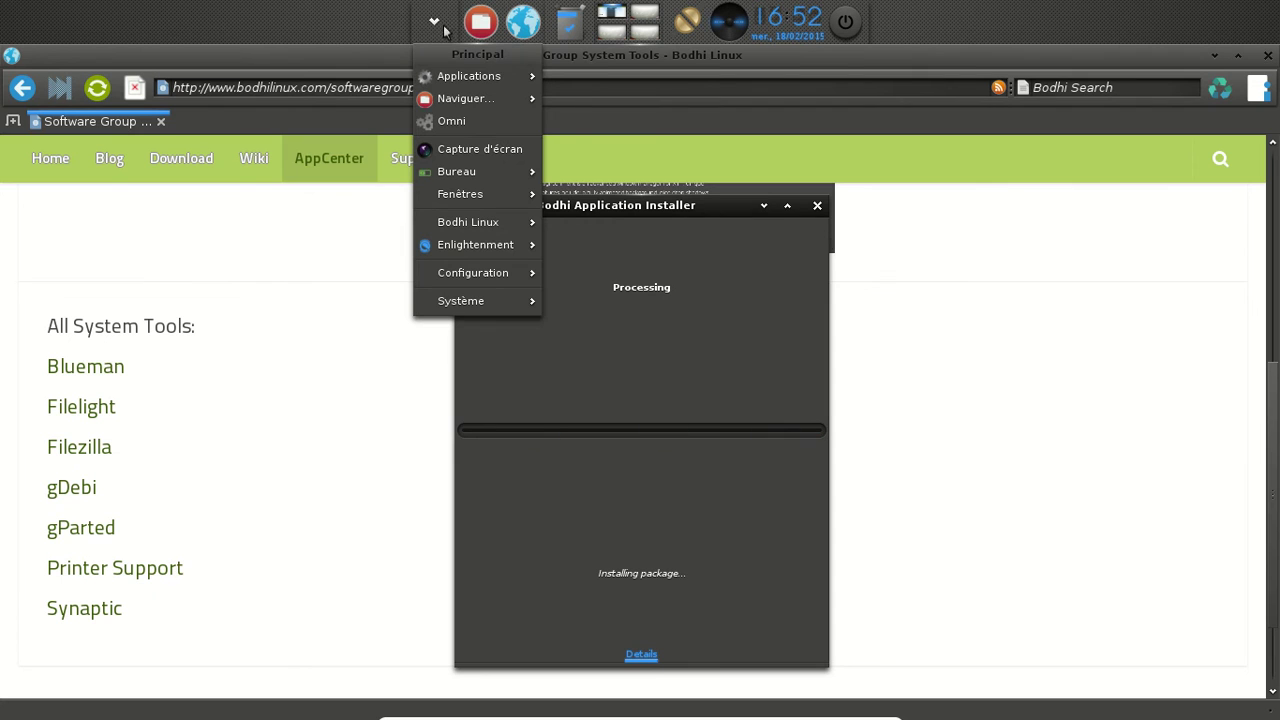
mouse_move(464, 82)
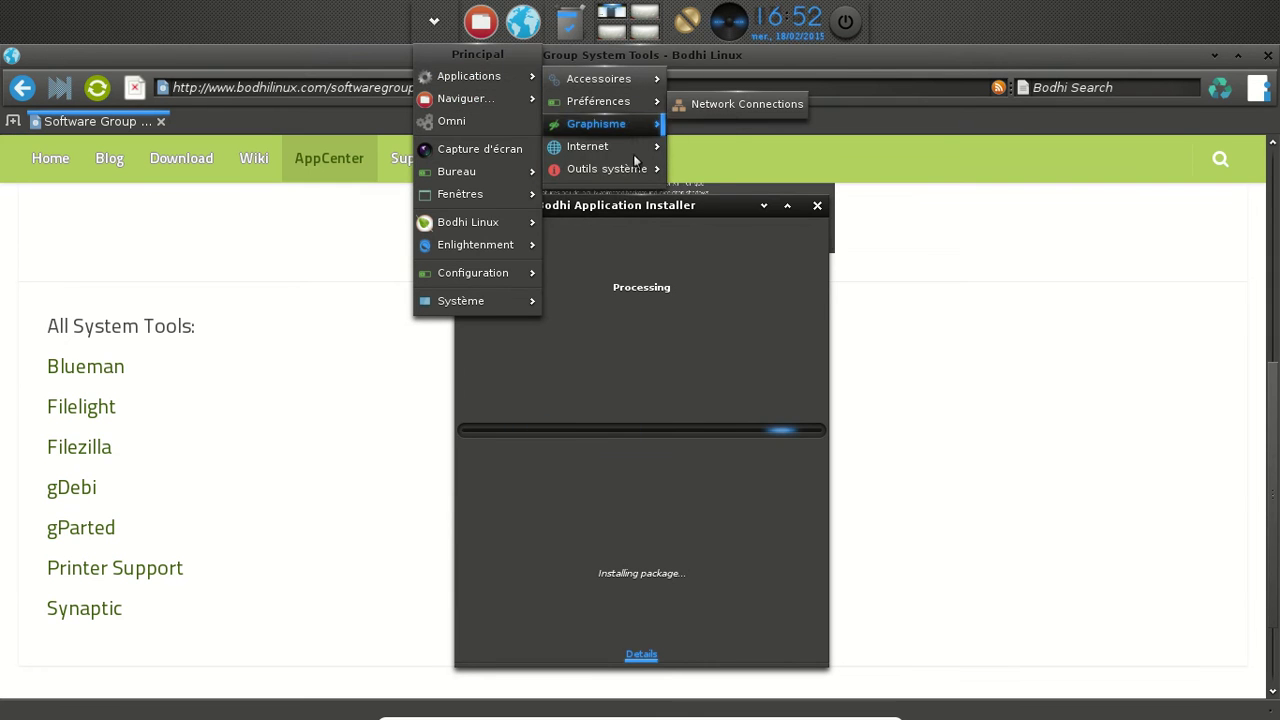
mouse_move(628, 170)
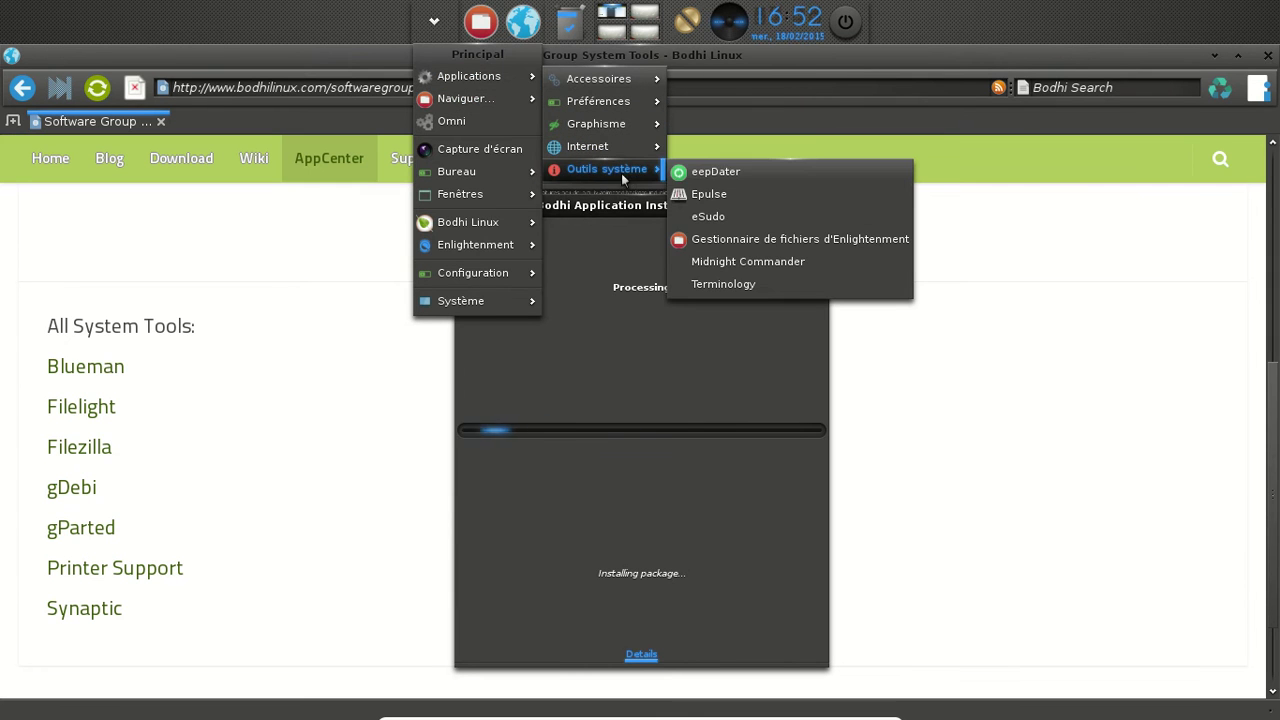
left_click(751, 284)
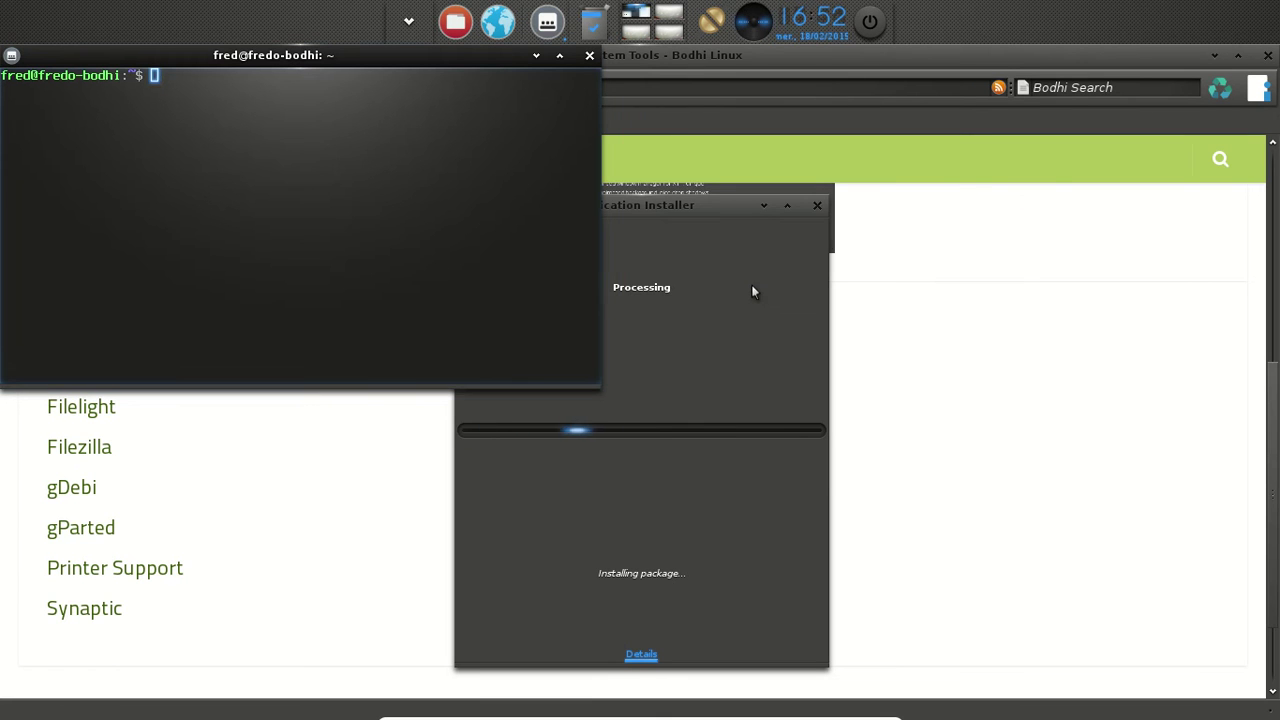
type("free ")
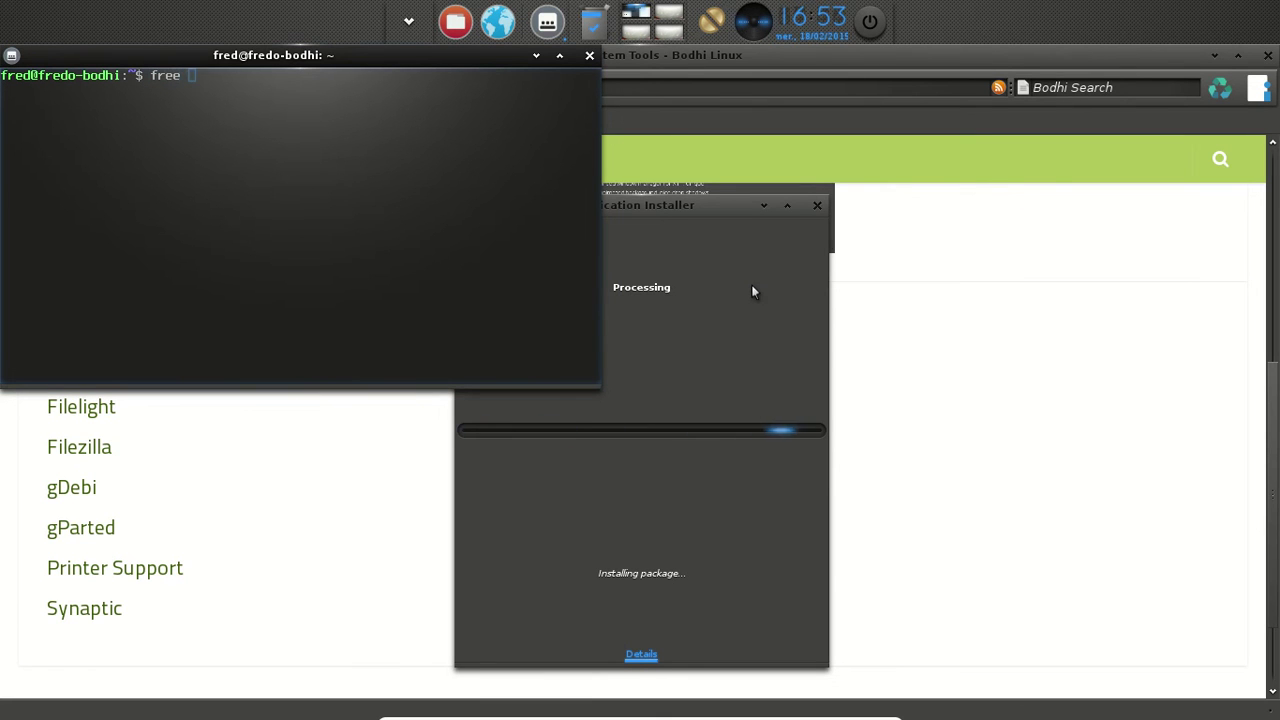
type("-m")
key("Return")
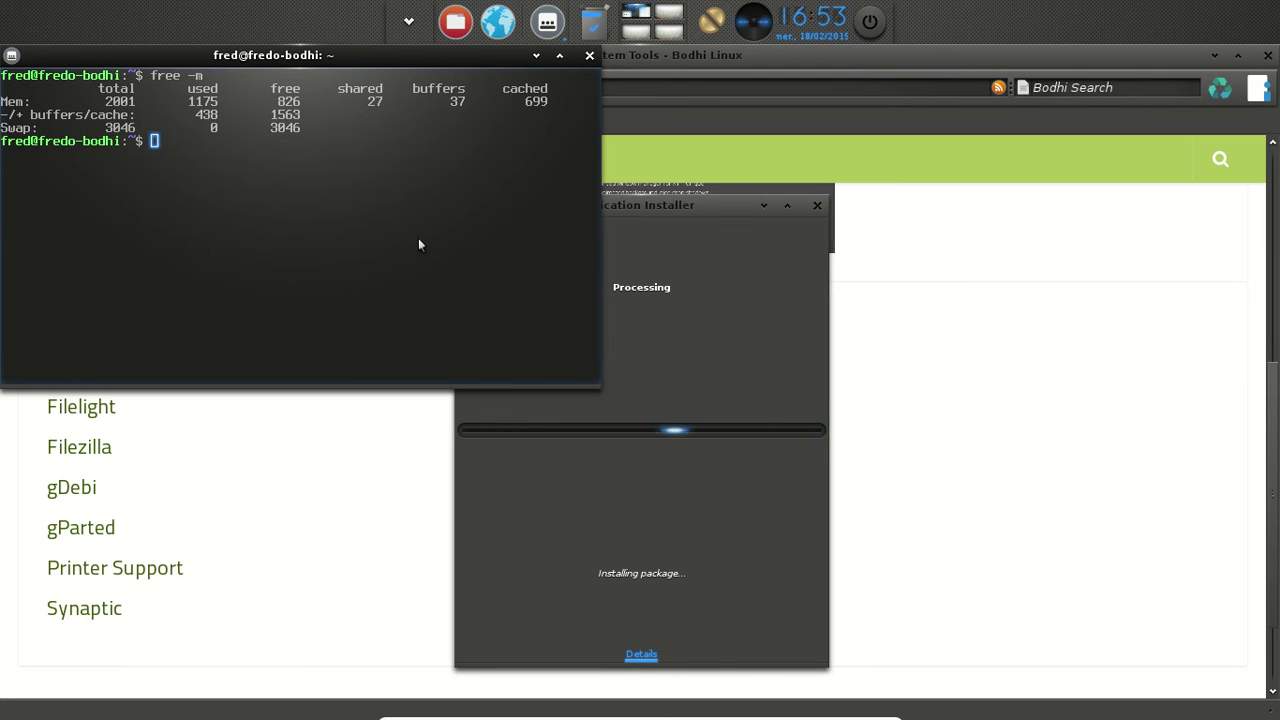
Open the manual page of the free command with "man free" and read through its options down to the FILES section
type("mlo")
key("BackSpace")
key("BackSpace")
type("an free")
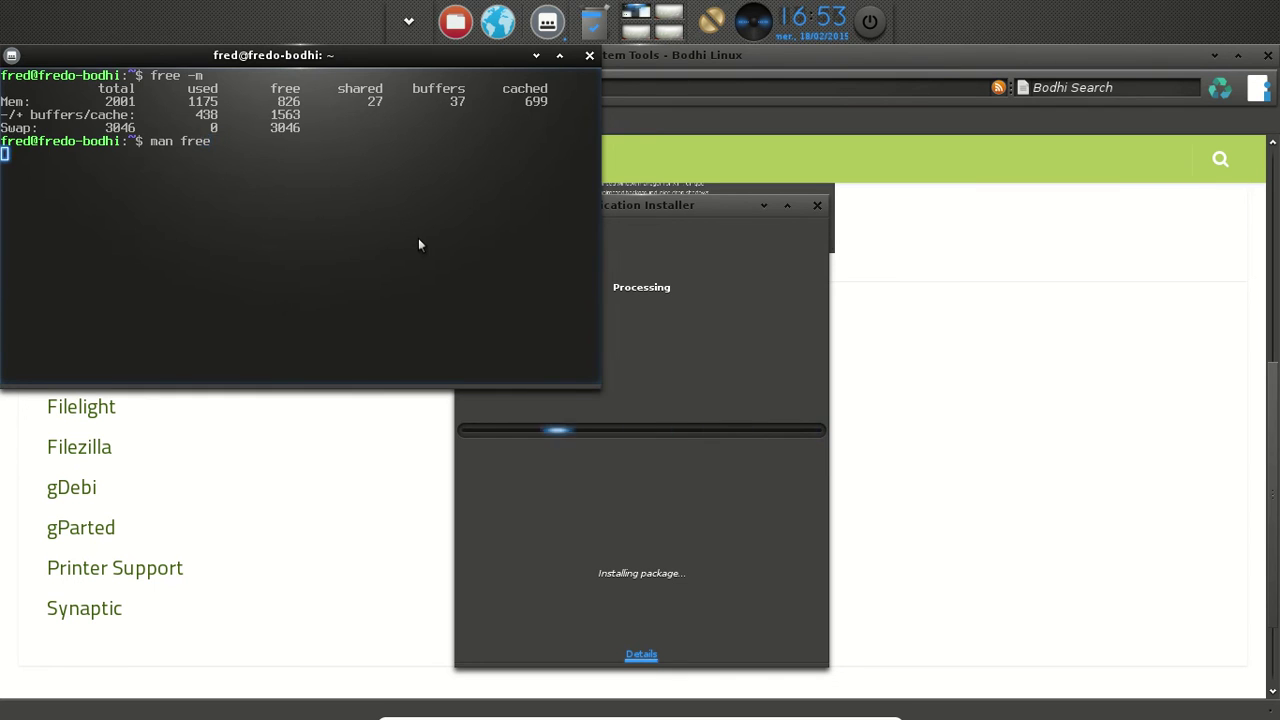
key("Return")
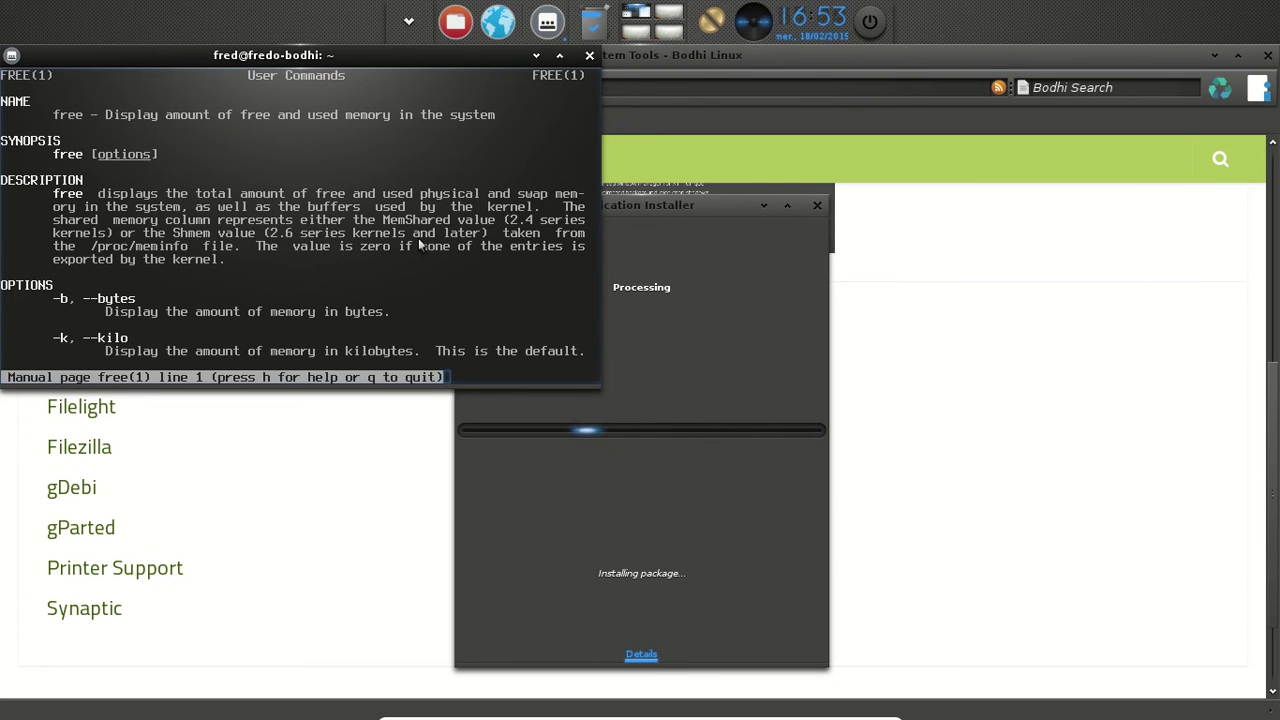
scroll(418, 238, "down", 4)
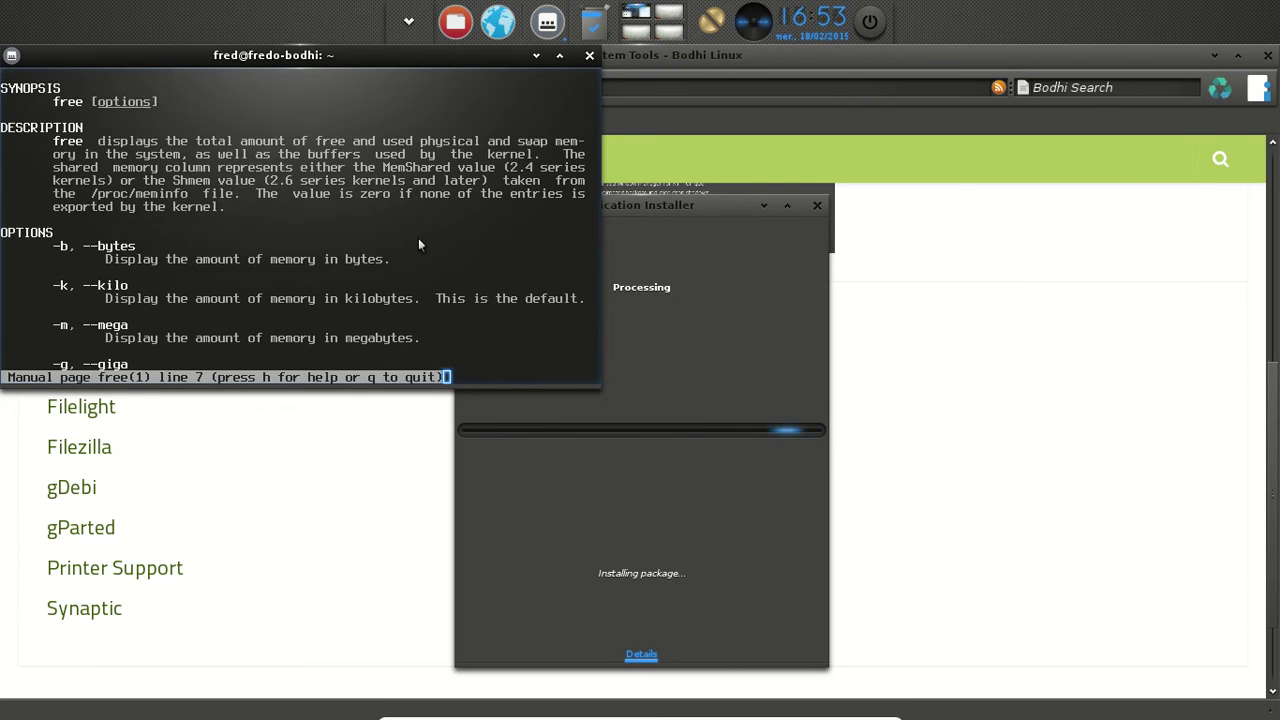
scroll(418, 238, "down", 3)
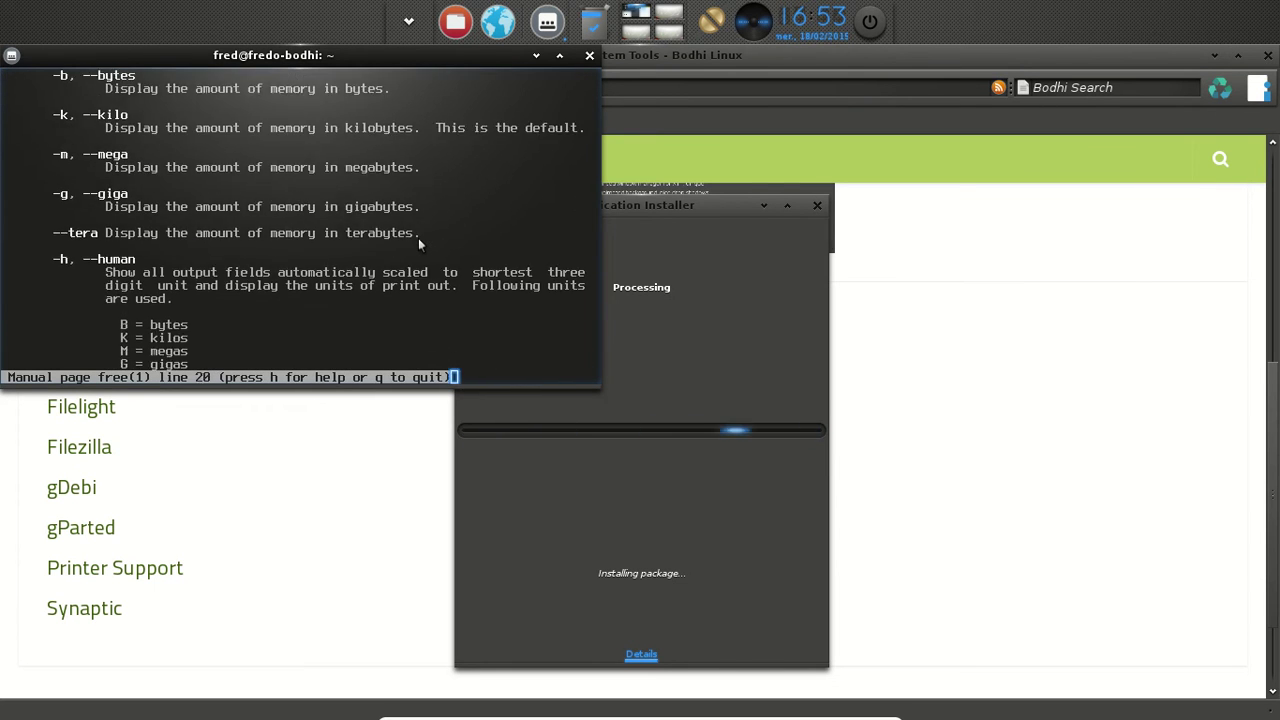
scroll(420, 244, "down", 4)
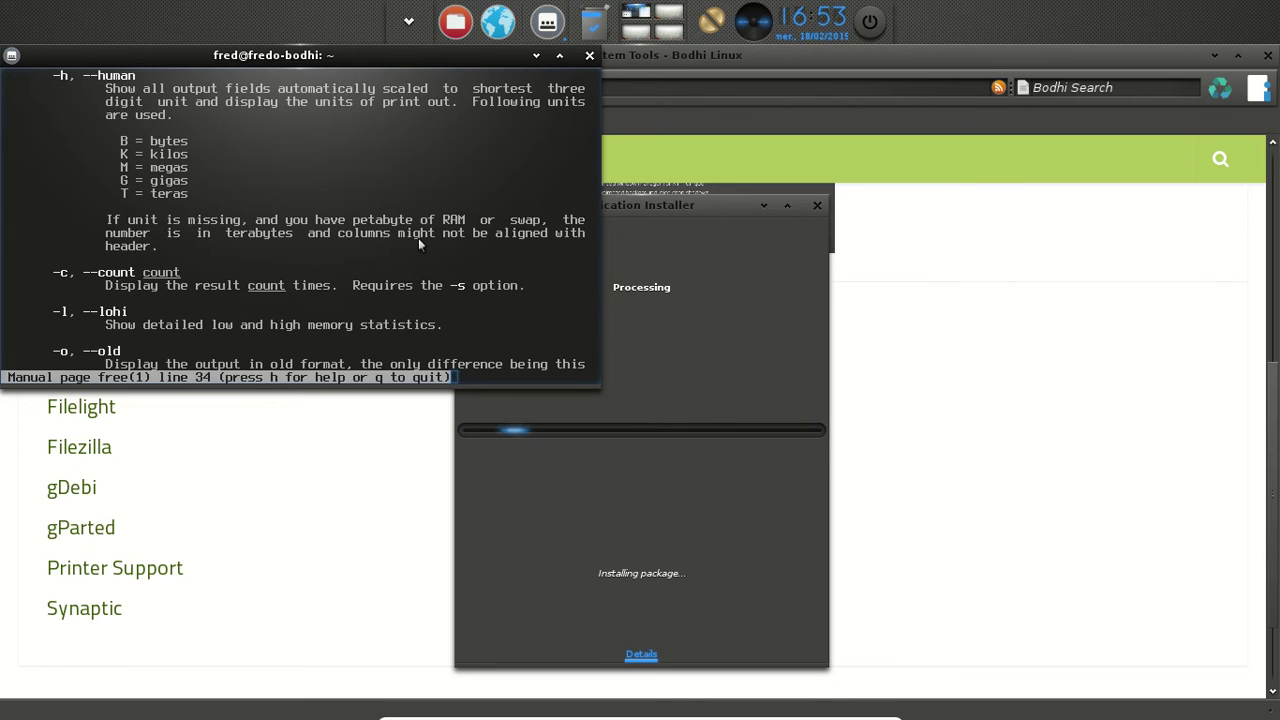
scroll(418, 238, "down", 2)
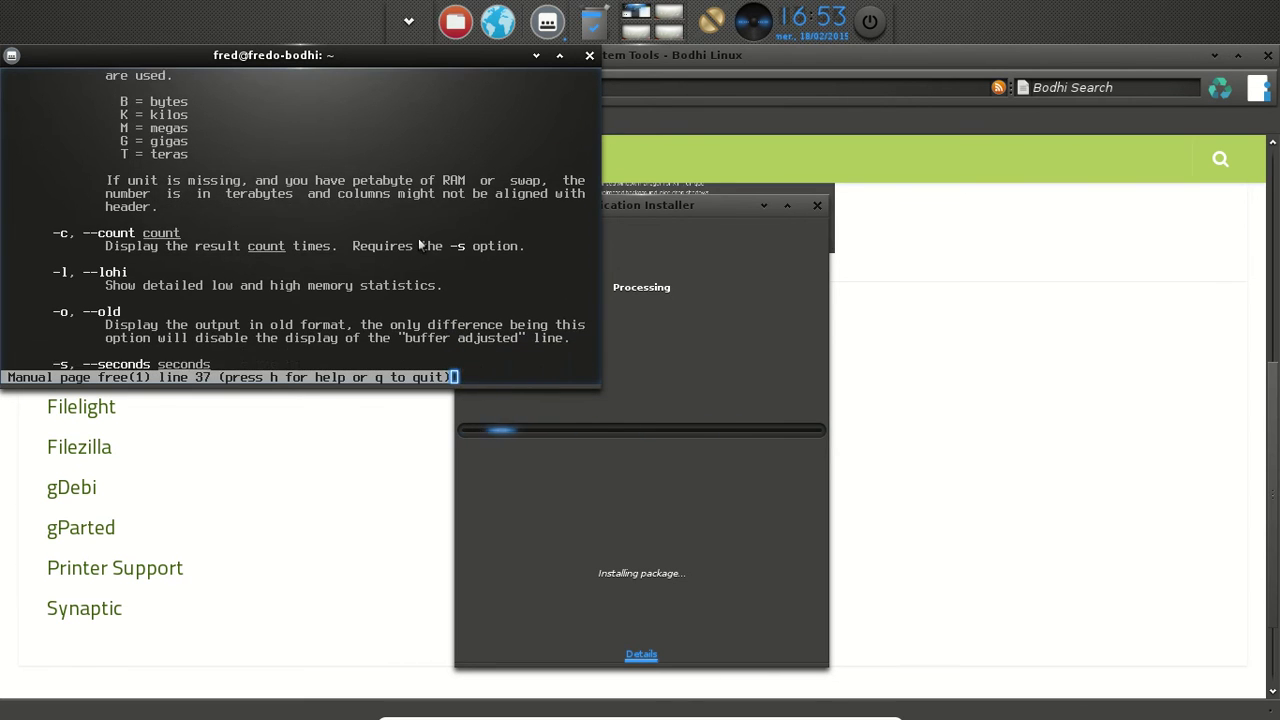
scroll(418, 238, "down", 3)
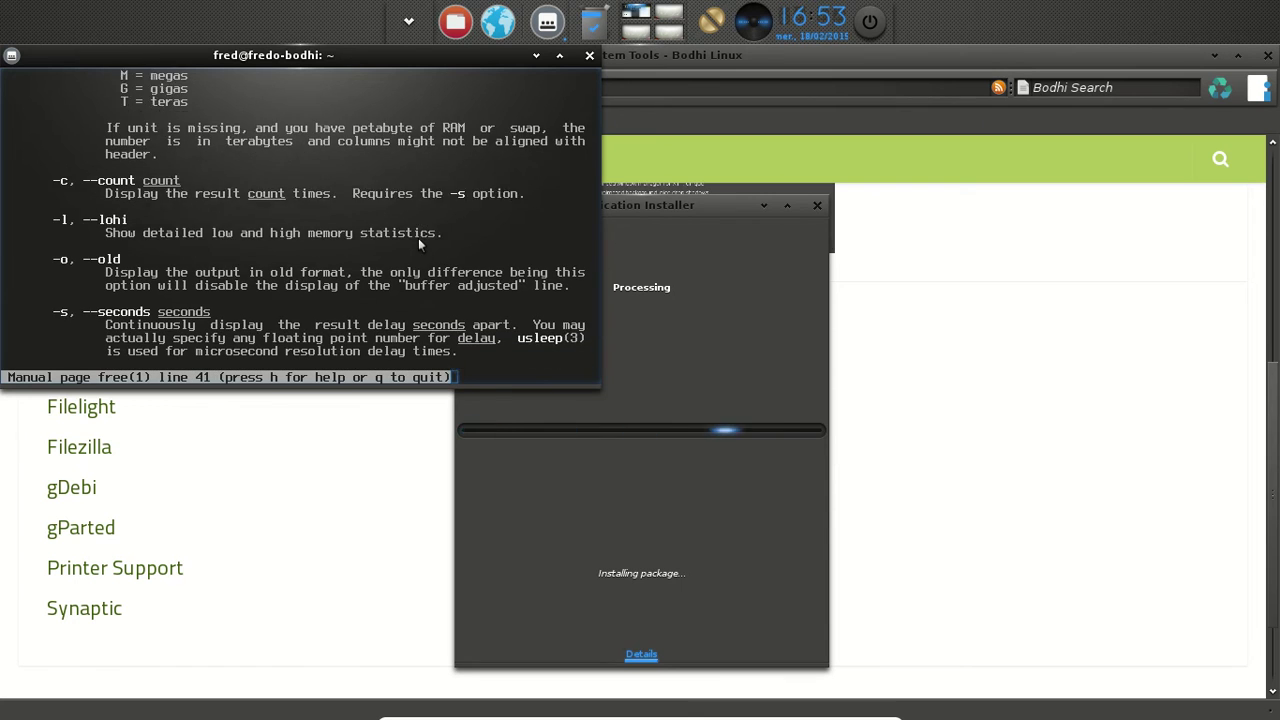
scroll(419, 242, "down", 3)
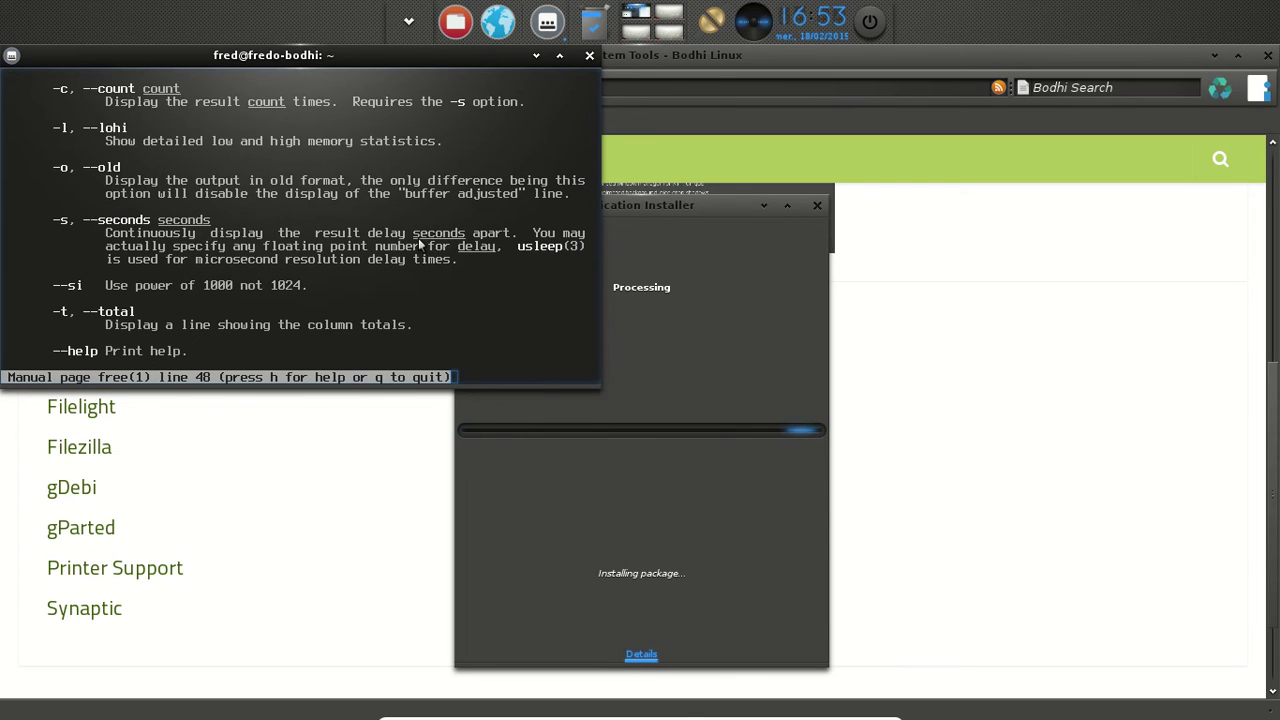
scroll(419, 242, "down", 3)
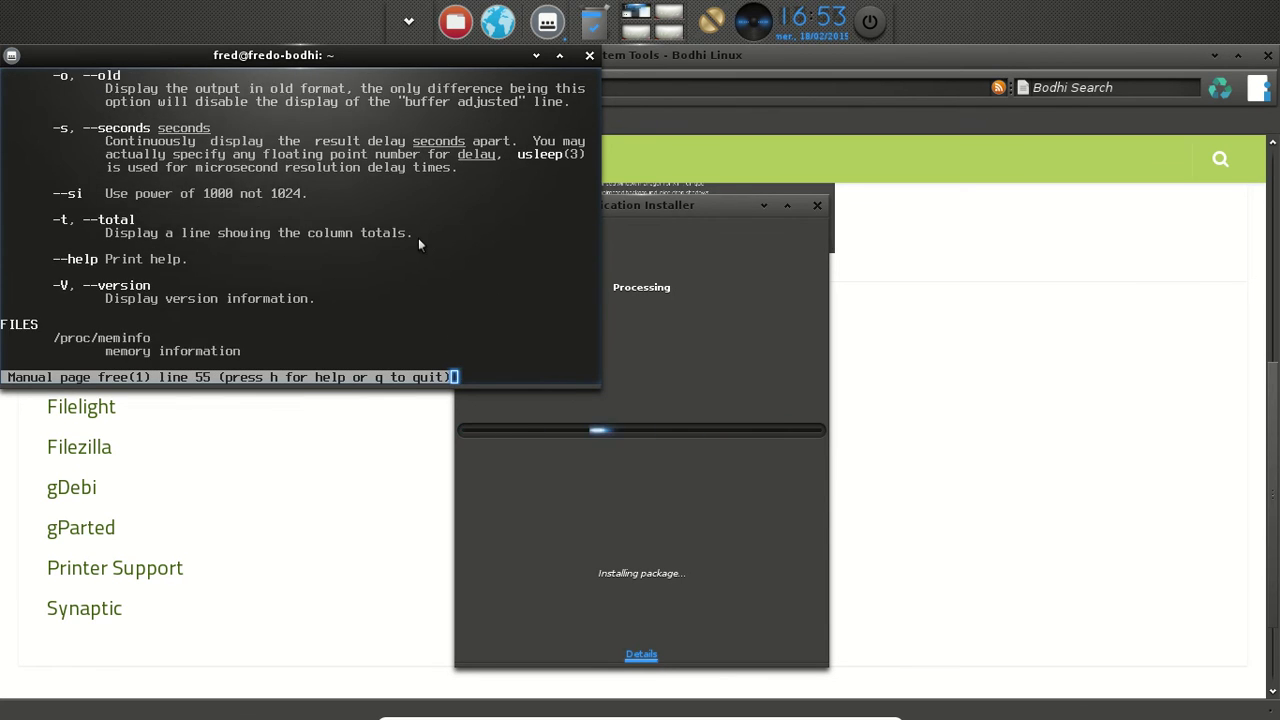
Quit the manual, run top with idle processes and the CPU summary hidden and process memory in megabytes, and exit the terminal
type("qtop")
key("Return")
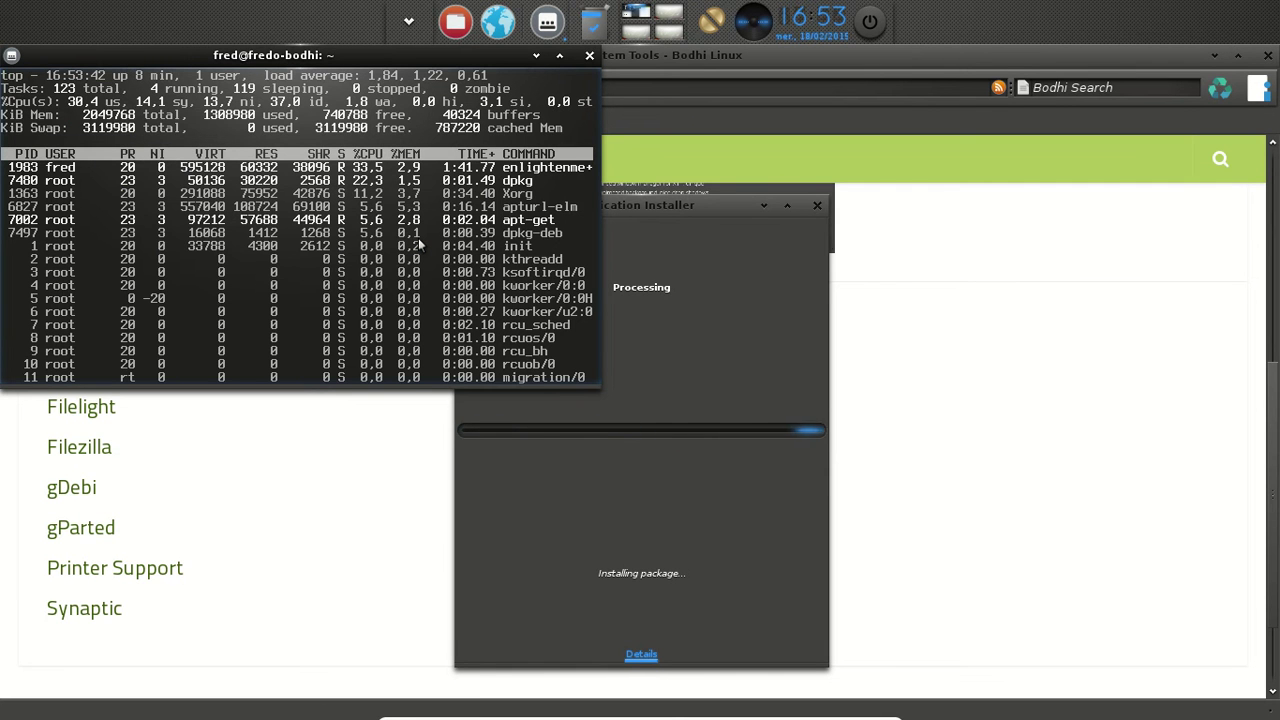
key("i")
key("e")
key("t")
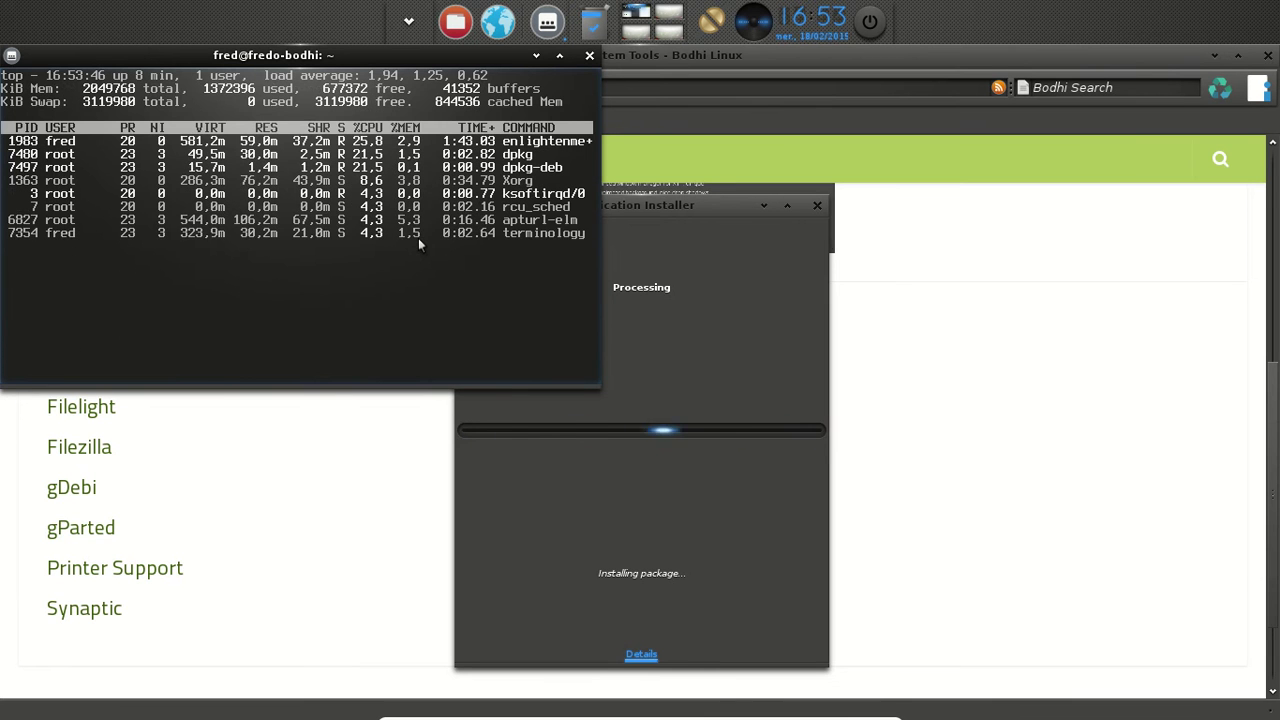
type("qexit")
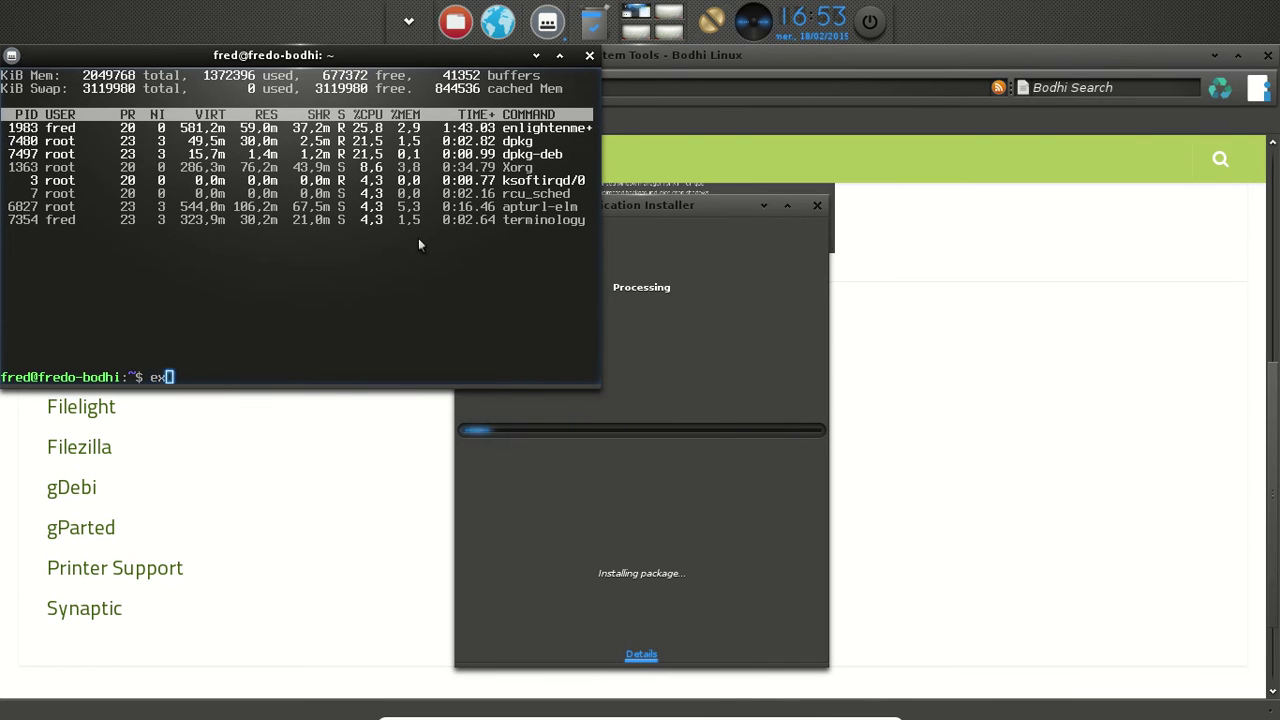
key("Return")
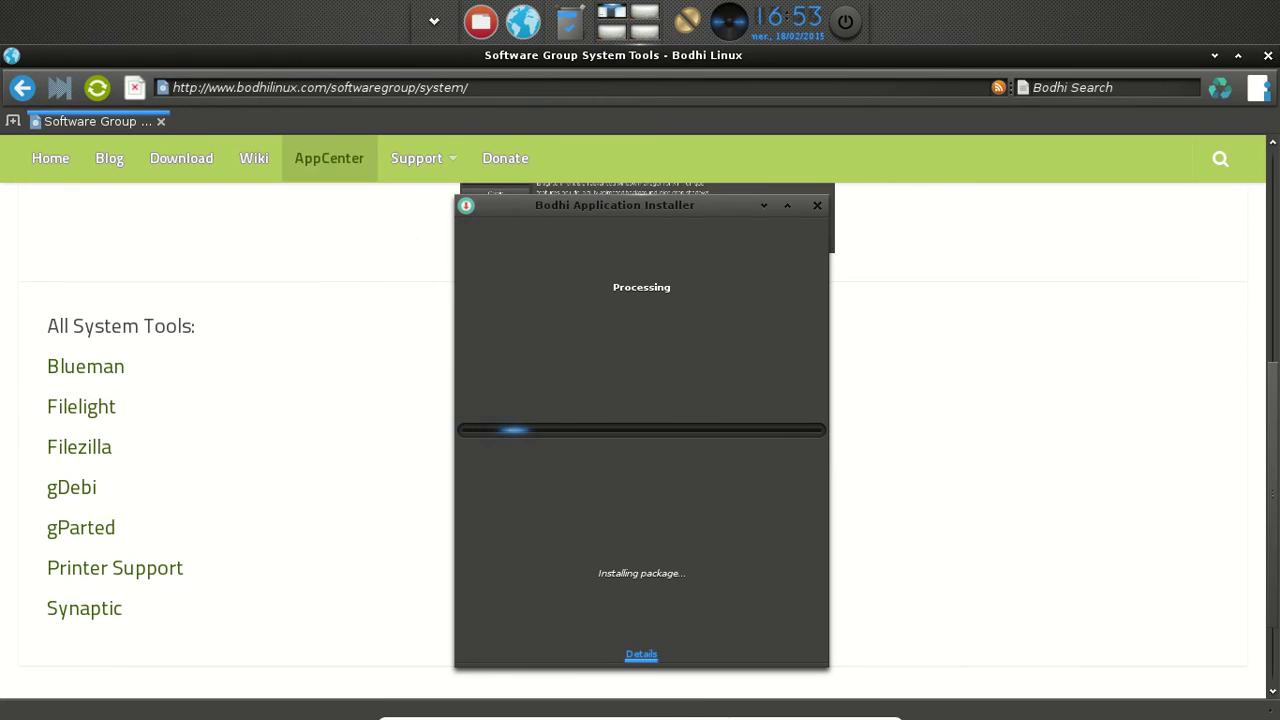
Examine the detailed output of the running LibreOffice installation from its latest lines back to the beginning, and close the details
left_click(640, 655)
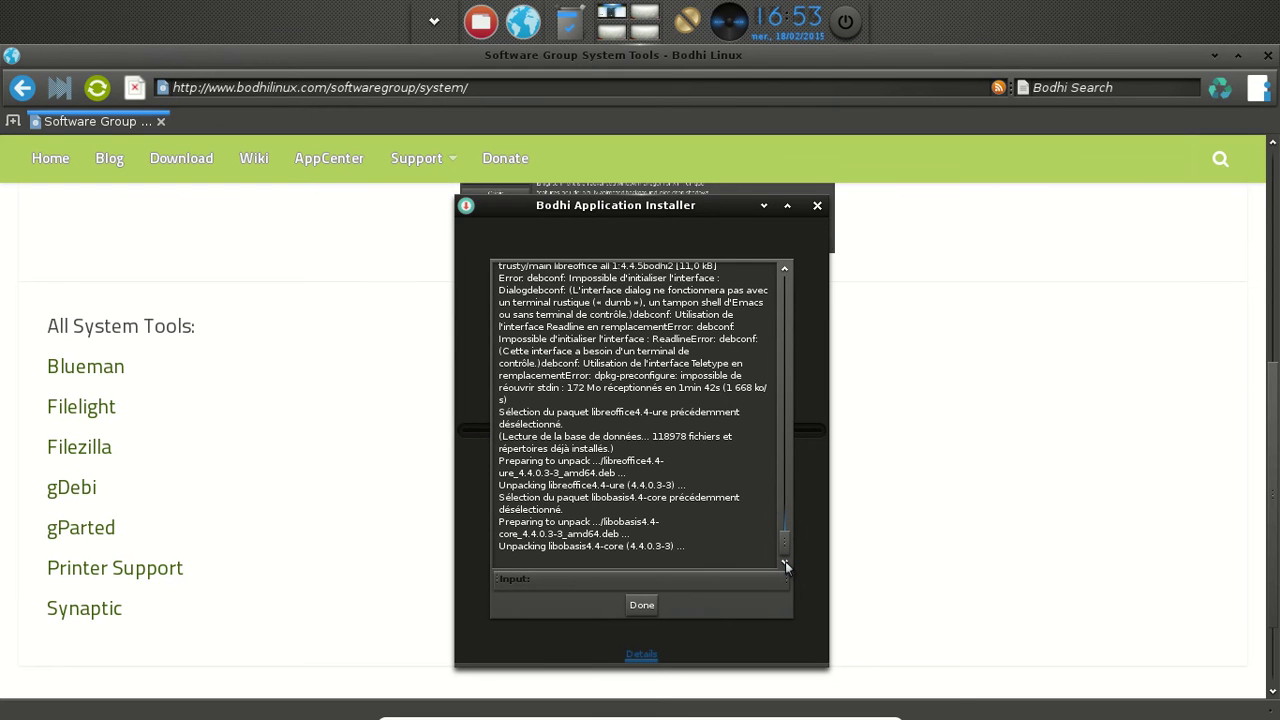
left_click_drag(786, 545, 784, 281)
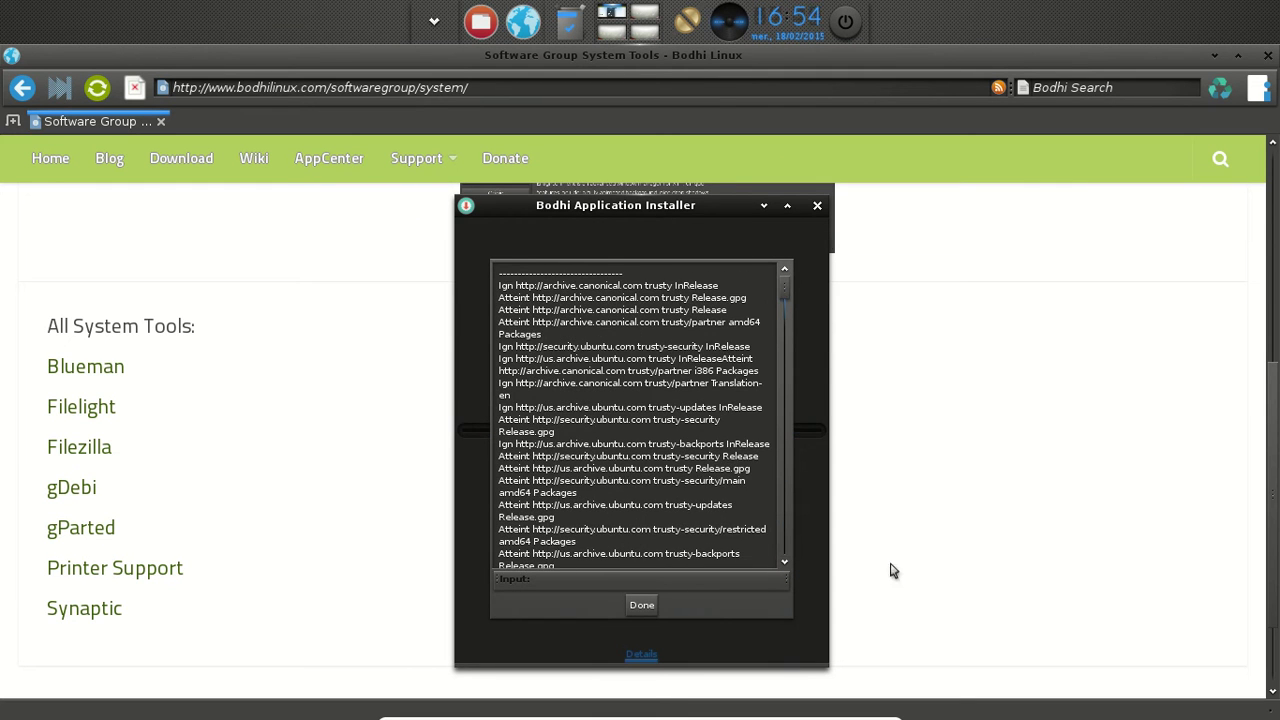
left_click(642, 605)
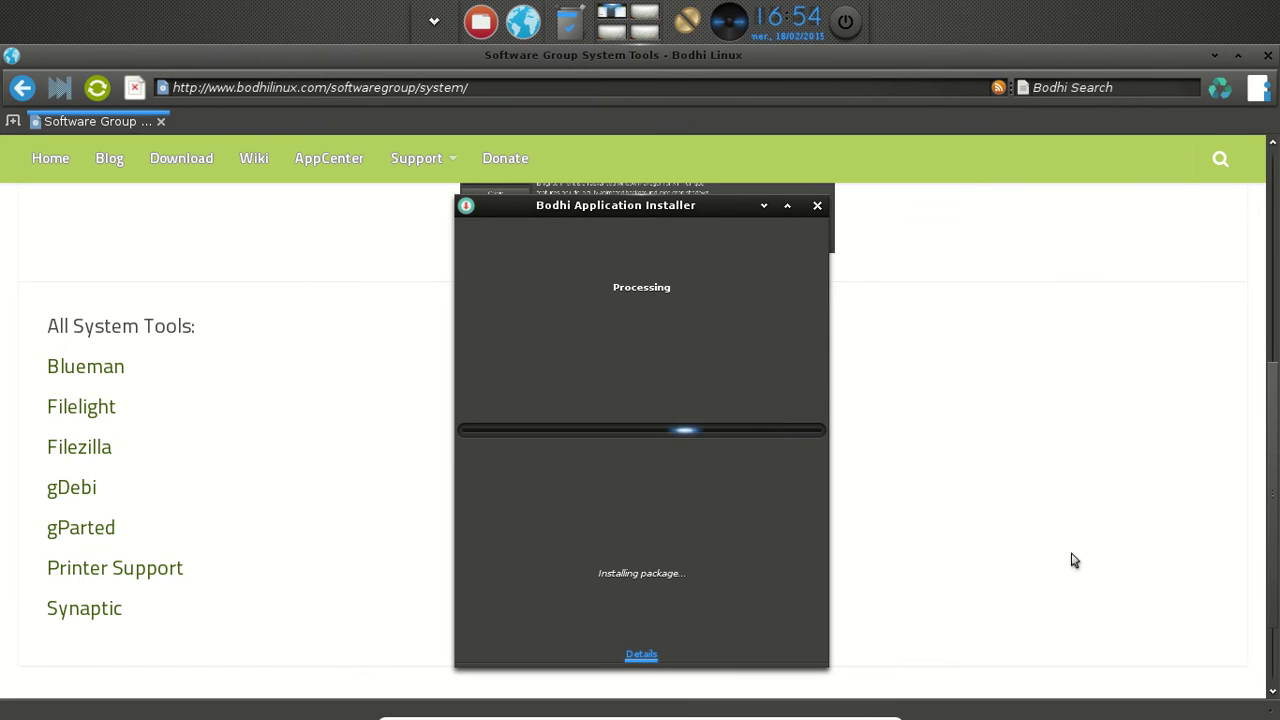
Open the Games category of the AppCenter and view the list of all available games
left_click(315, 163)
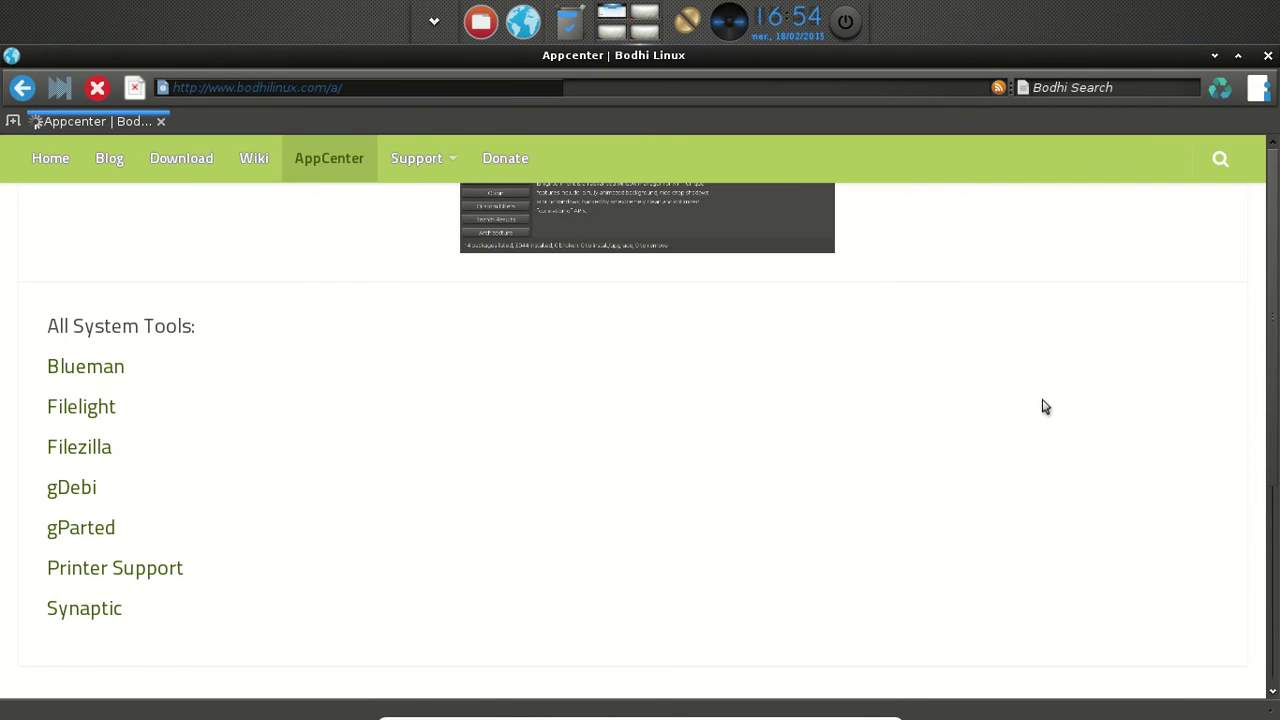
scroll(1042, 407, "down", 3)
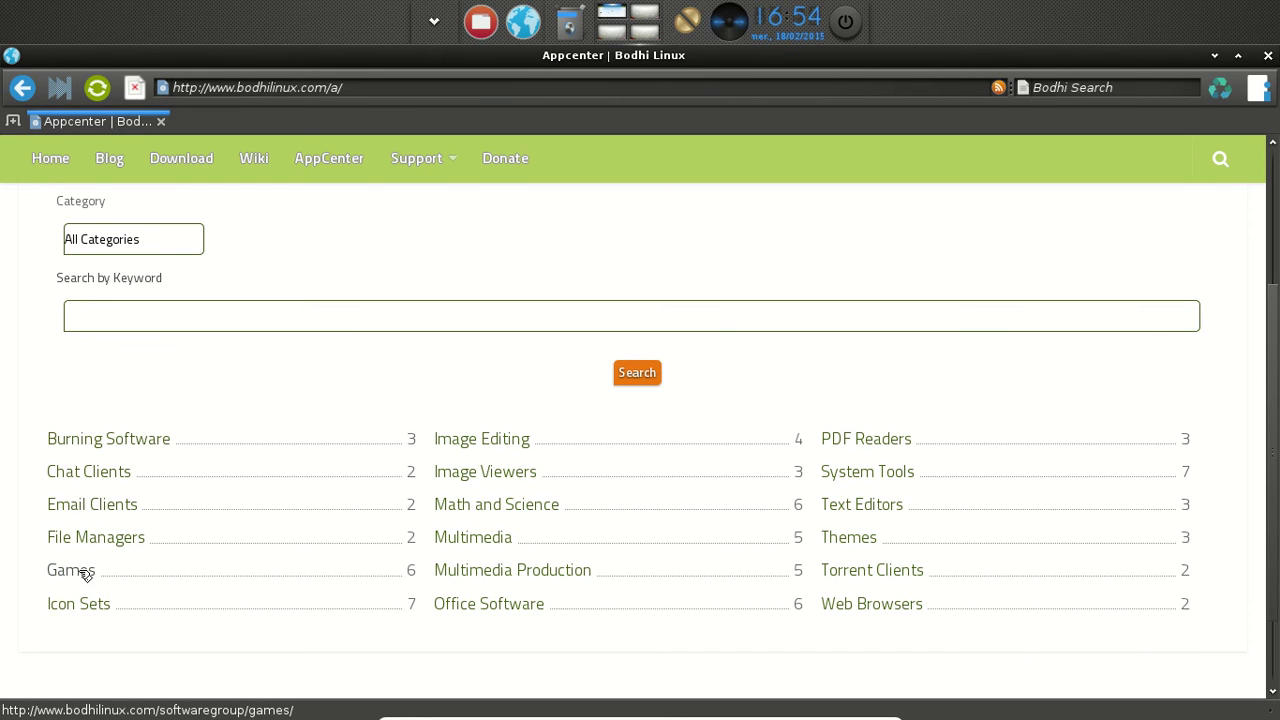
left_click(85, 573)
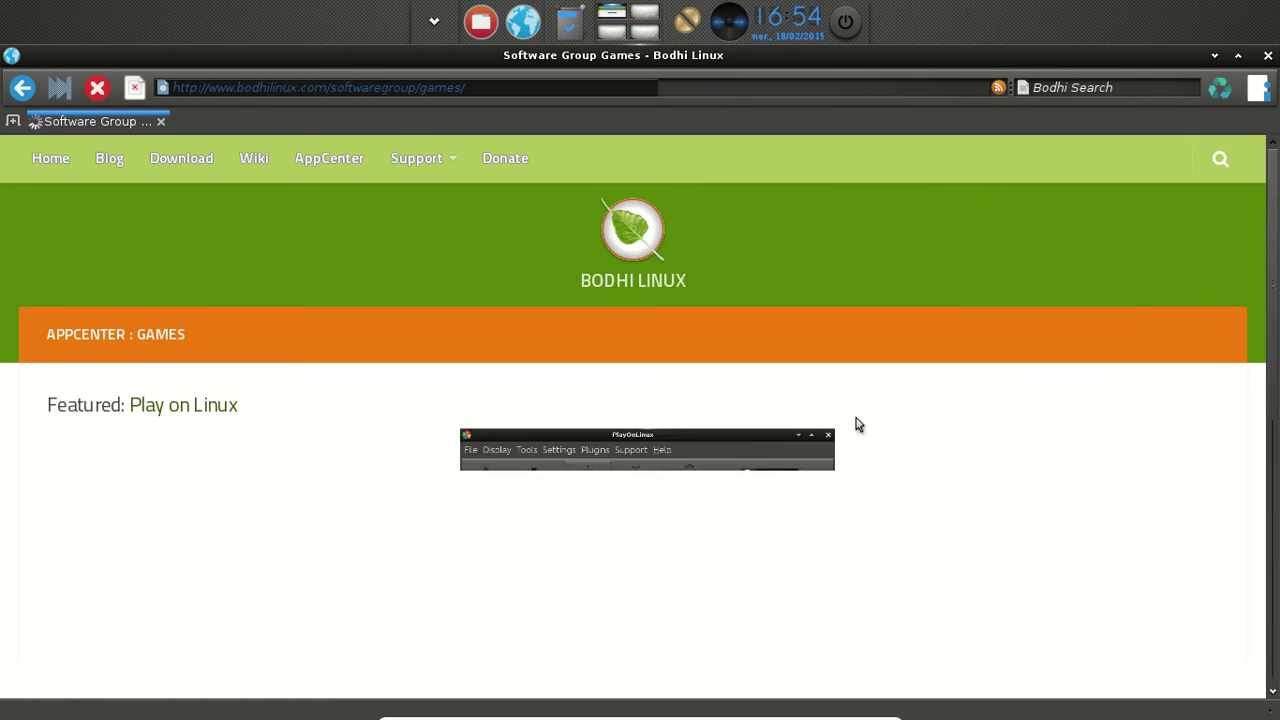
scroll(928, 504, "down", 5)
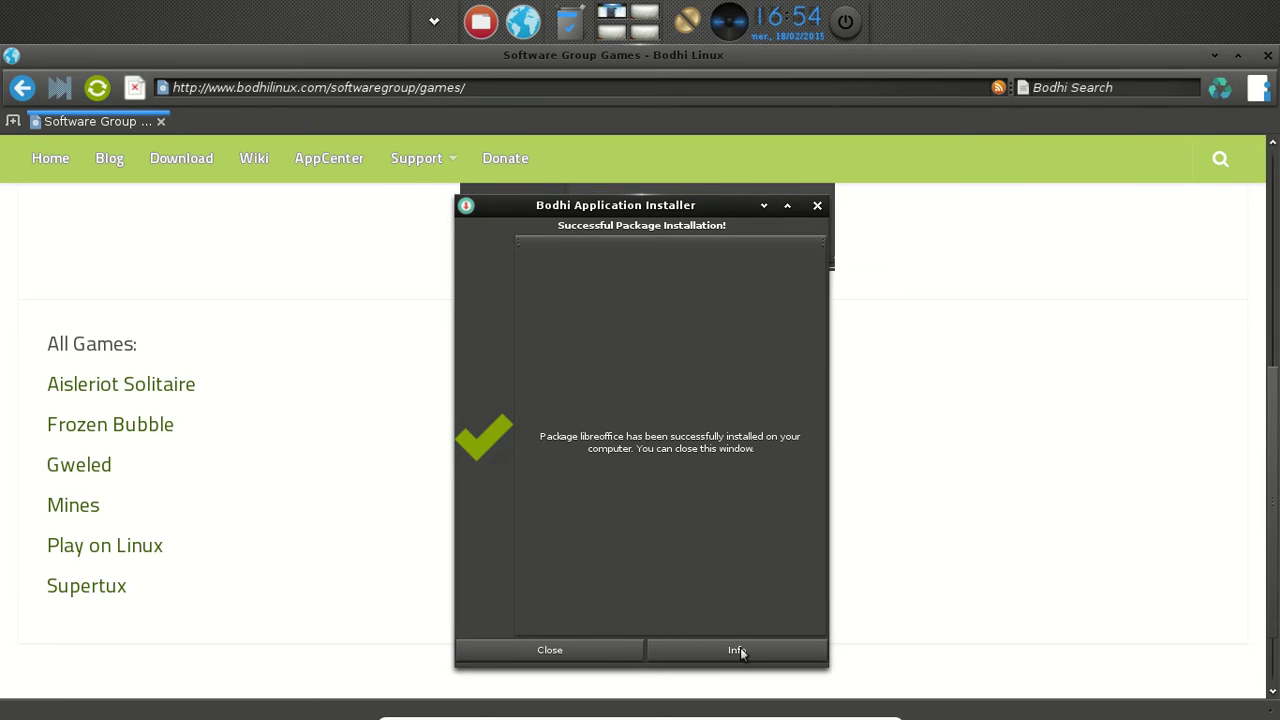
Close the application installer and the browser, and launch LibreOffice 4.4 Writer from the office applications (Bureautique)
left_click(597, 655)
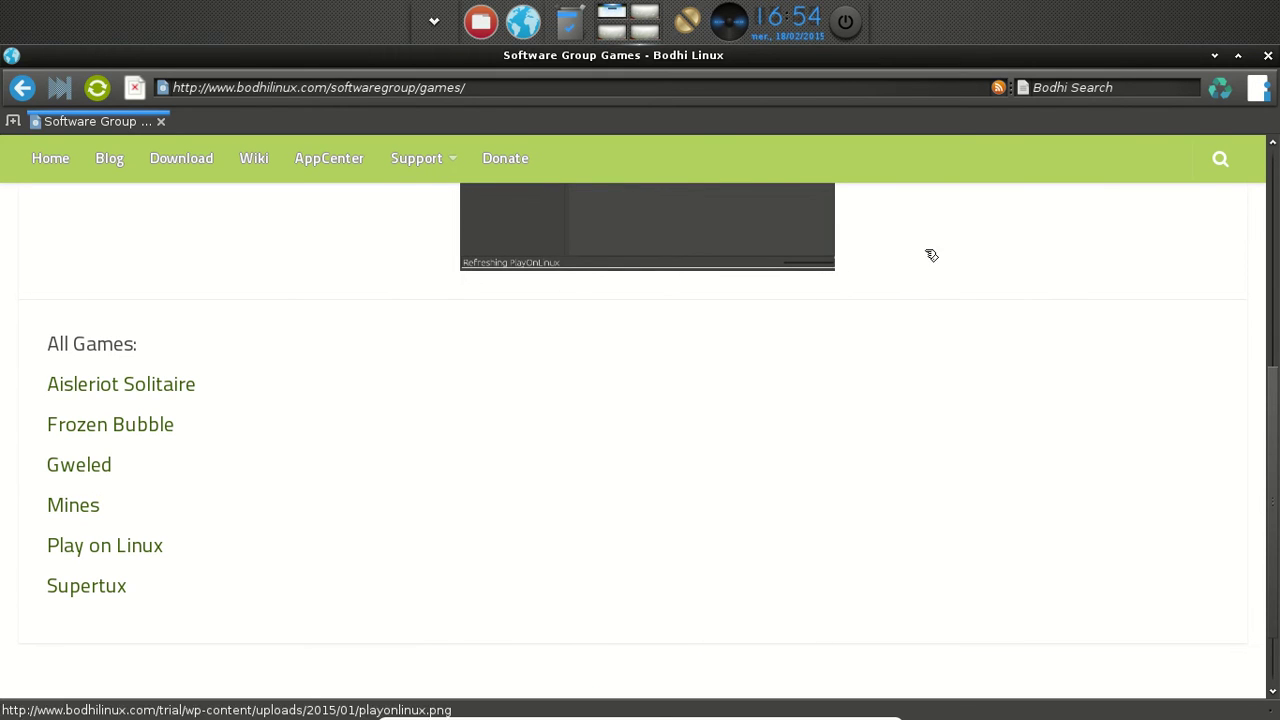
left_click(1266, 56)
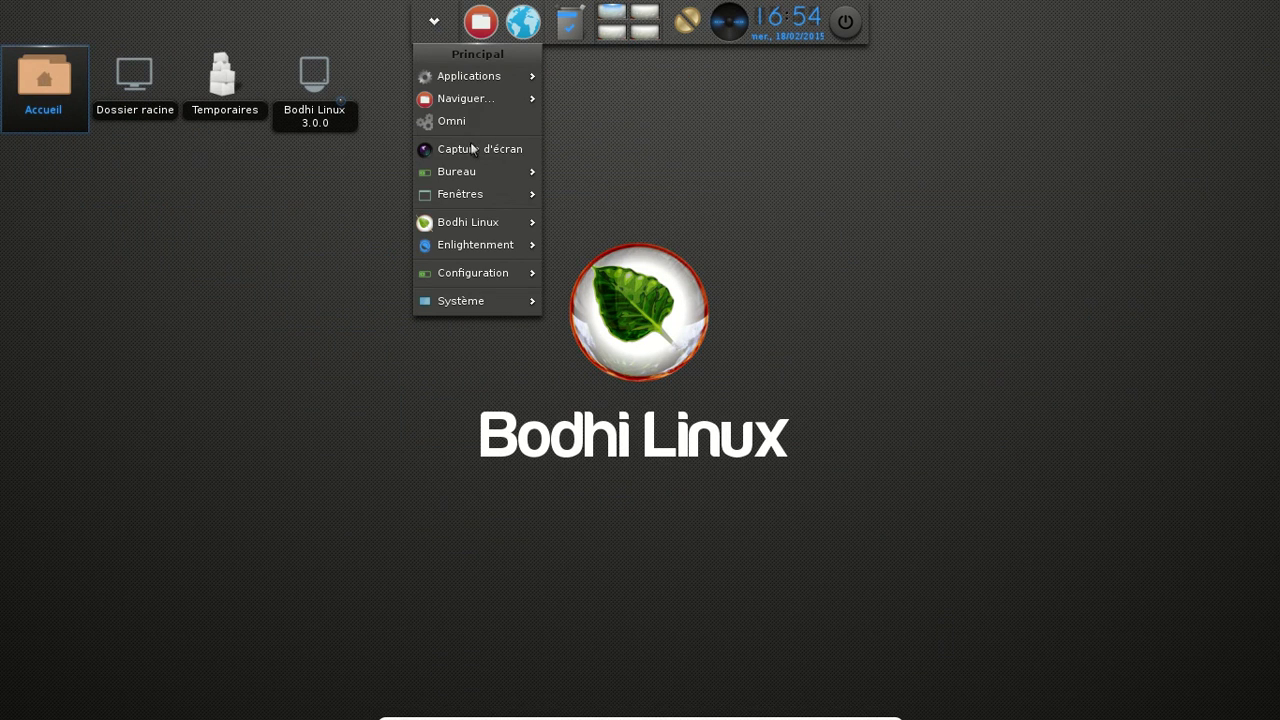
mouse_move(470, 76)
mouse_move(600, 124)
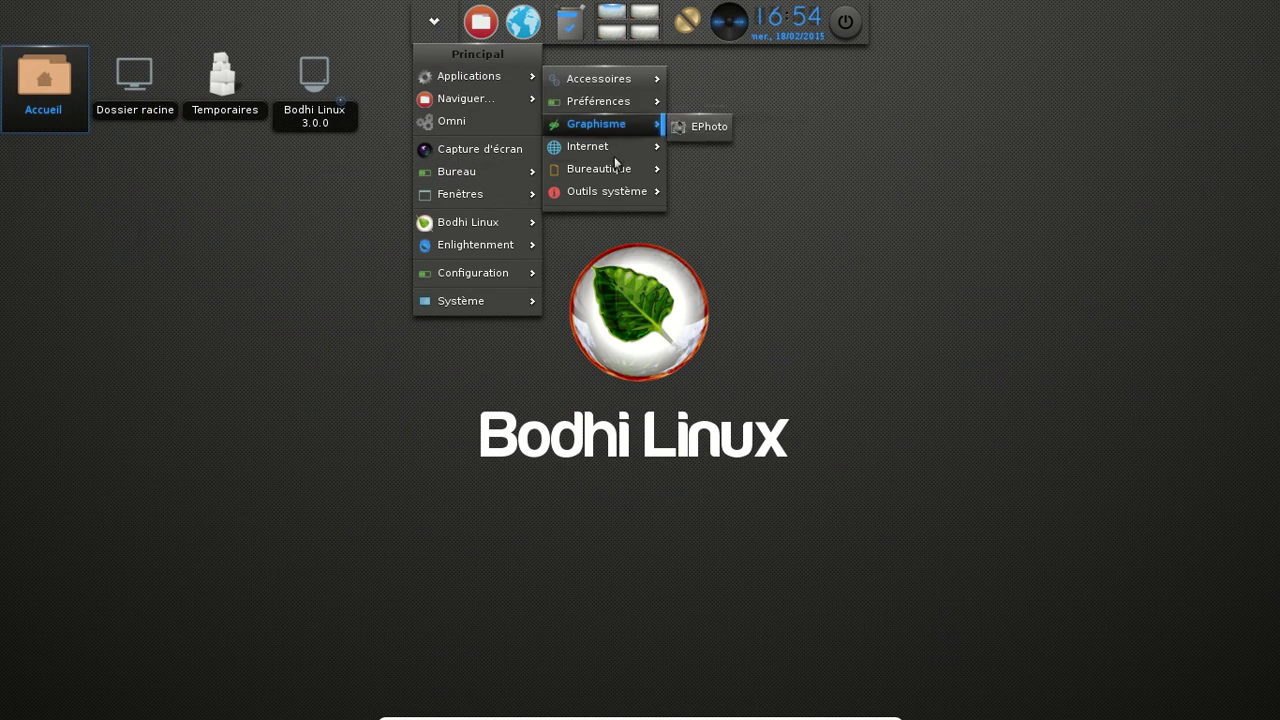
mouse_move(615, 164)
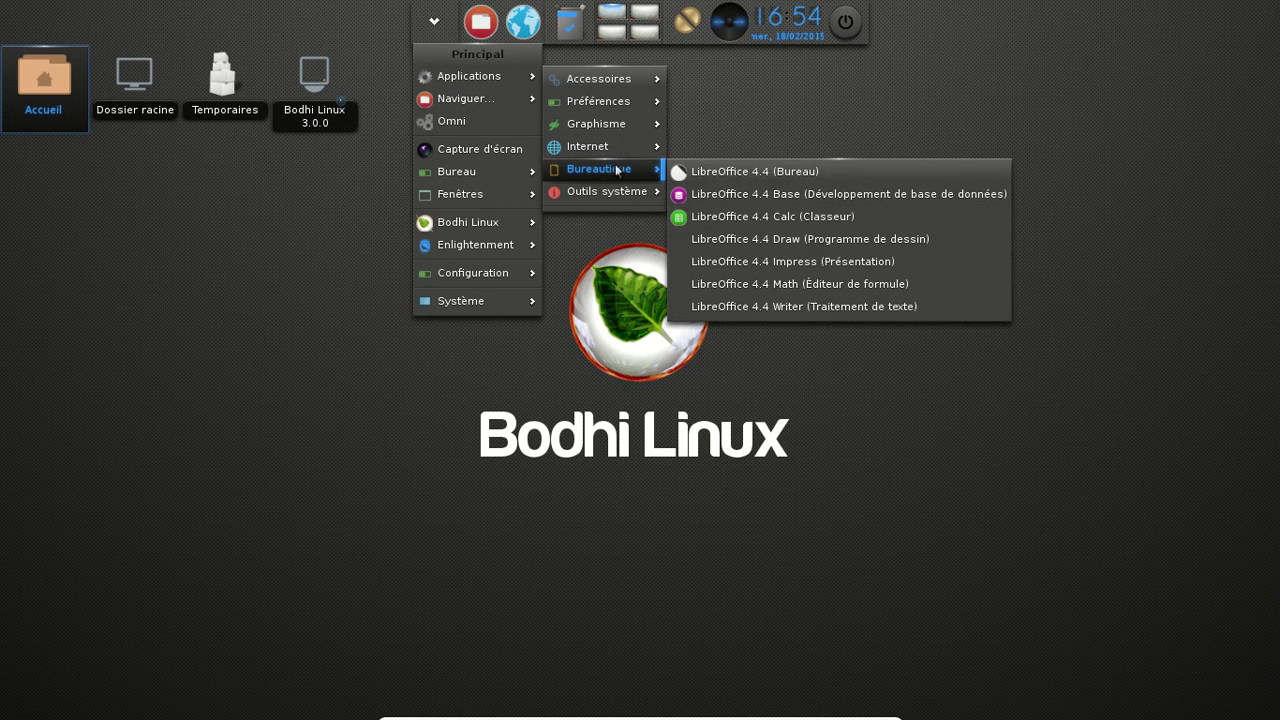
left_click(866, 308)
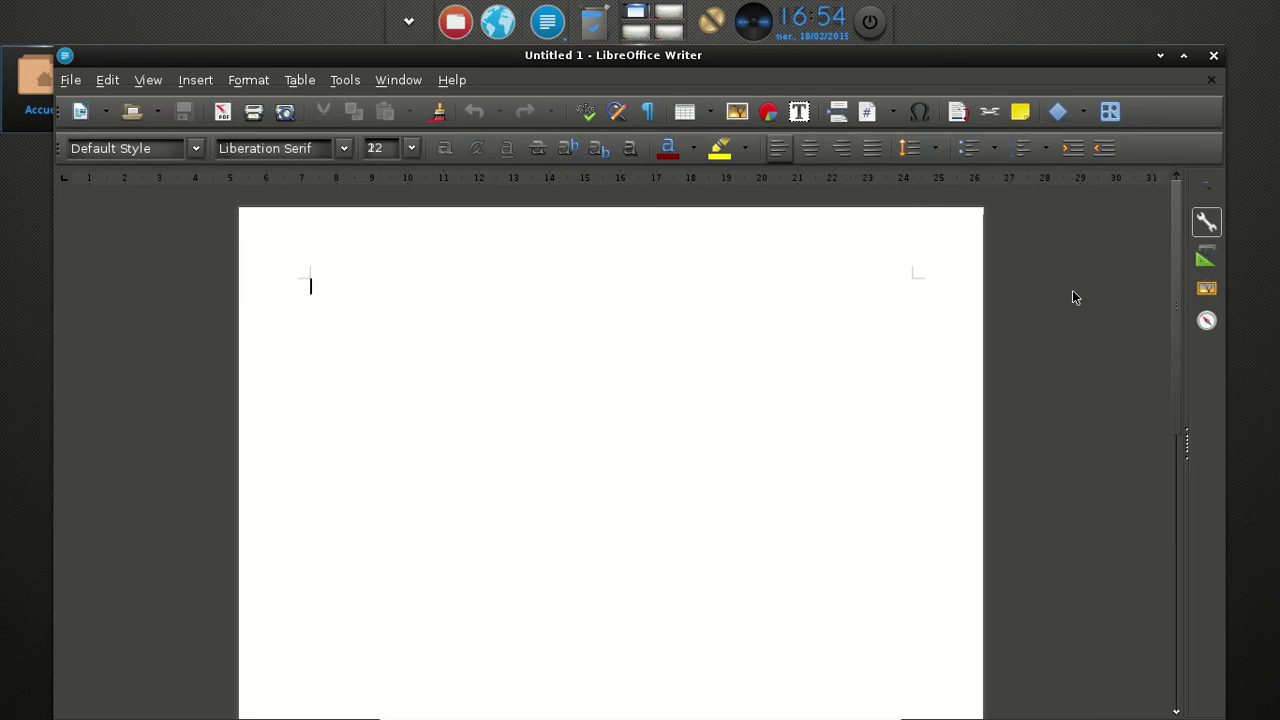
View the LibreOffice version information in the About dialog and close it
left_click(452, 80)
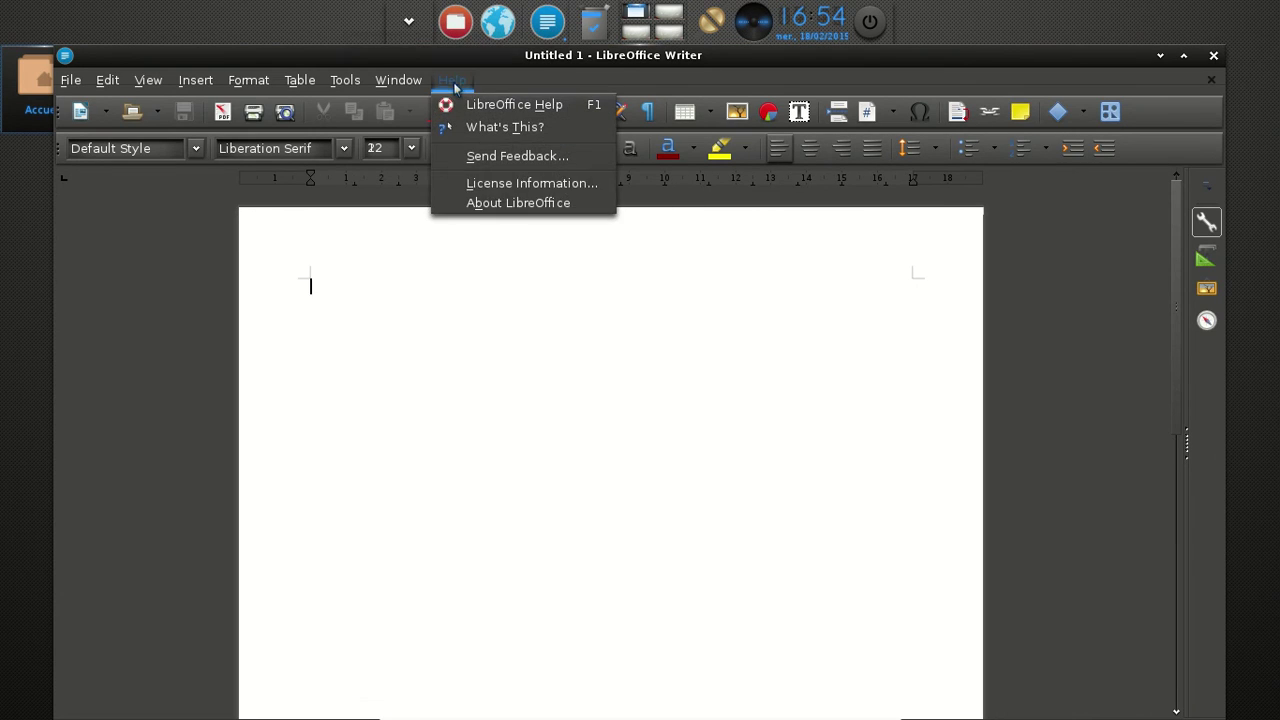
left_click(498, 204)
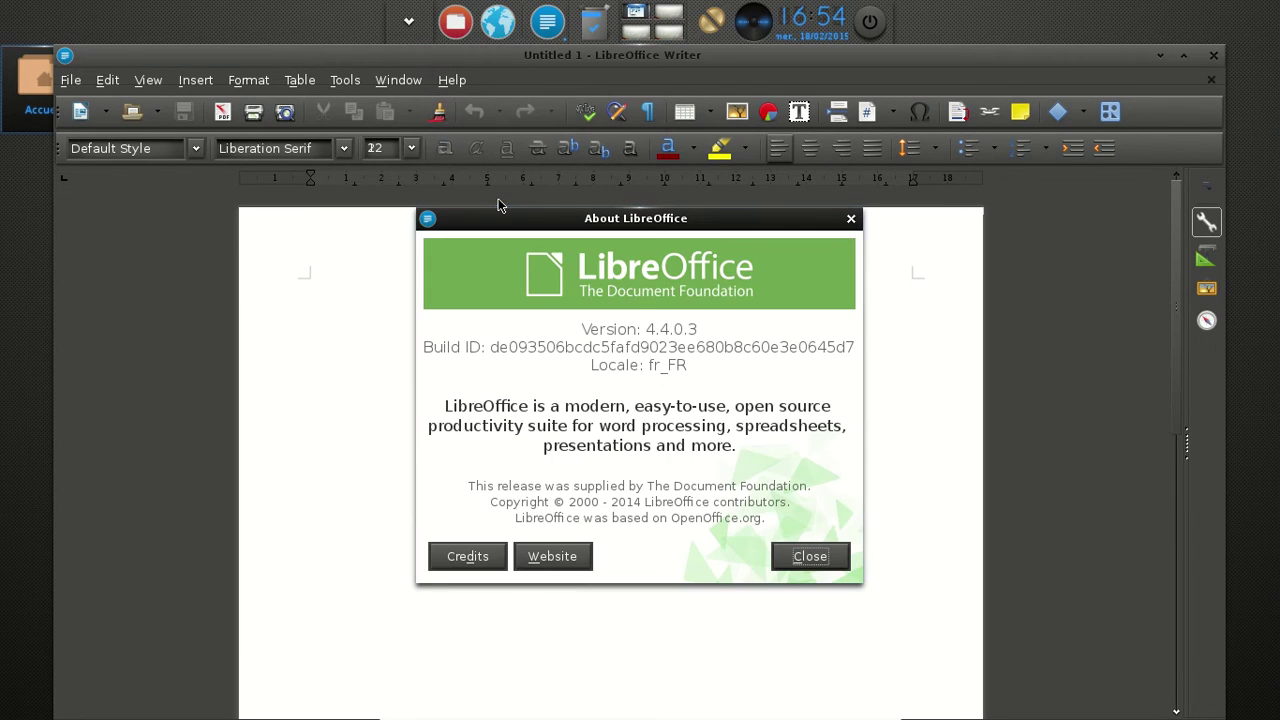
left_click(804, 557)
Check the user interface and locale languages in Writer's language options, and close the options and Writer without changes
left_click(452, 80)
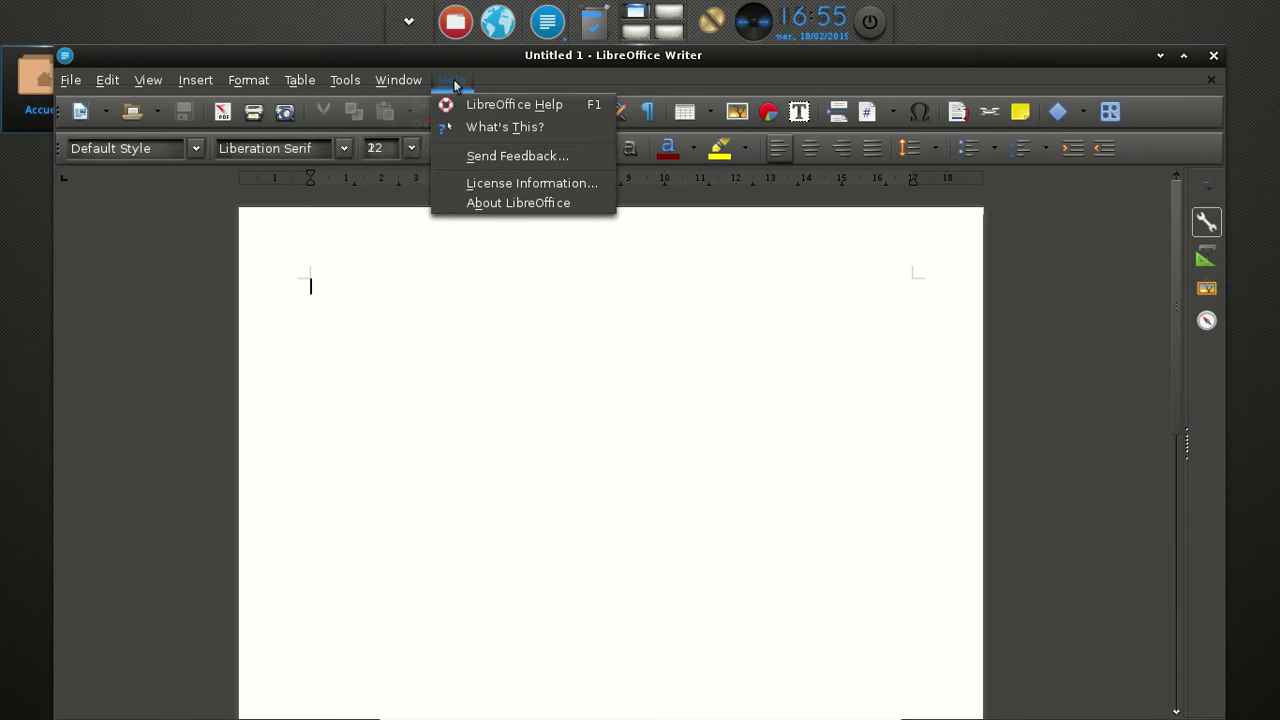
mouse_move(335, 88)
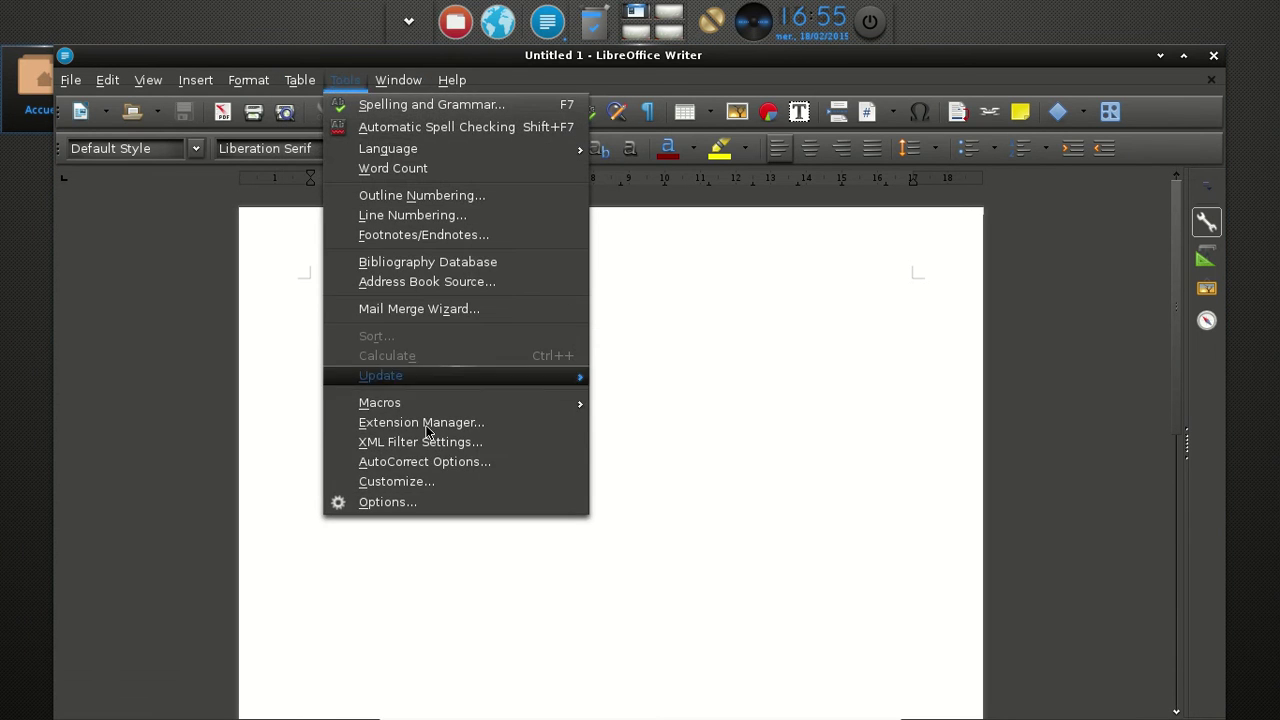
left_click(418, 503)
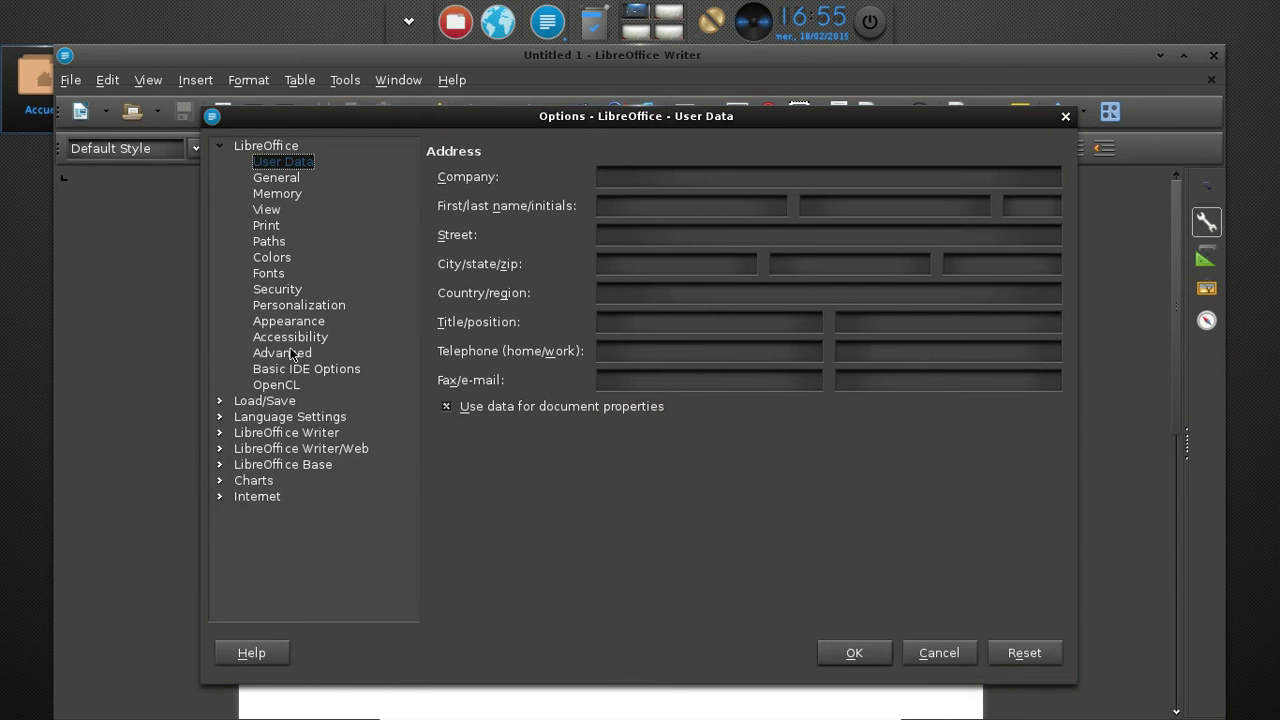
left_click(221, 417)
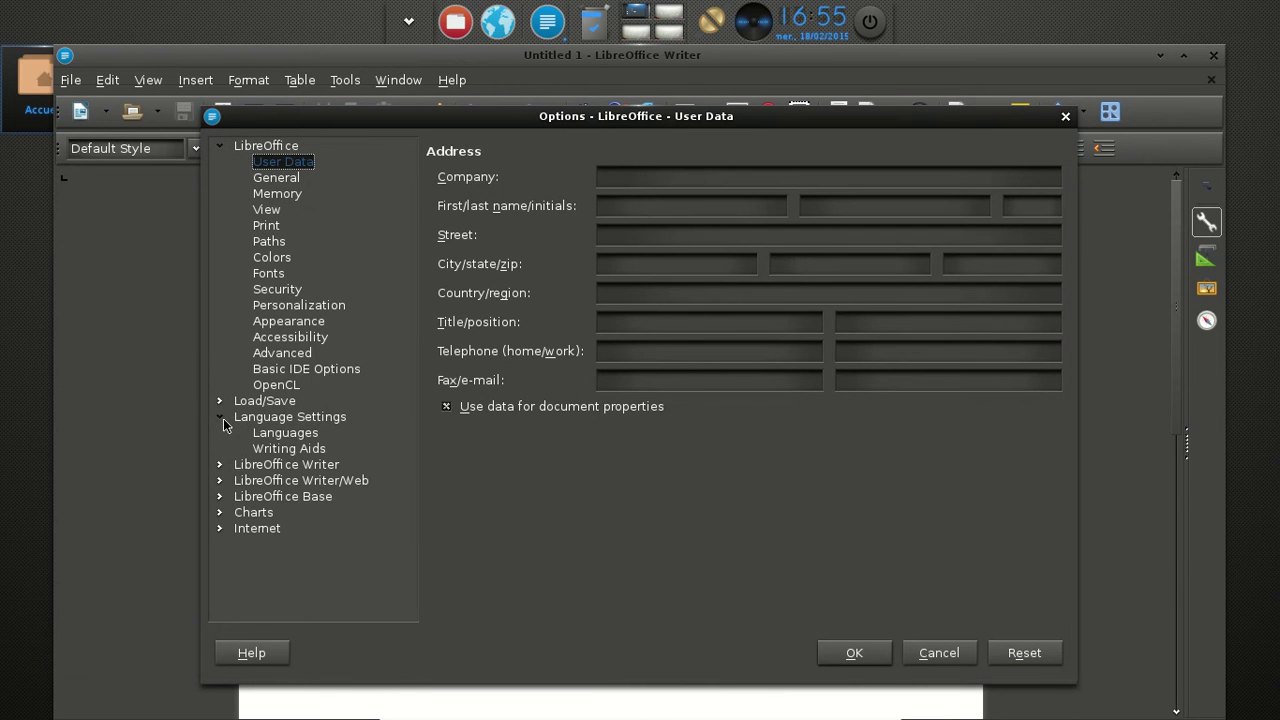
left_click(290, 433)
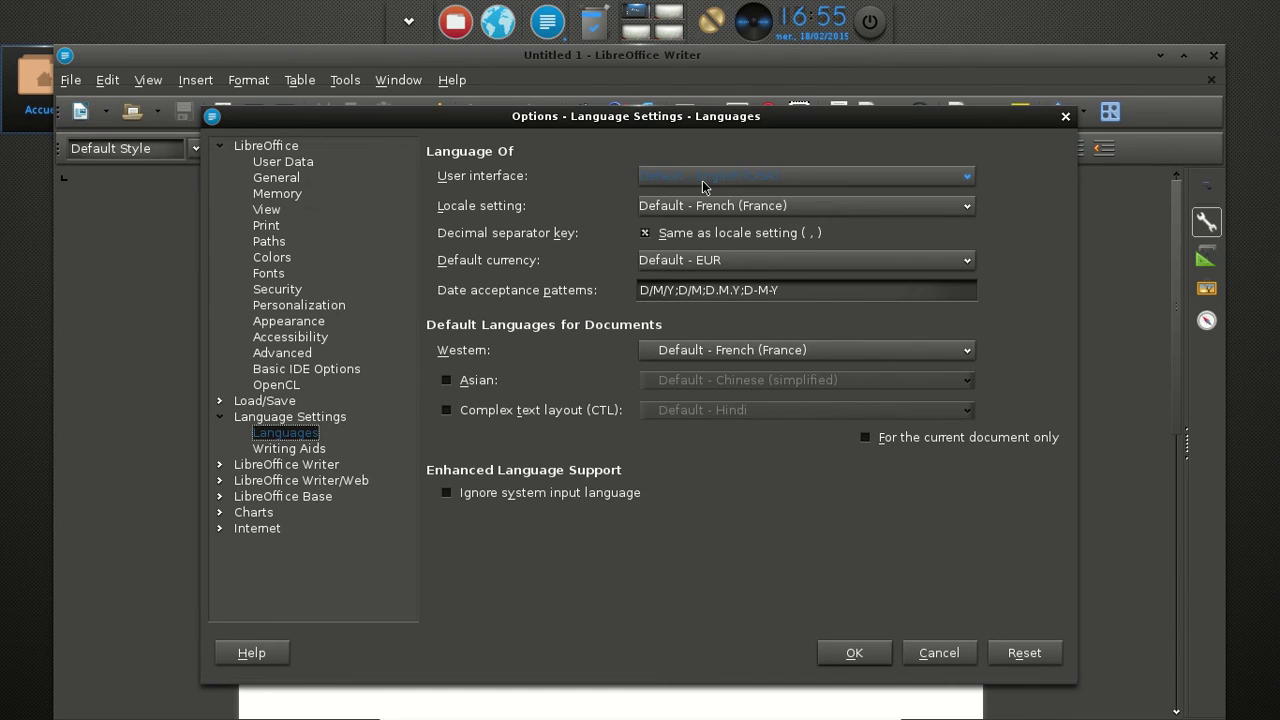
left_click(703, 187)
left_click(706, 197)
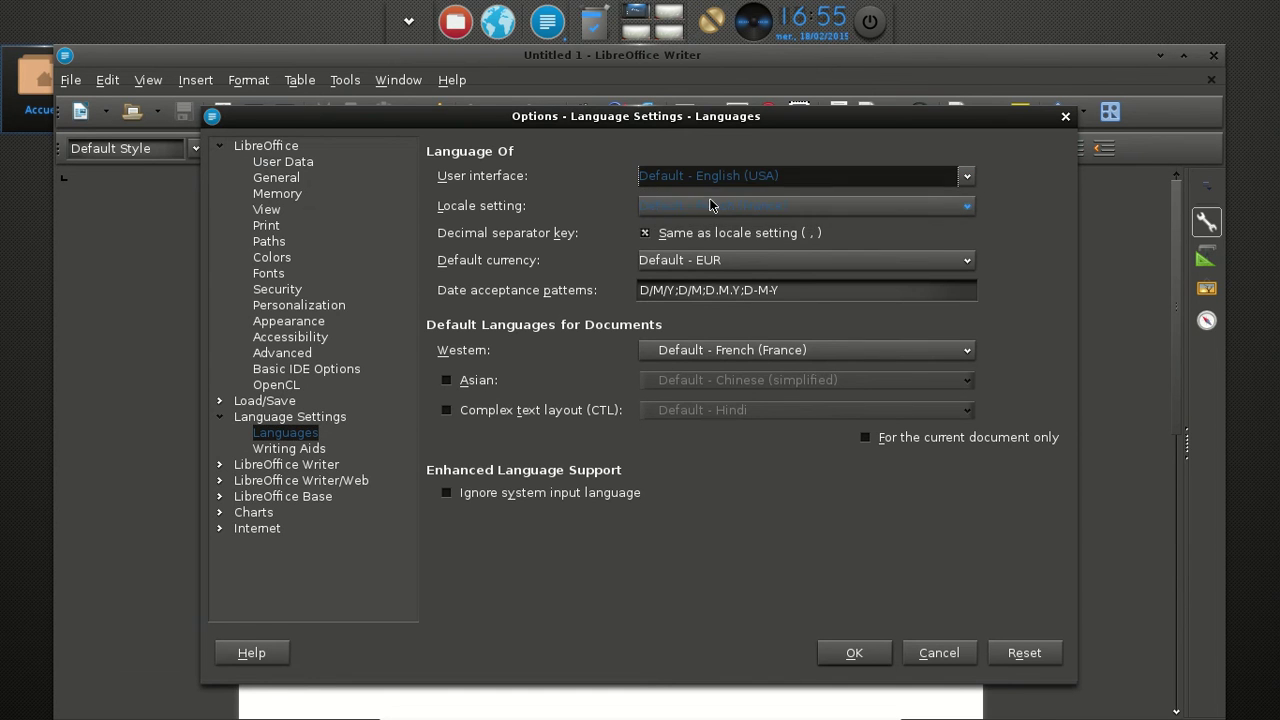
left_click(712, 207)
left_click(712, 211)
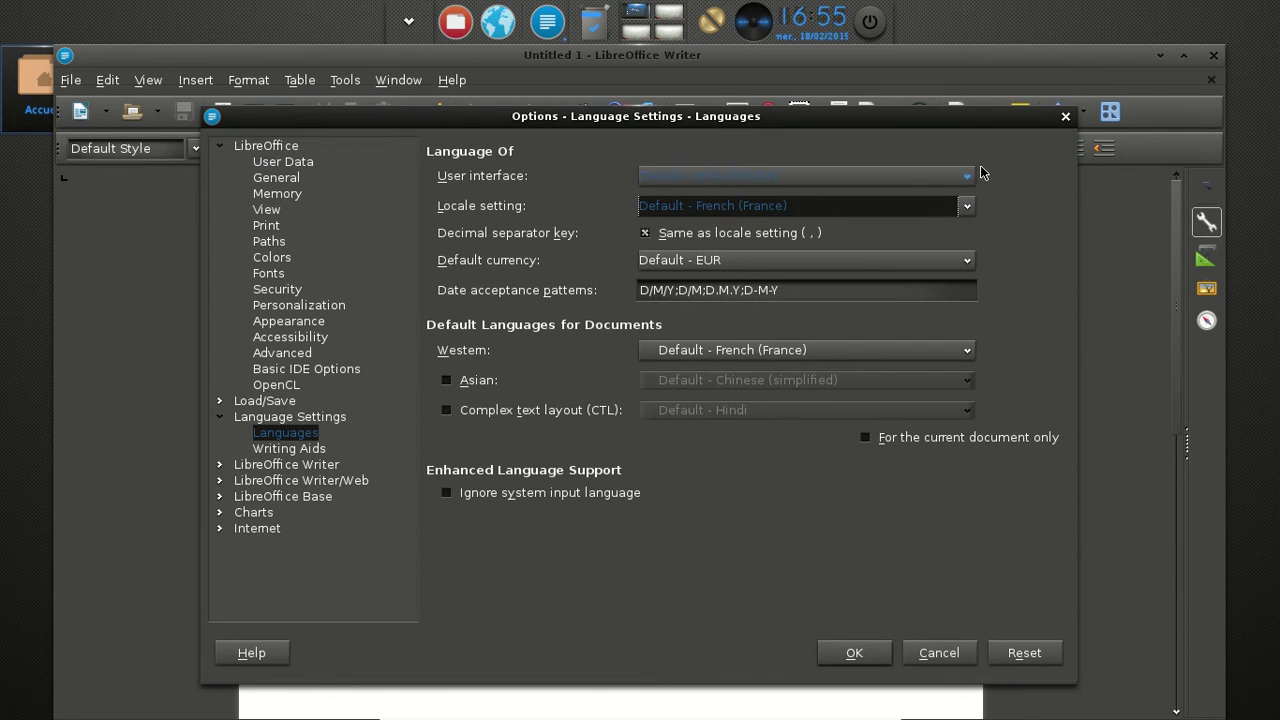
left_click(1065, 116)
left_click(1213, 56)
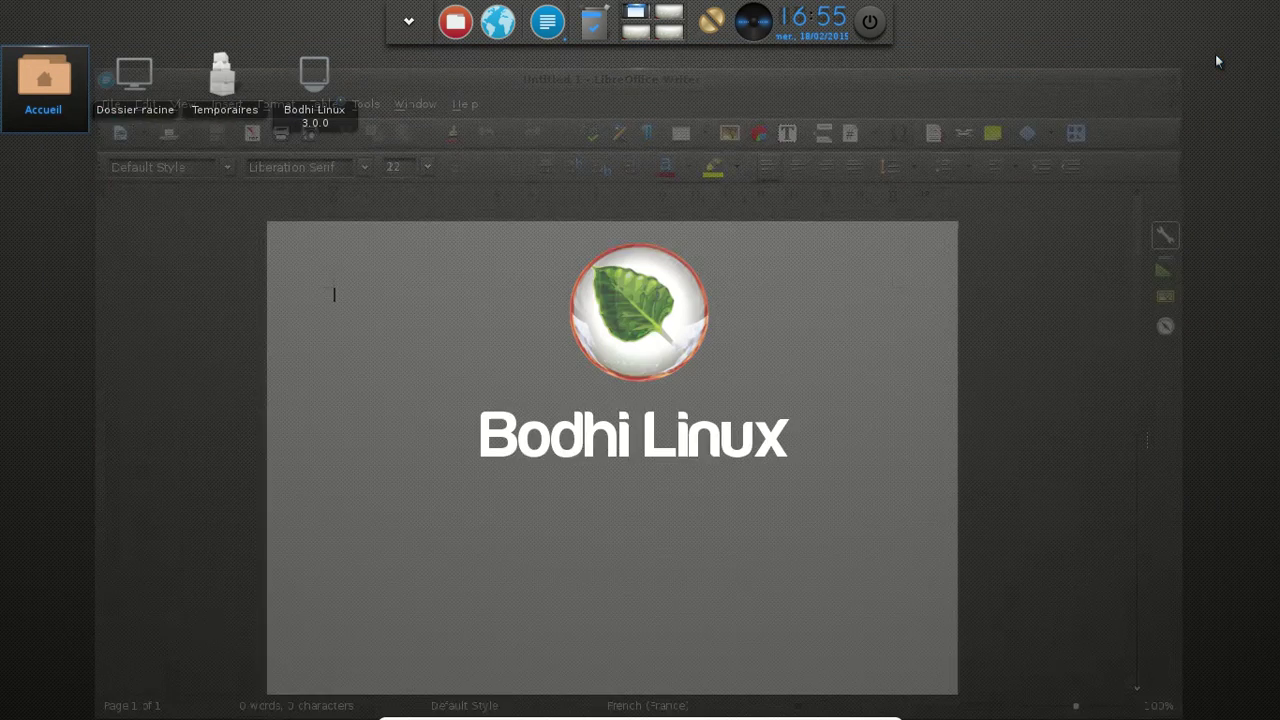
Look through the entries of the main desktop menu and open the Terminology terminal from the system tools applications
left_click(441, 34)
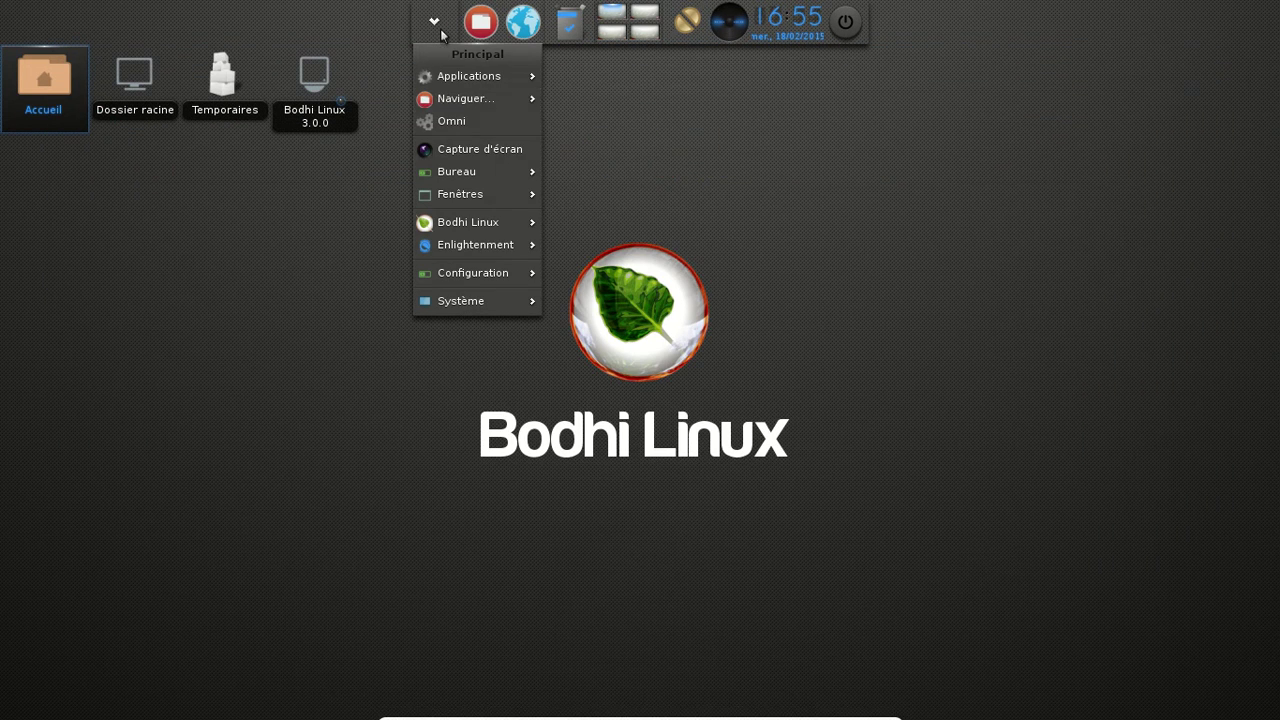
mouse_move(483, 100)
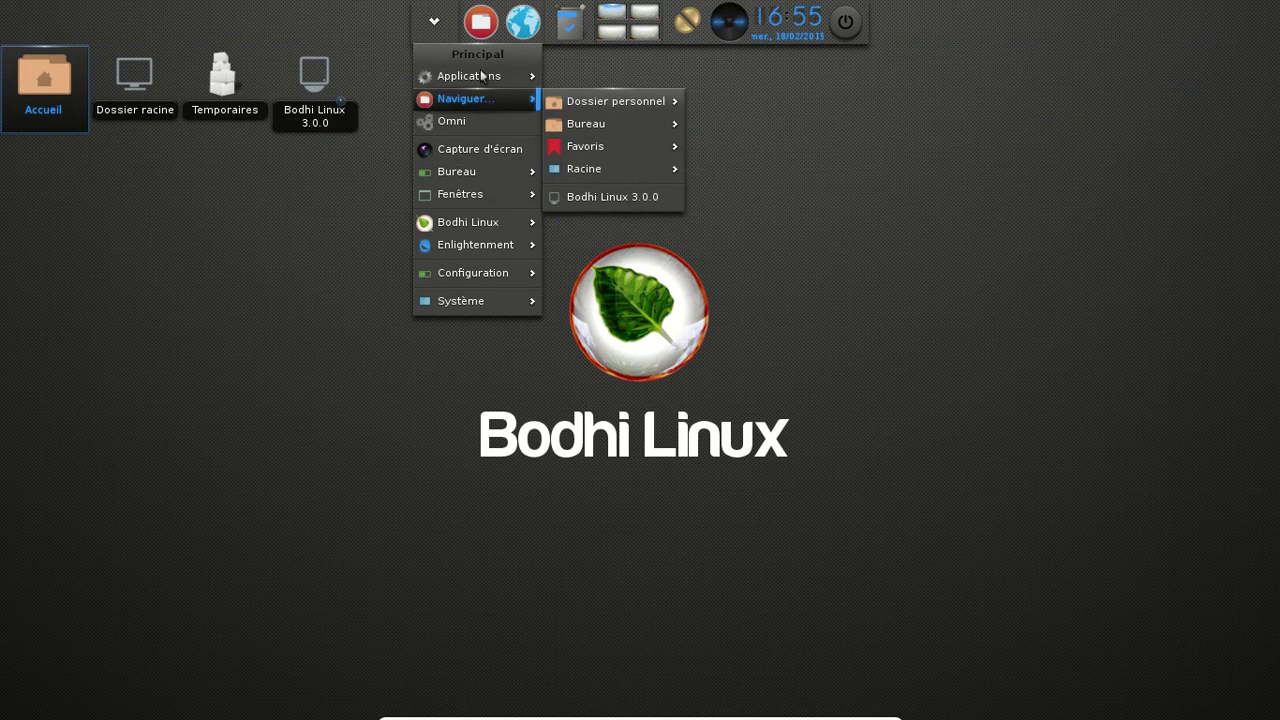
mouse_move(481, 75)
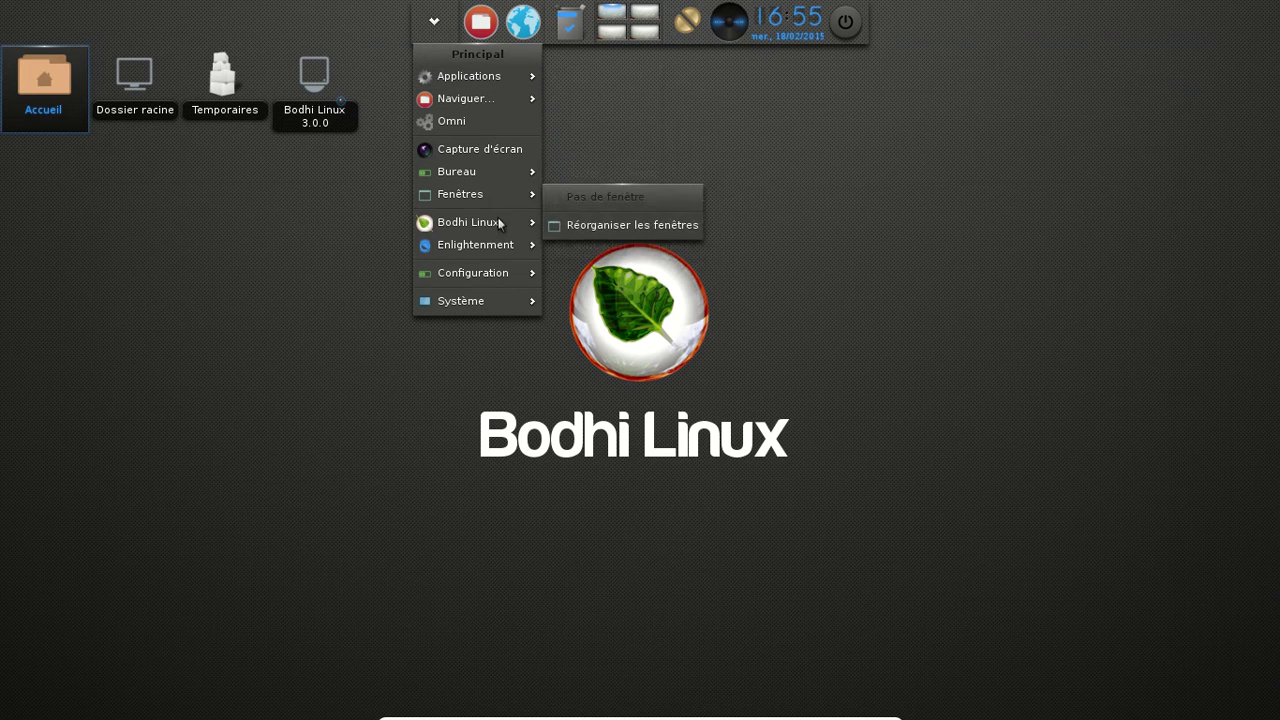
mouse_move(480, 171)
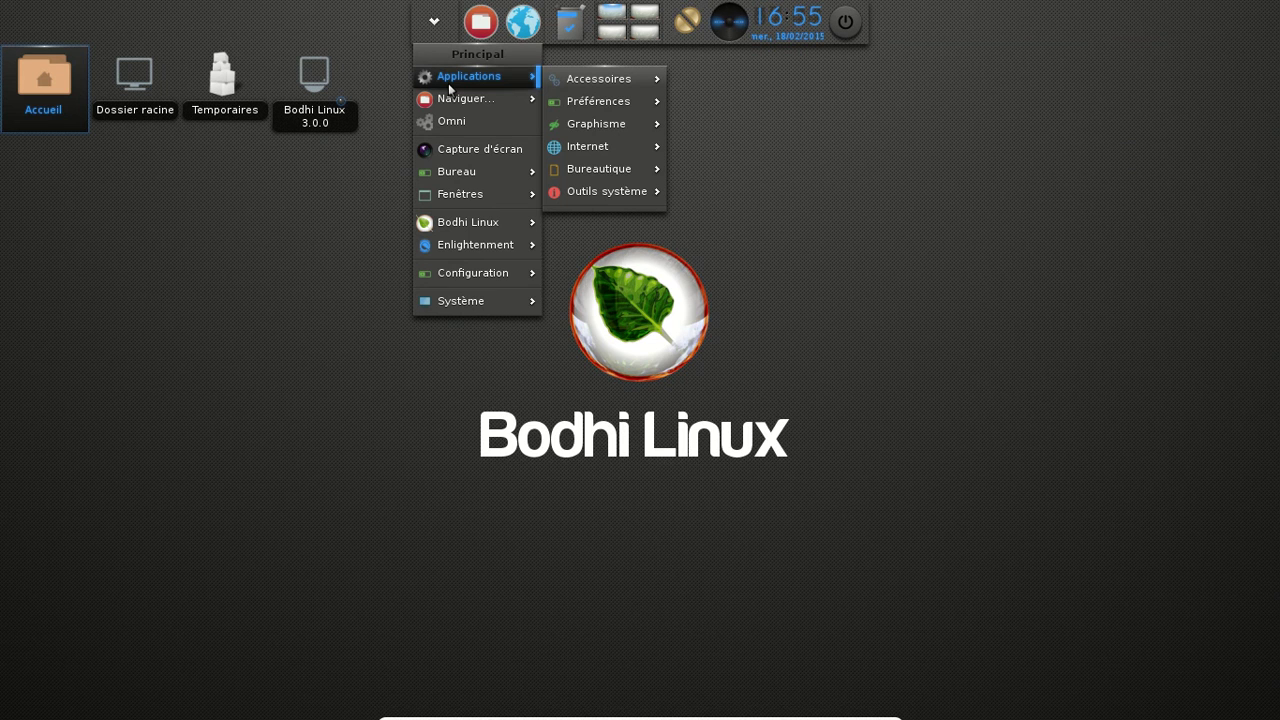
mouse_move(450, 243)
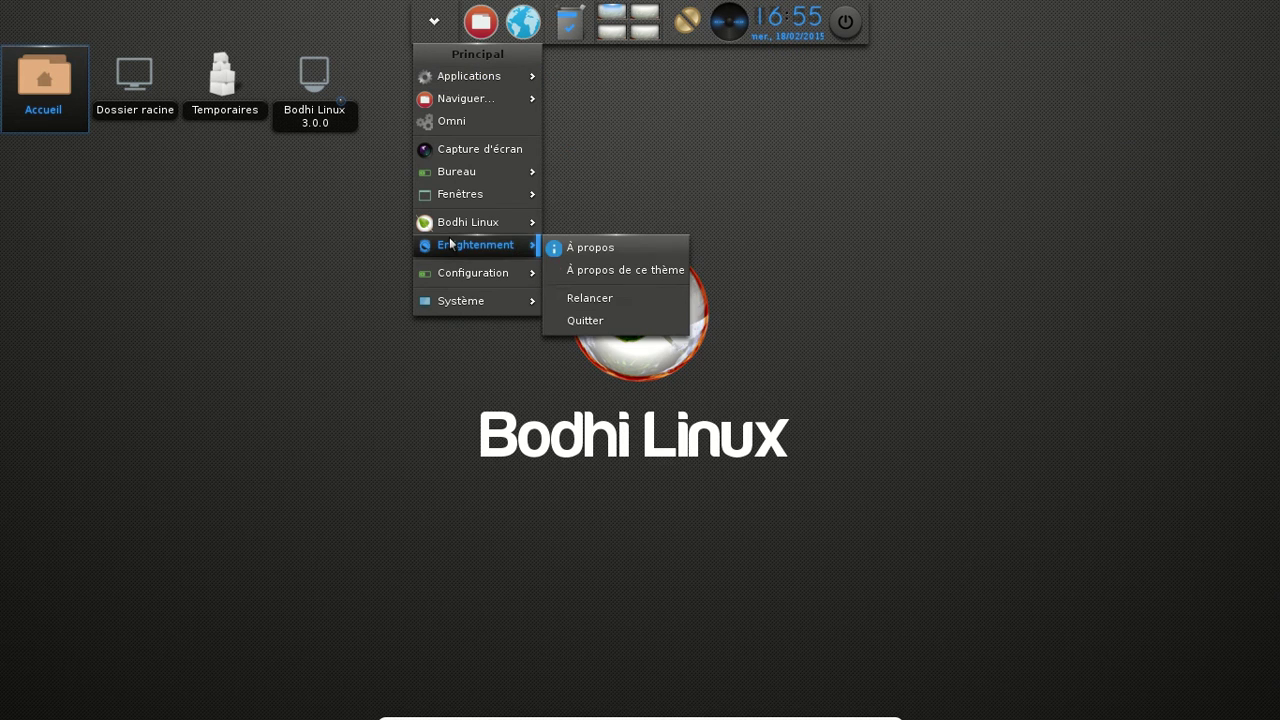
mouse_move(485, 274)
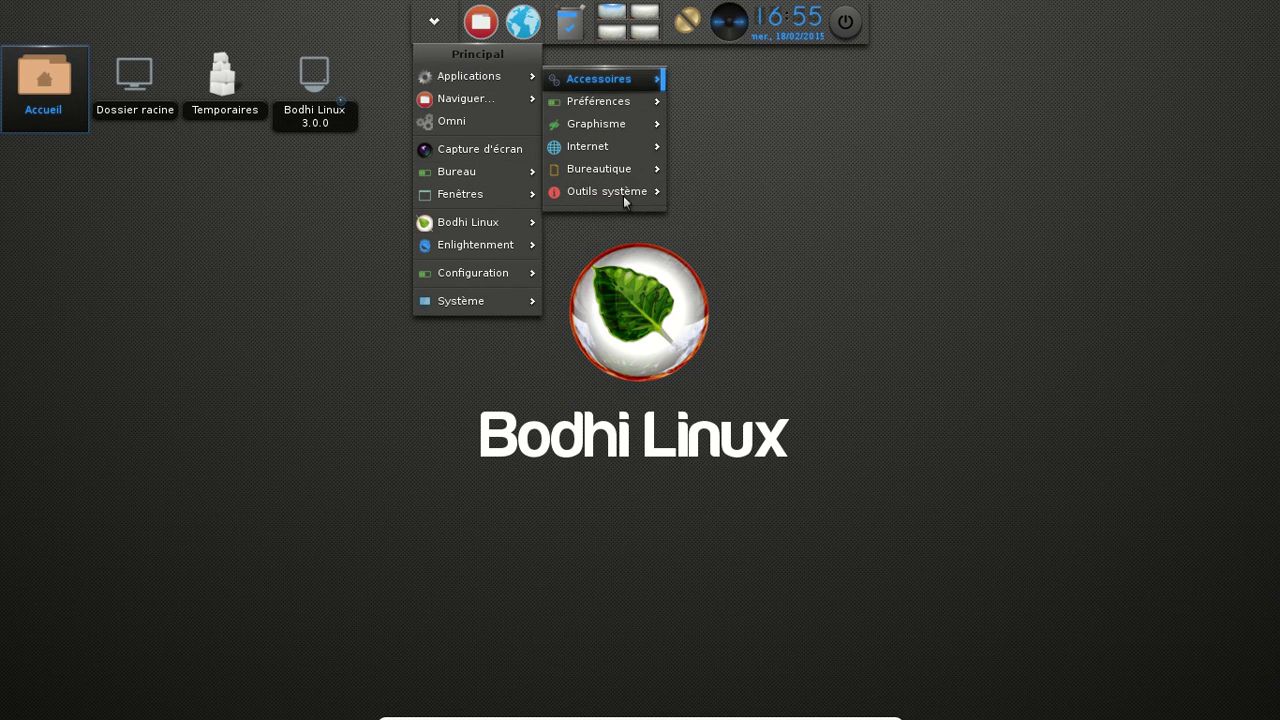
mouse_move(610, 191)
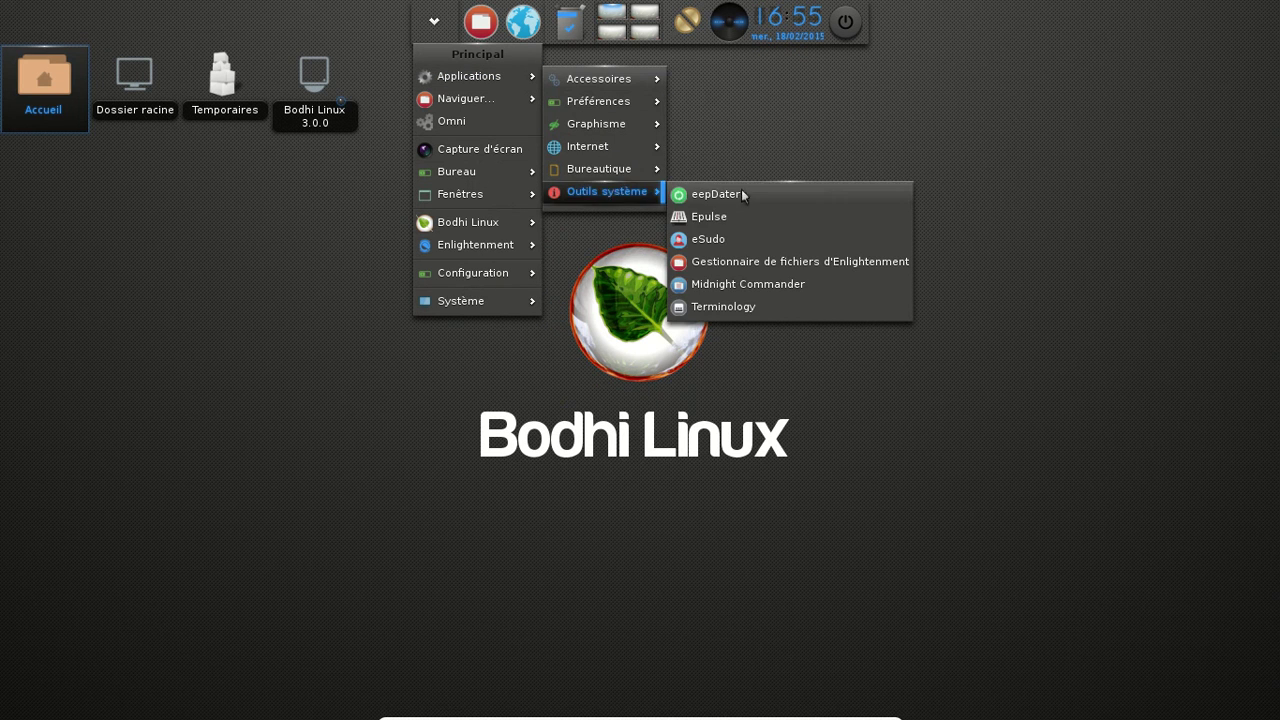
left_click(745, 308)
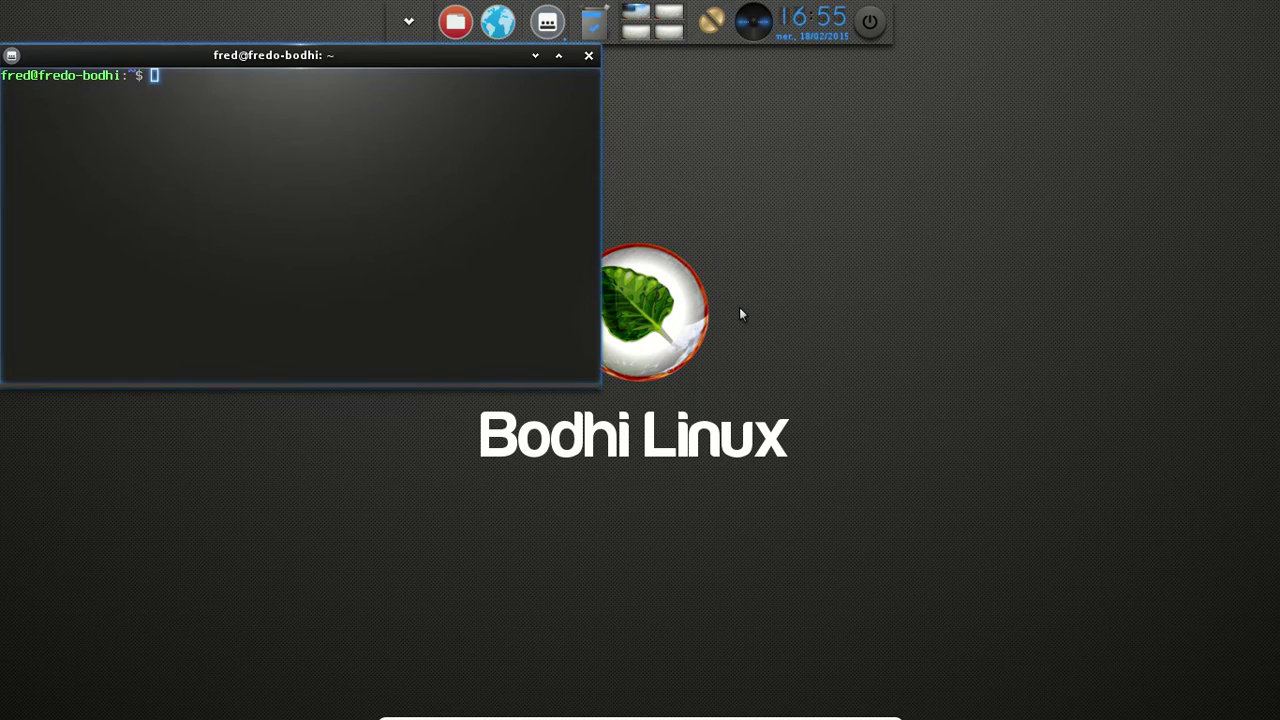
Remove the unneeded packages with "sudo apt-get autoremove", entering the account password and accepting the removal
type("sudo apt")
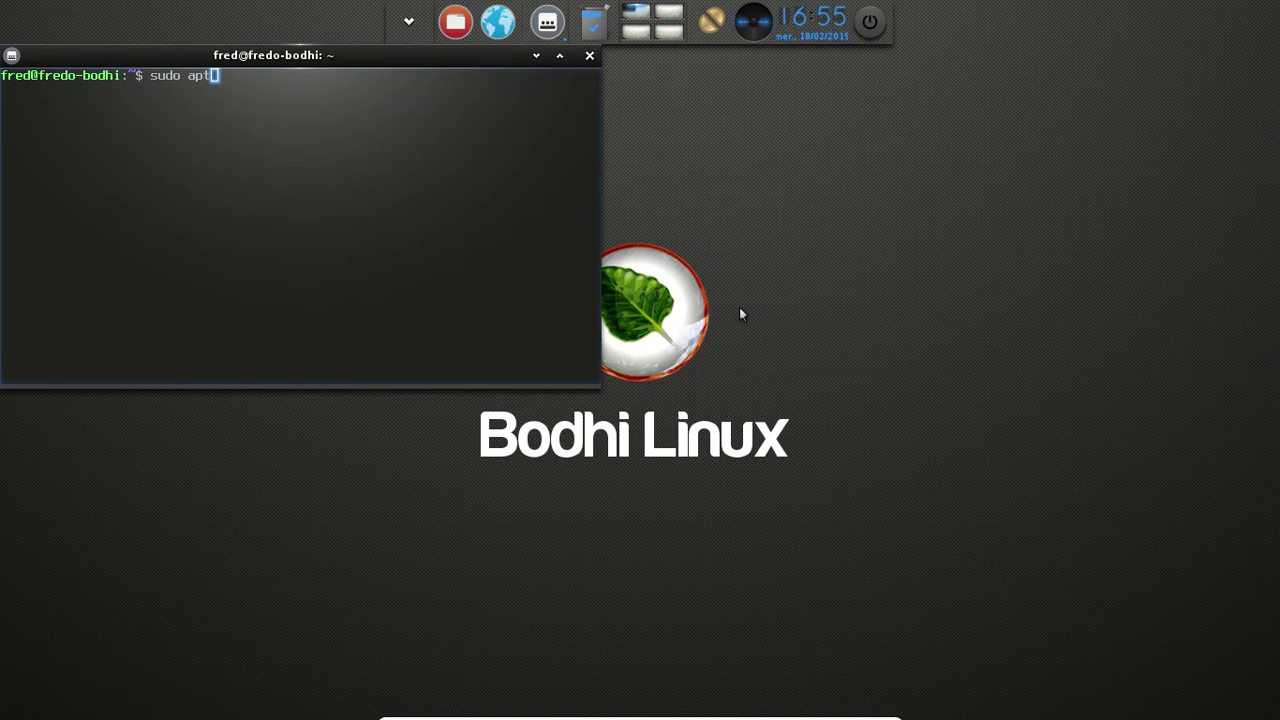
type("-get autoremove")
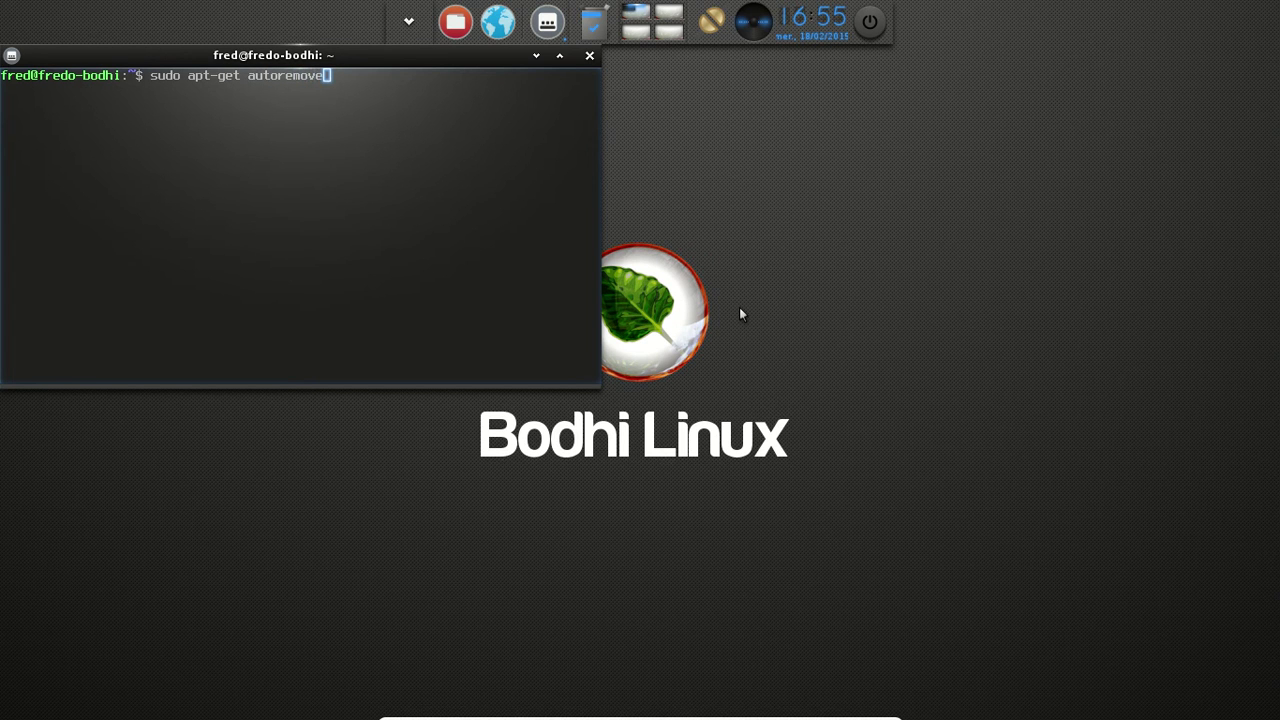
key("Return")
key("Return")
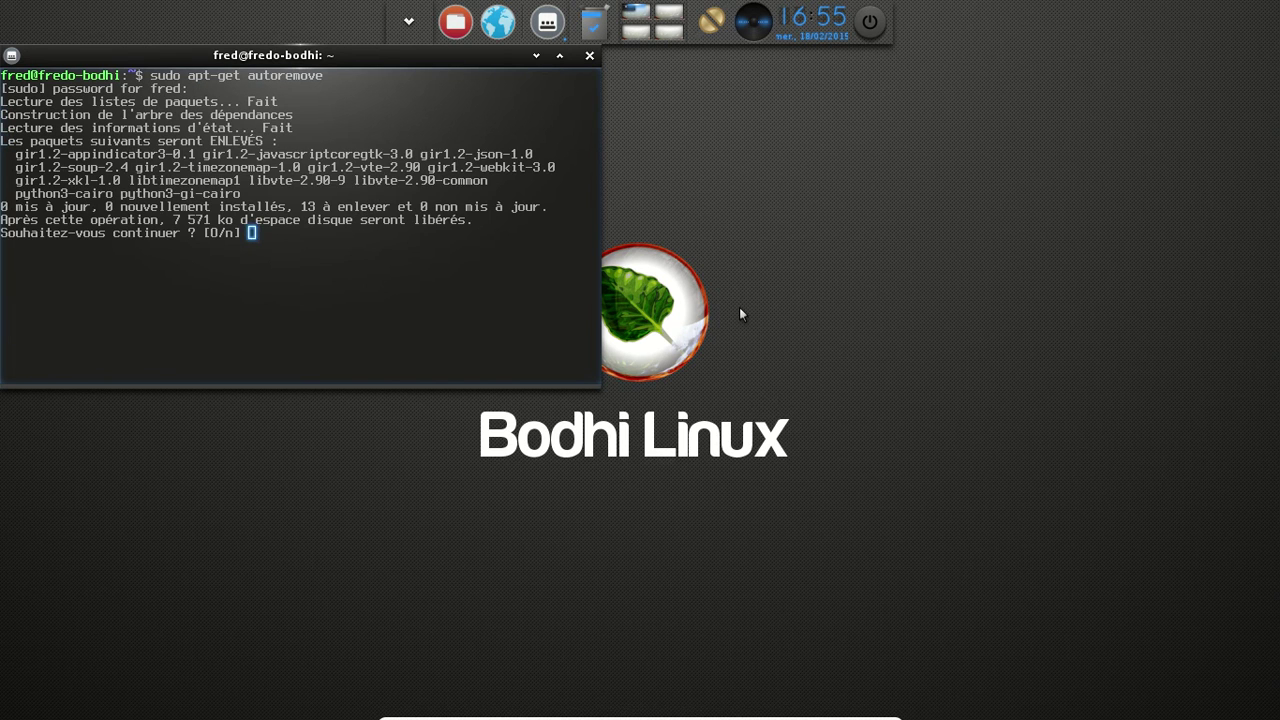
key("Return")
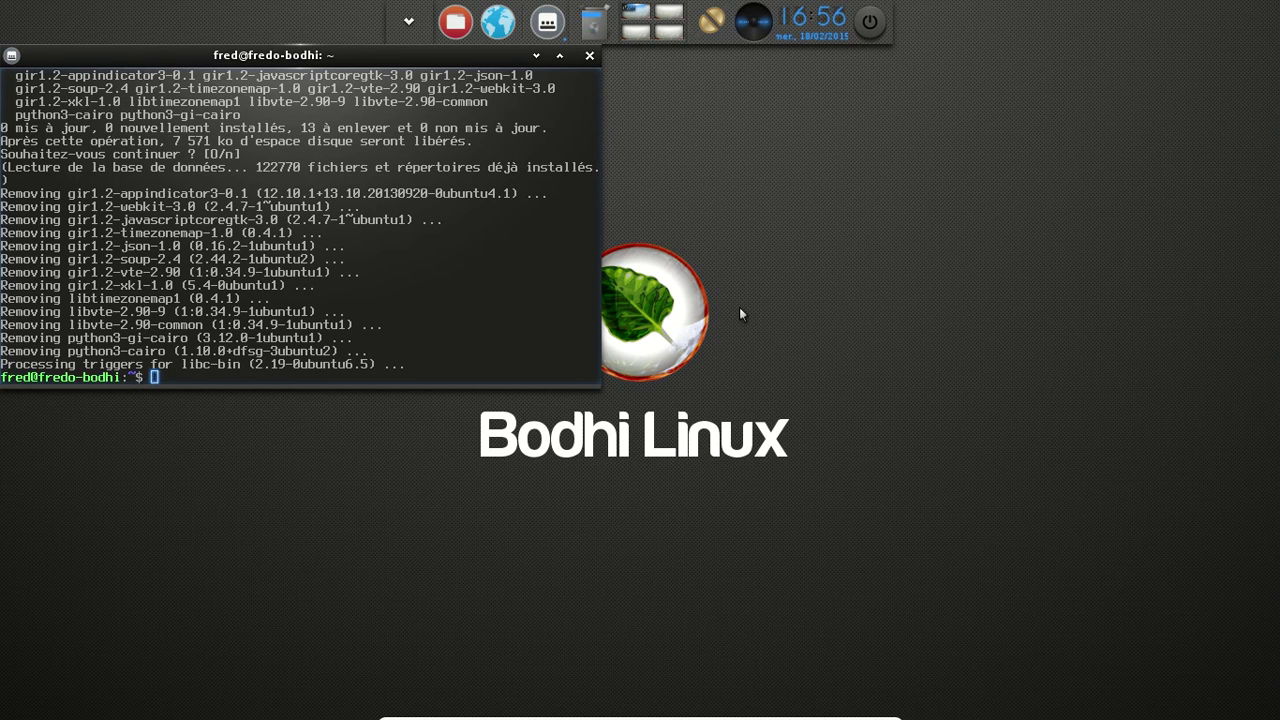
Install the Synaptic package manager with "sudo apt-get install synaptic", accept the installation and close the terminal
type("sudo apt-get autorem")
key("BackSpace")
key("BackSpace")
key("BackSpace")
key("BackSpace")
key("BackSpace")
key("BackSpace")
key("BackSpace")
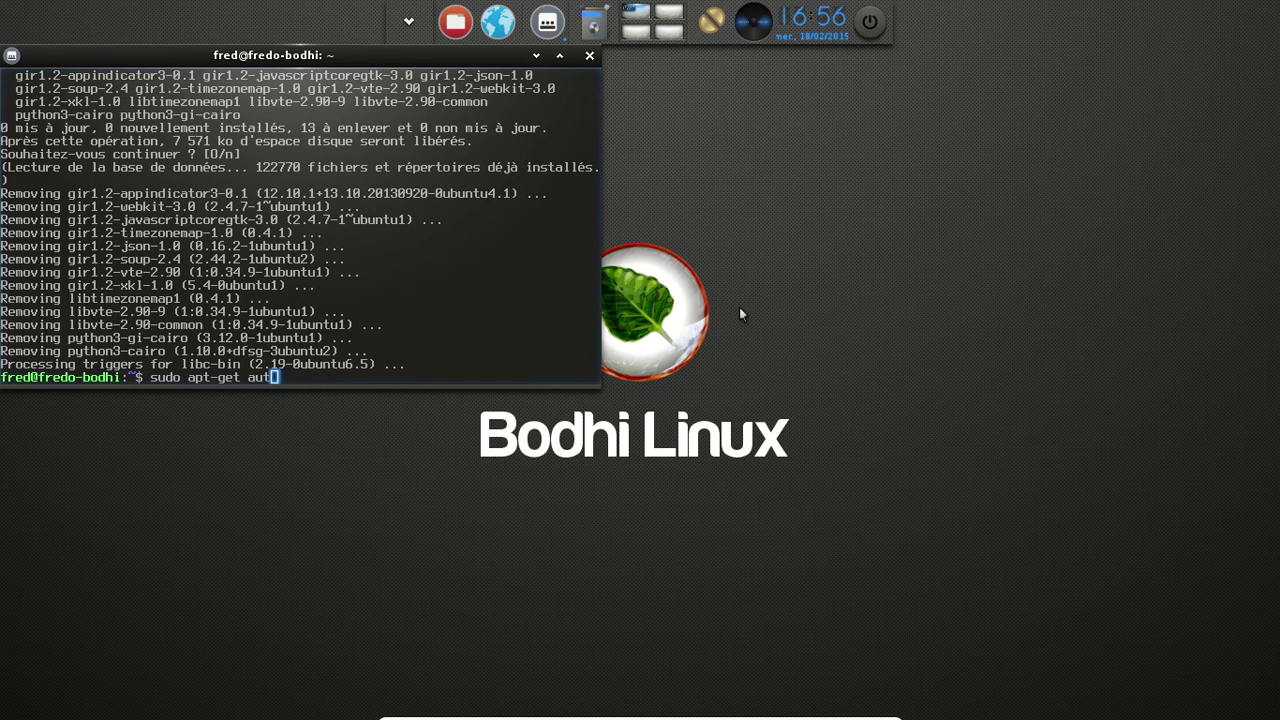
type("u")
key("BackSpace")
type("install")
key("Return")
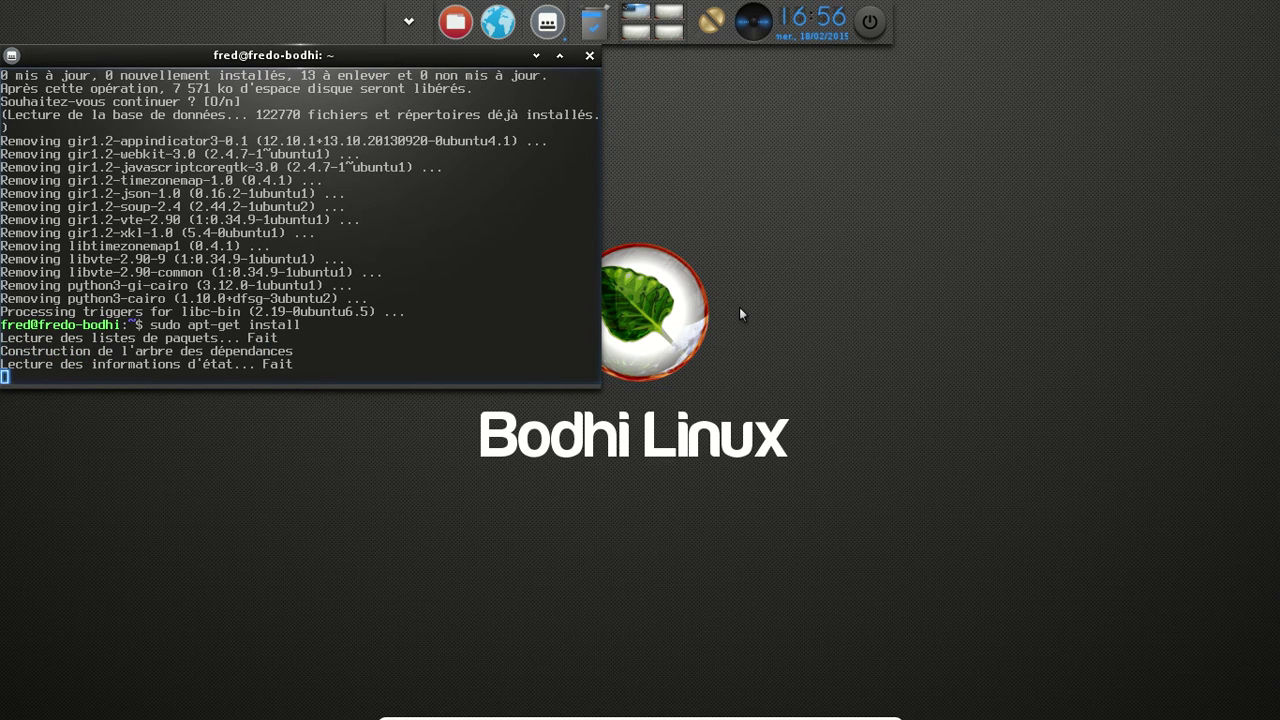
key("Up")
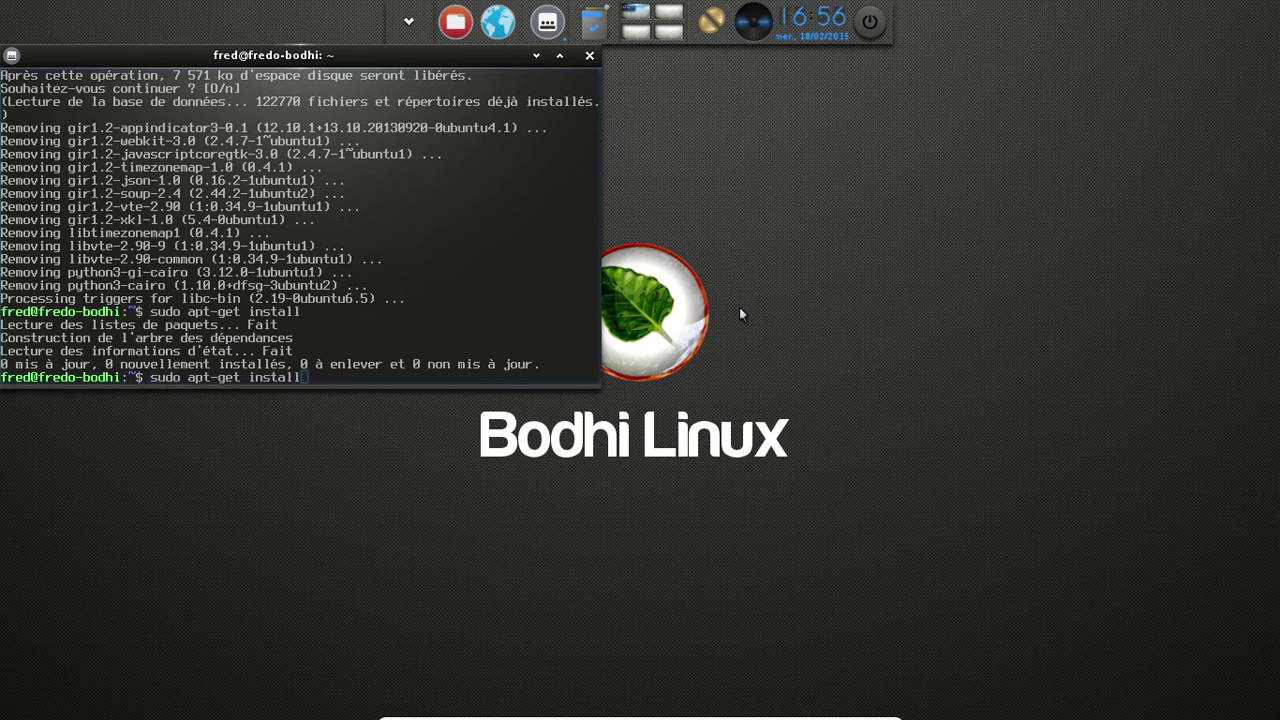
type("synaptic")
key("Return")
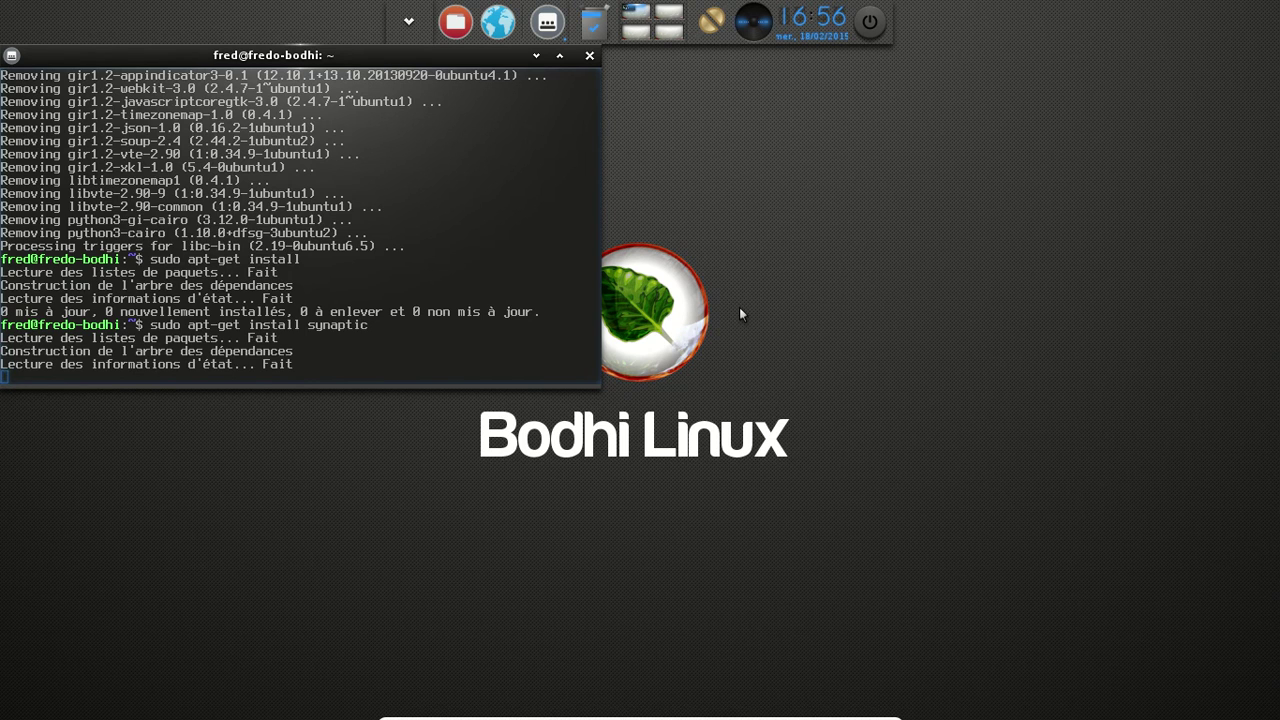
key("Return")
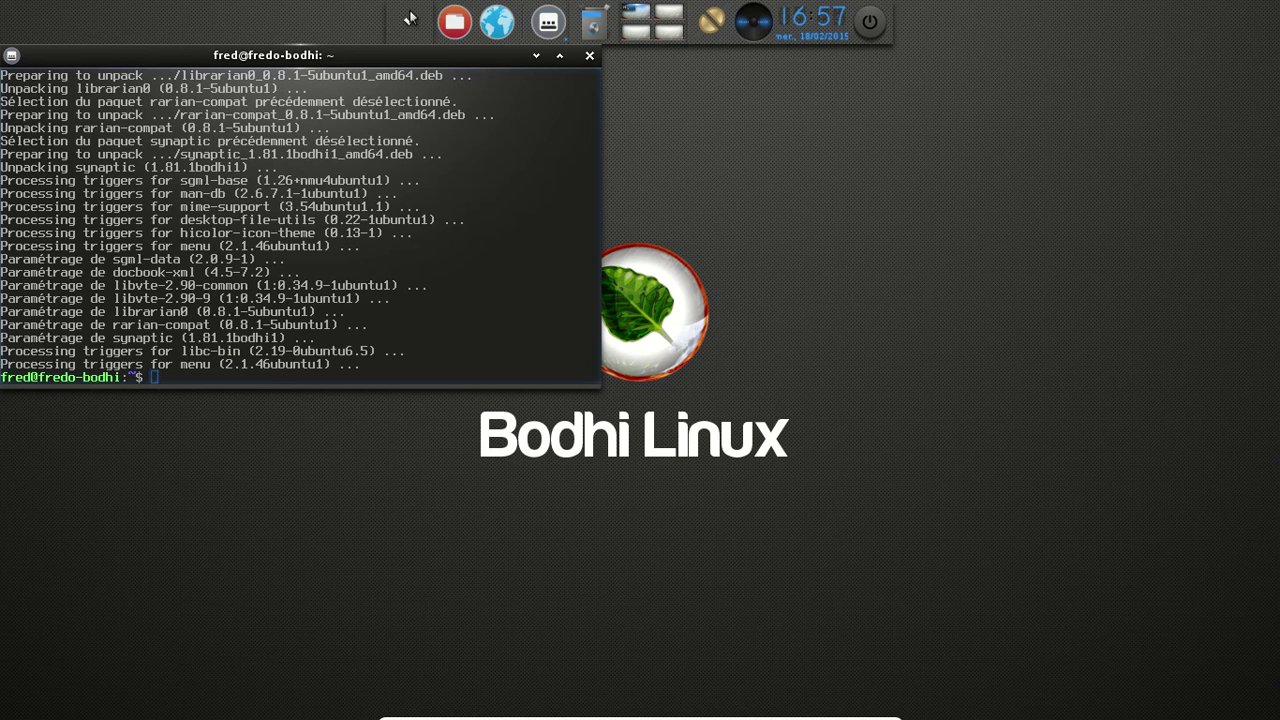
left_click(590, 57)
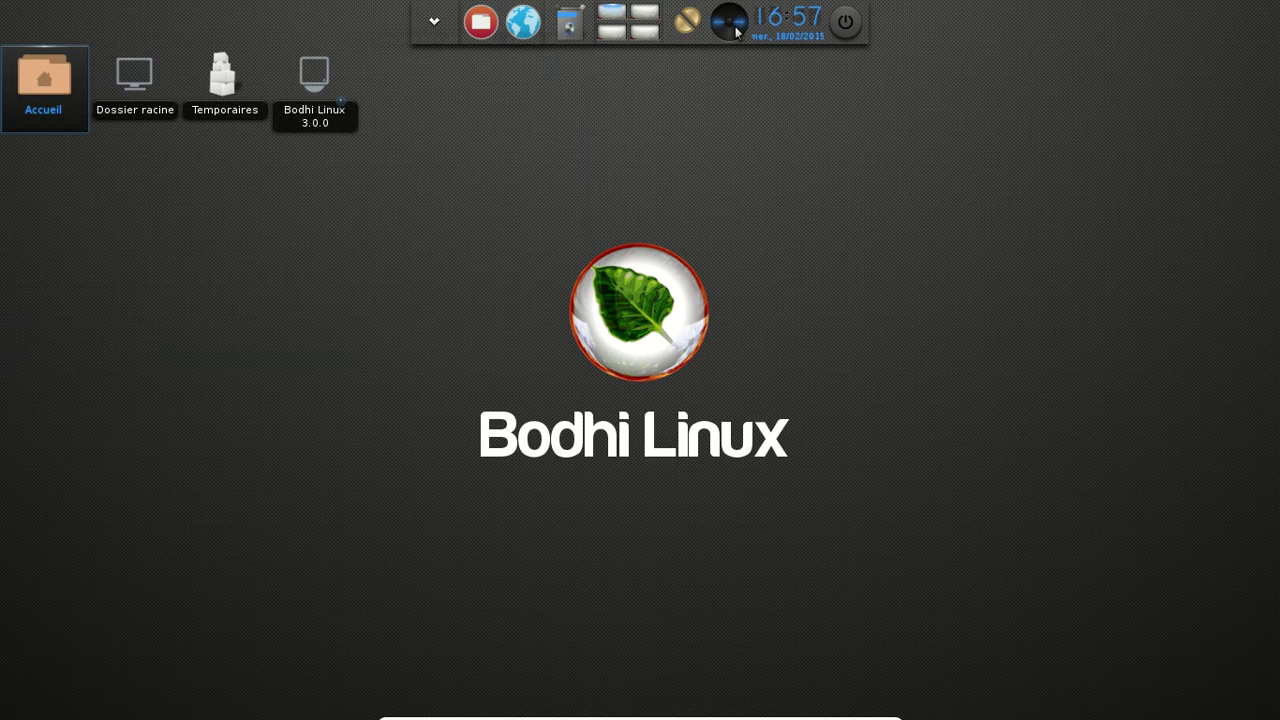
Open the network connections editor to view the Ethernet connections, and close it without changes
left_click(735, 28)
left_click(690, 24)
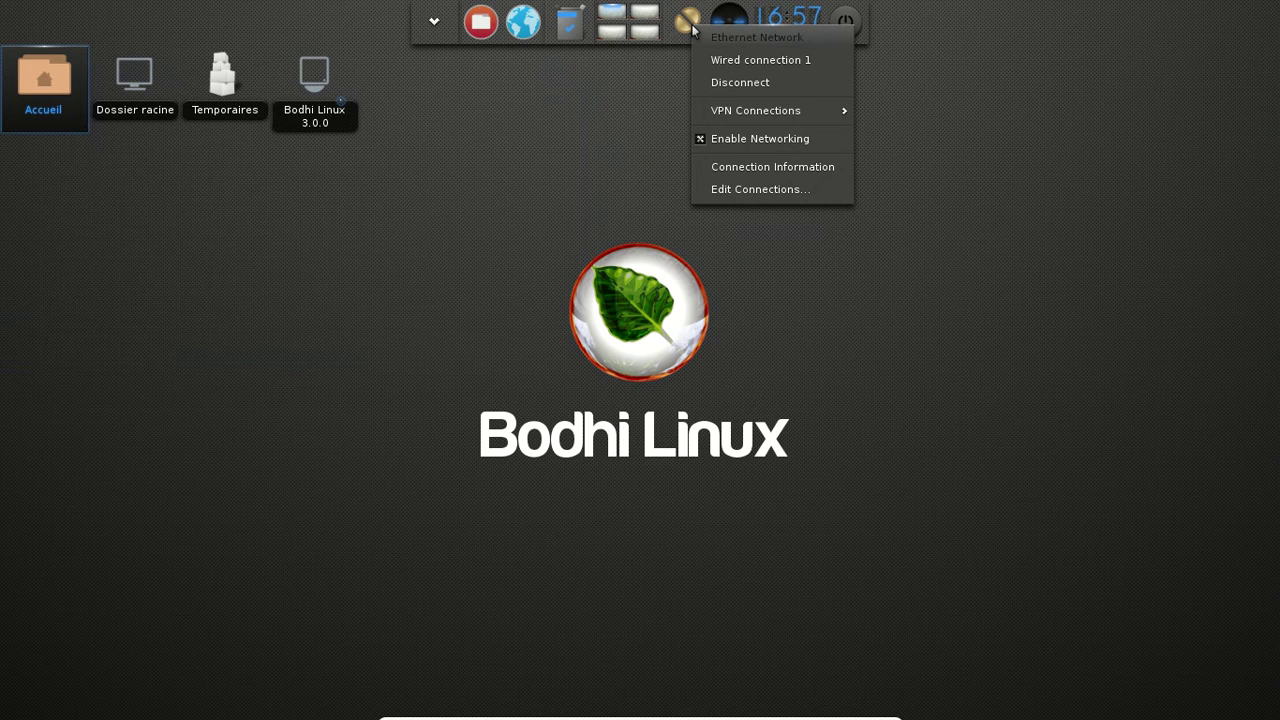
left_click(741, 189)
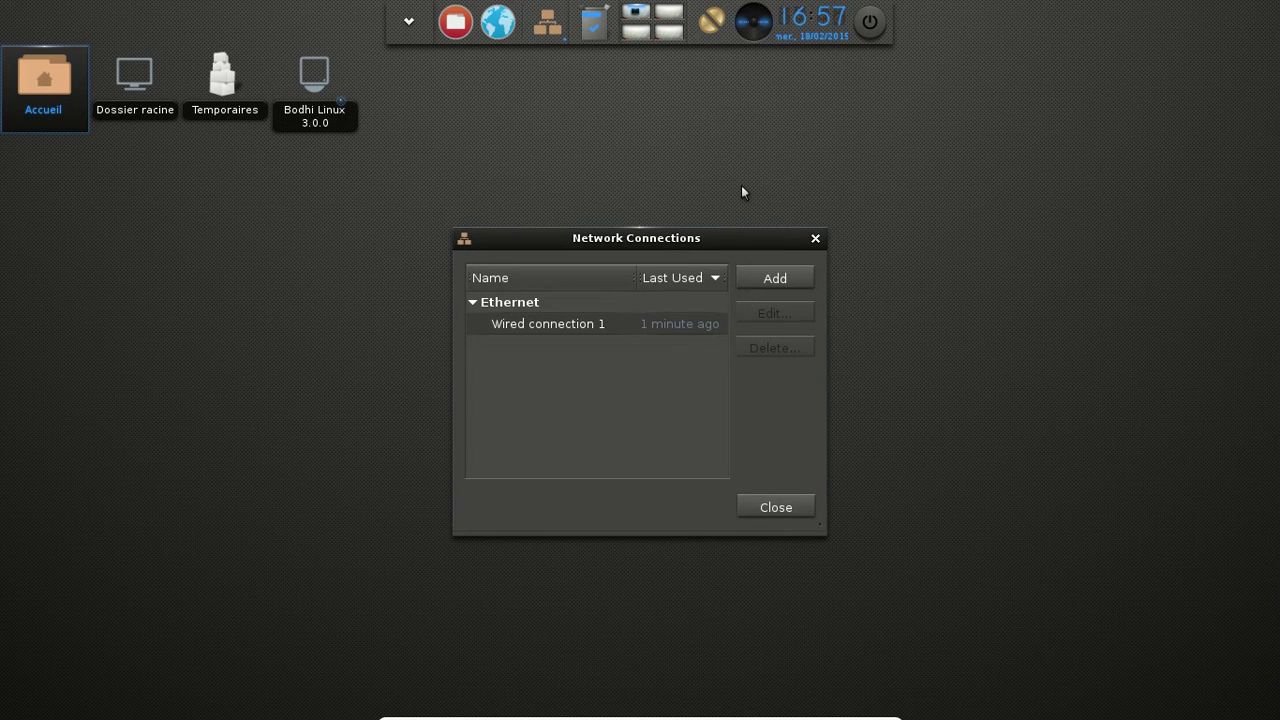
left_click(771, 508)
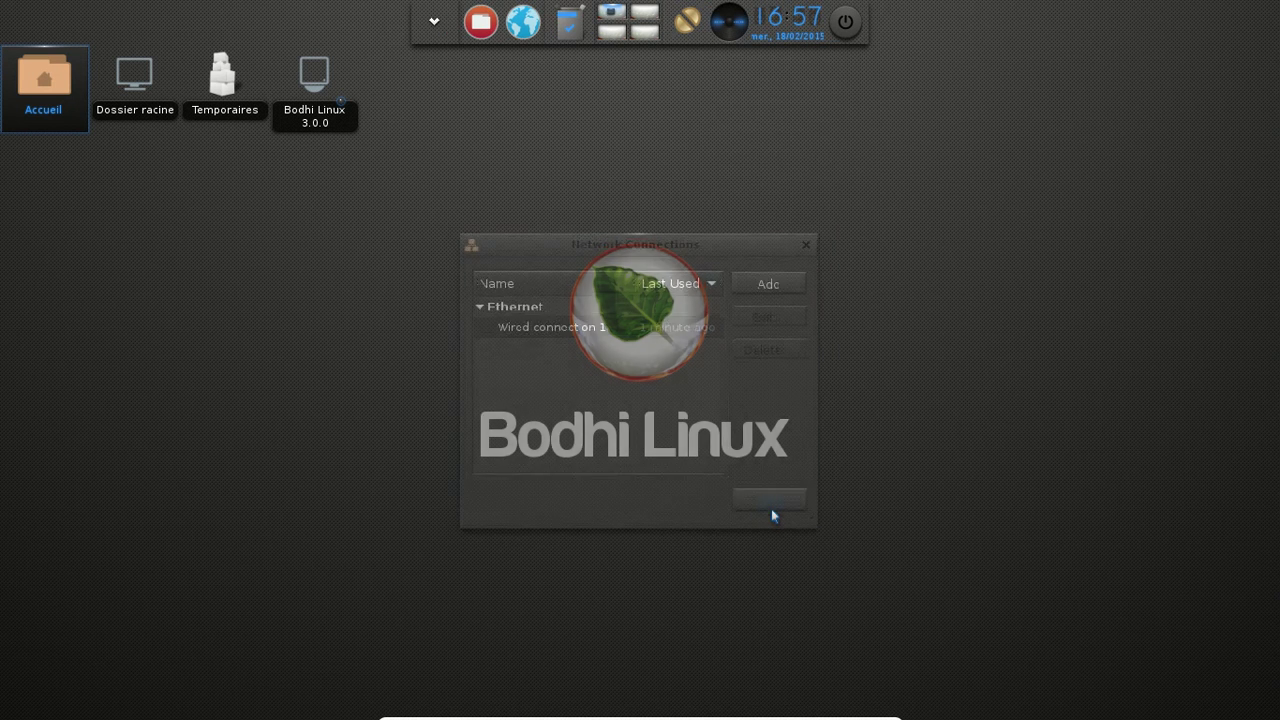
Try to use Synaptic from the Autre applications category, dismissing its privilege notice and quick introduction, and close it
left_click(436, 26)
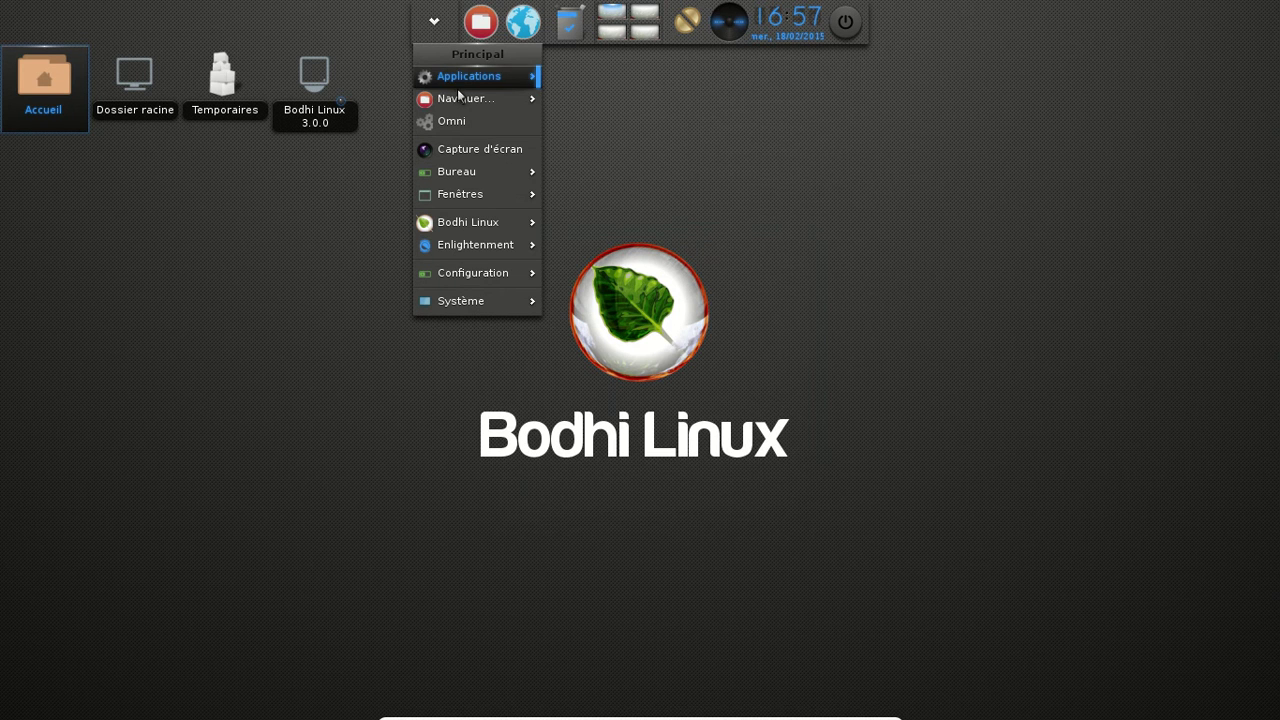
mouse_move(459, 94)
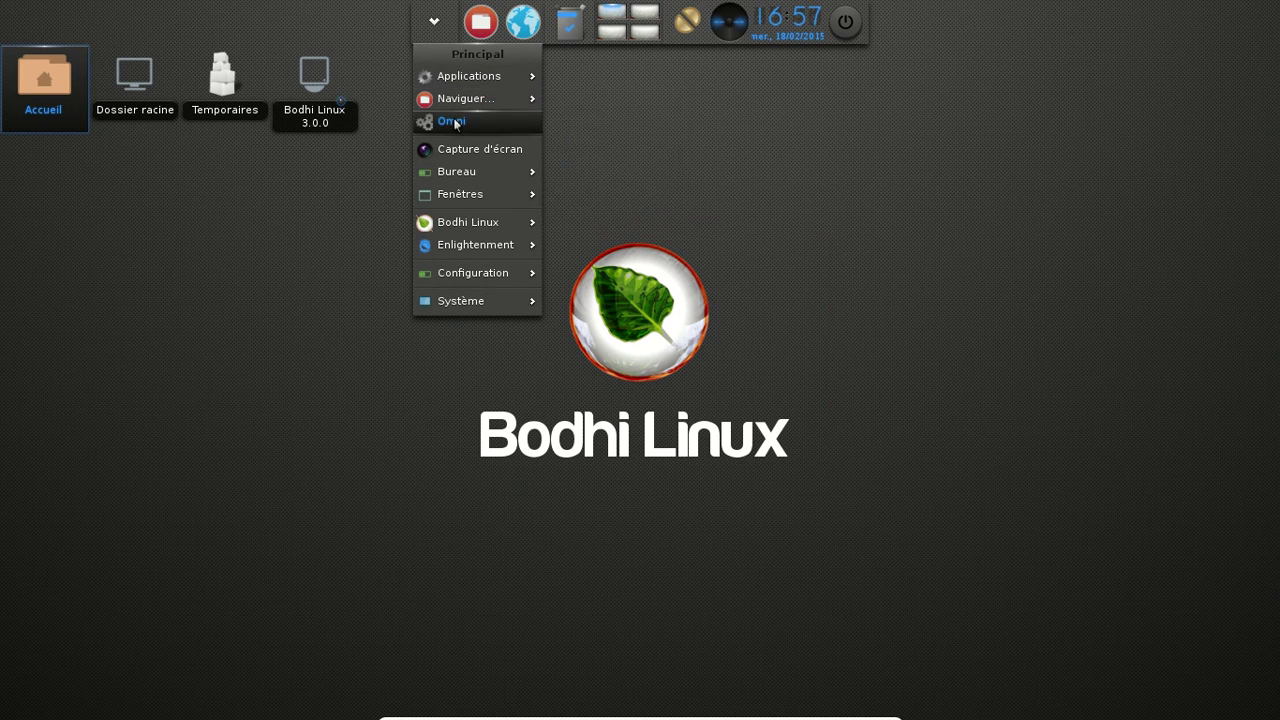
mouse_move(455, 192)
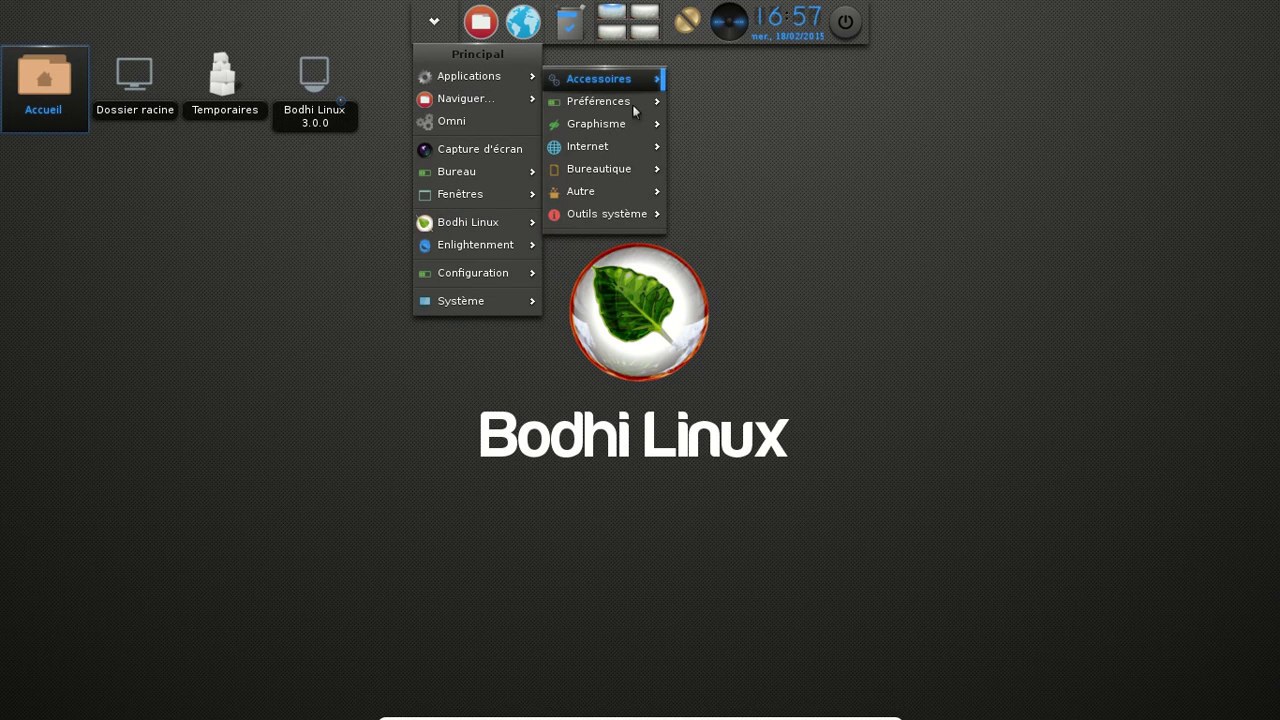
mouse_move(603, 218)
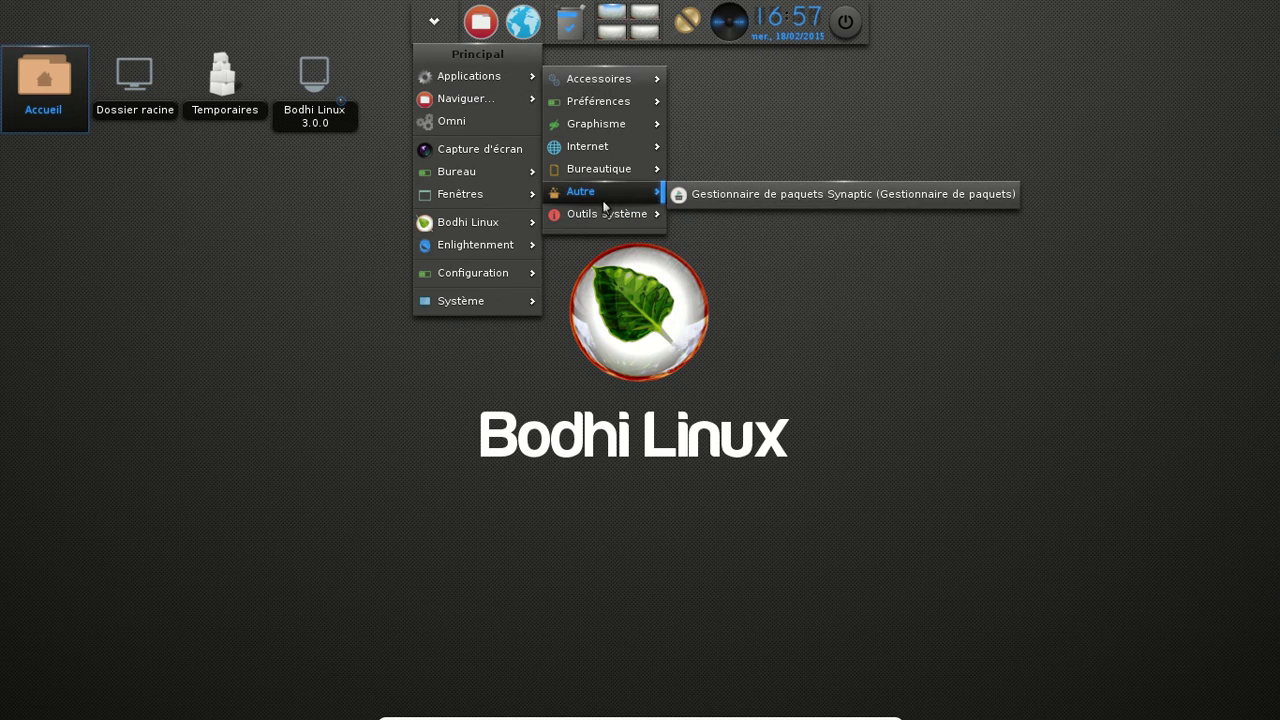
left_click(796, 204)
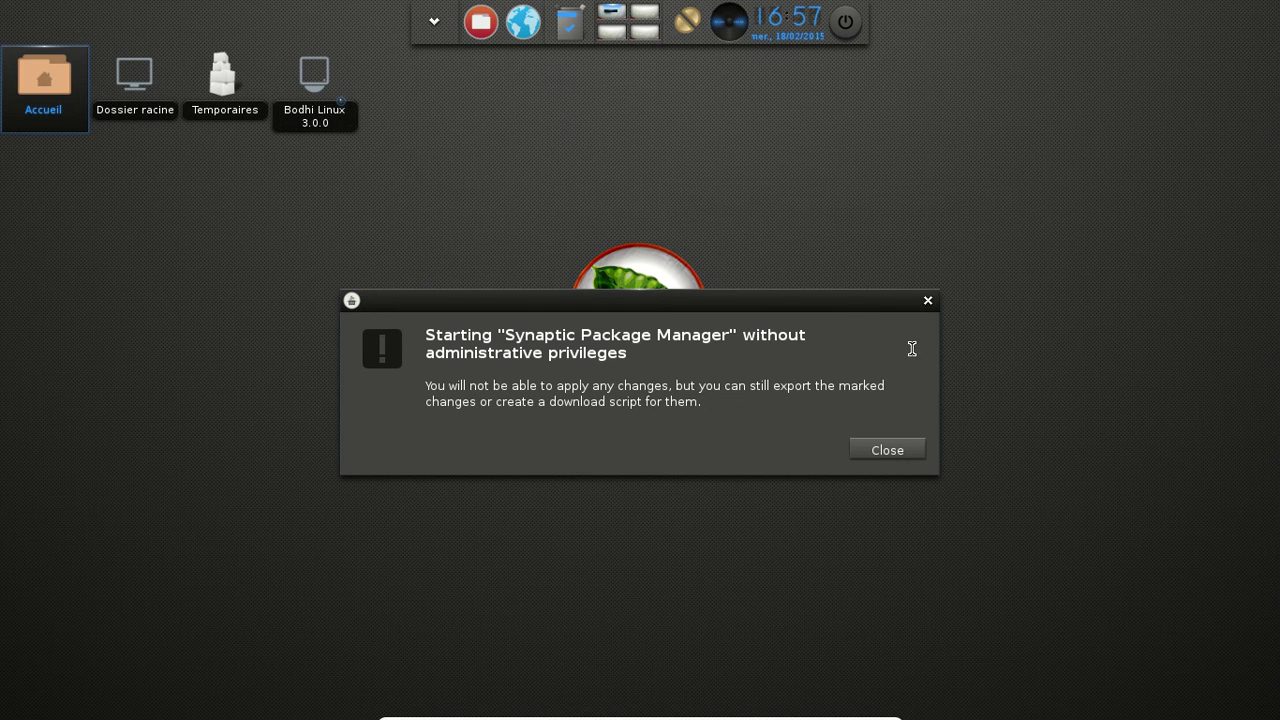
left_click(928, 301)
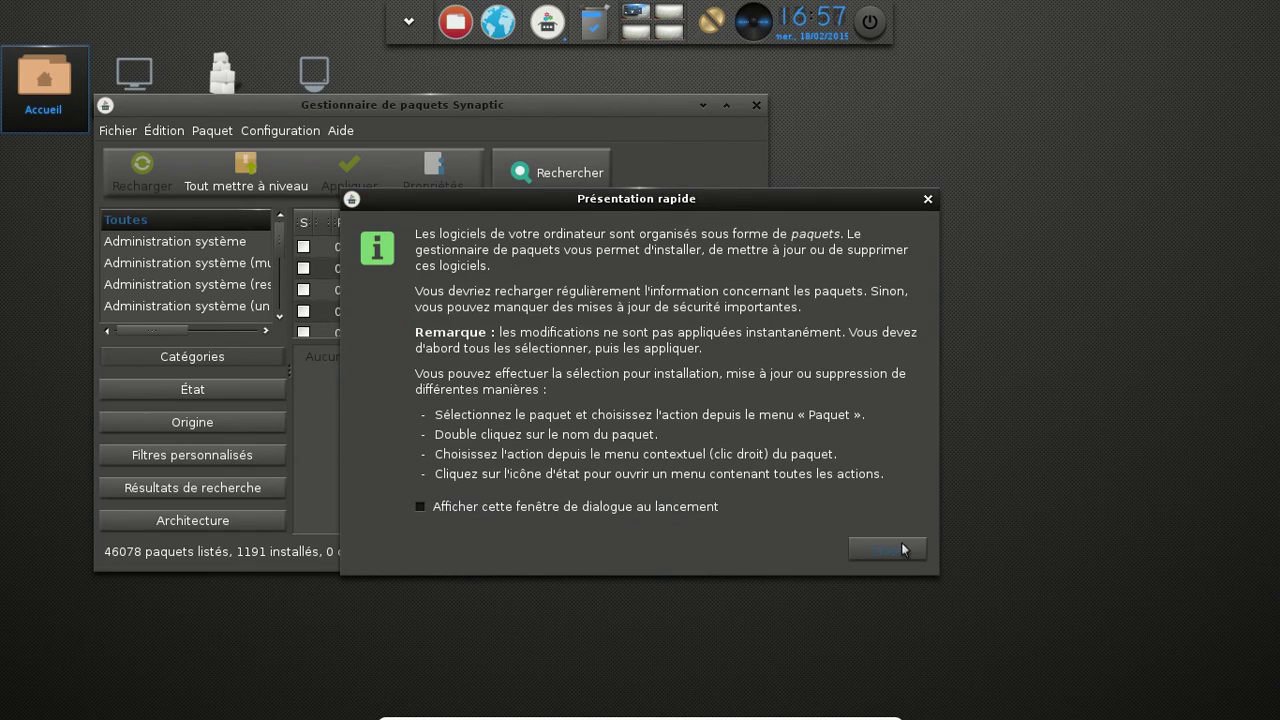
left_click(895, 550)
left_click(756, 105)
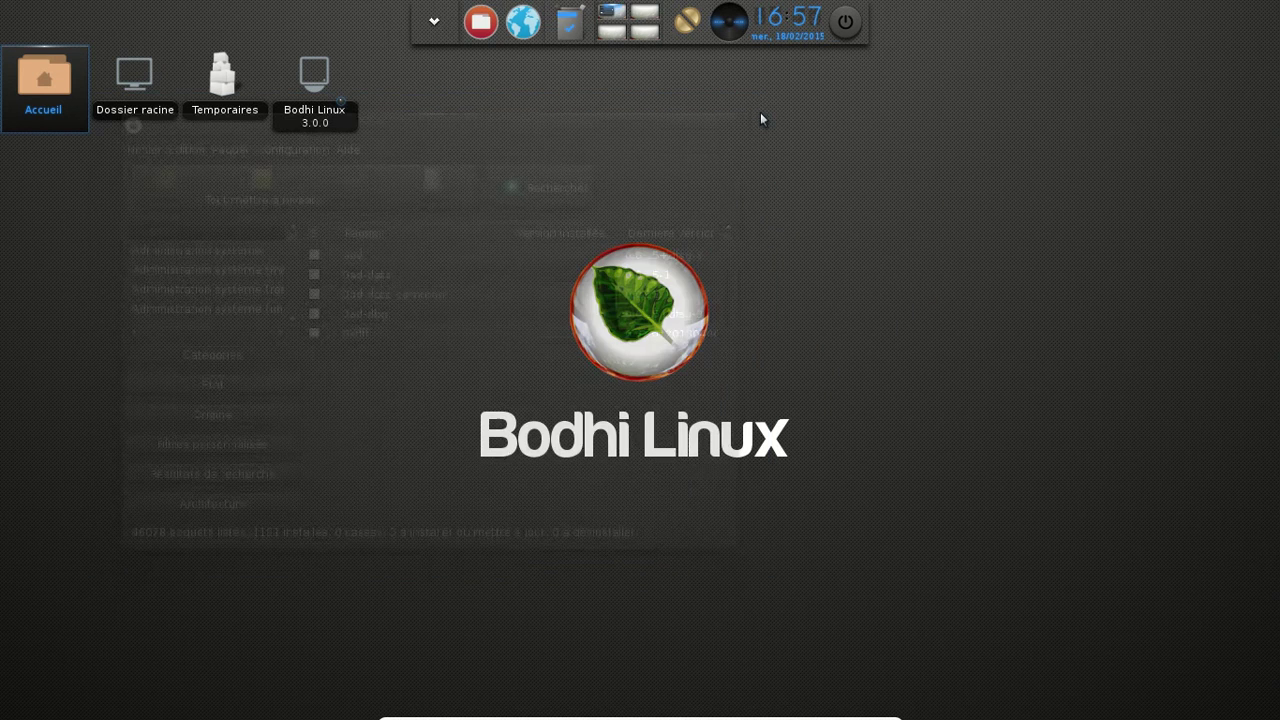
Reopen the Terminology terminal and start Synaptic with administrative rights using "sudo synaptic", entering the account password
left_click(432, 22)
left_click(486, 301)
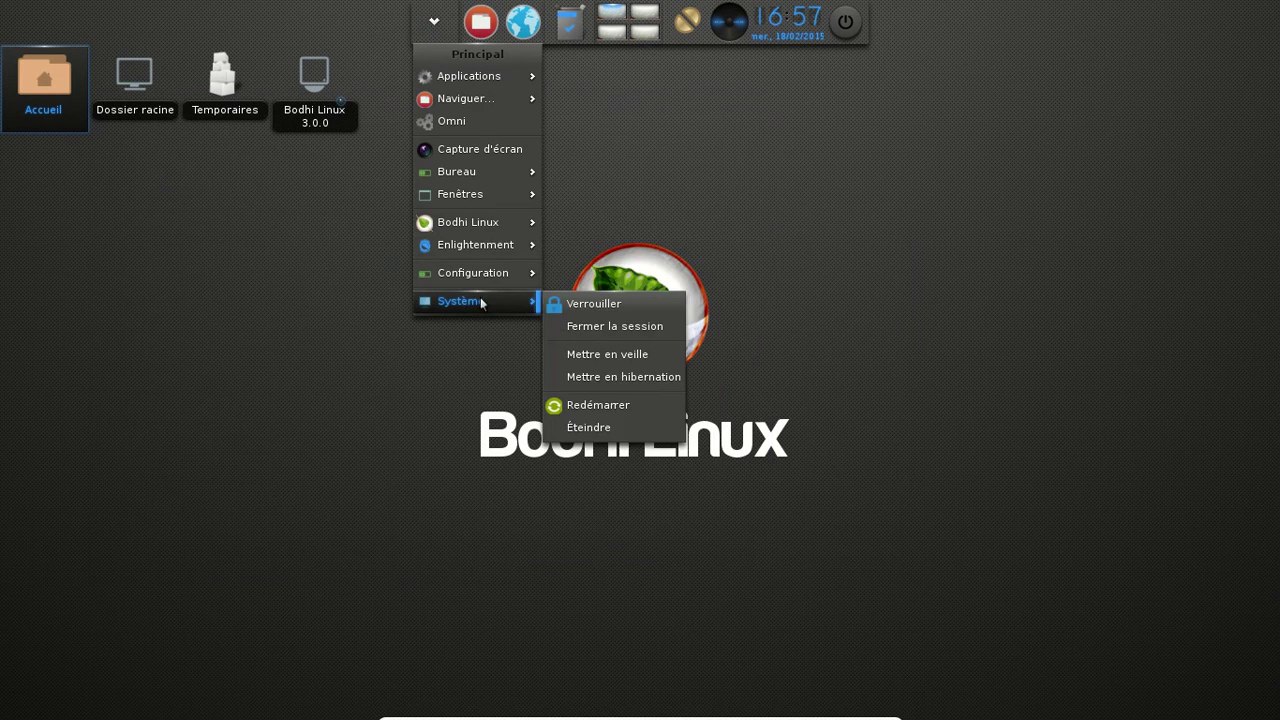
mouse_move(609, 212)
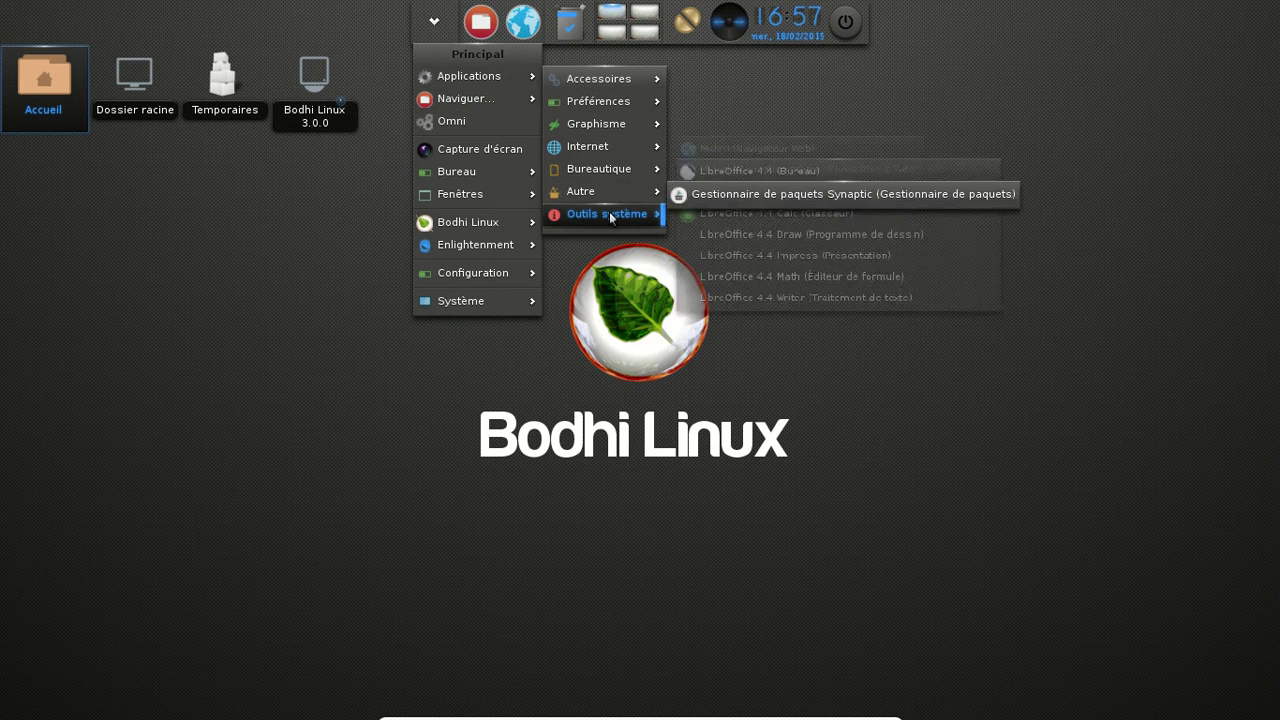
left_click(777, 328)
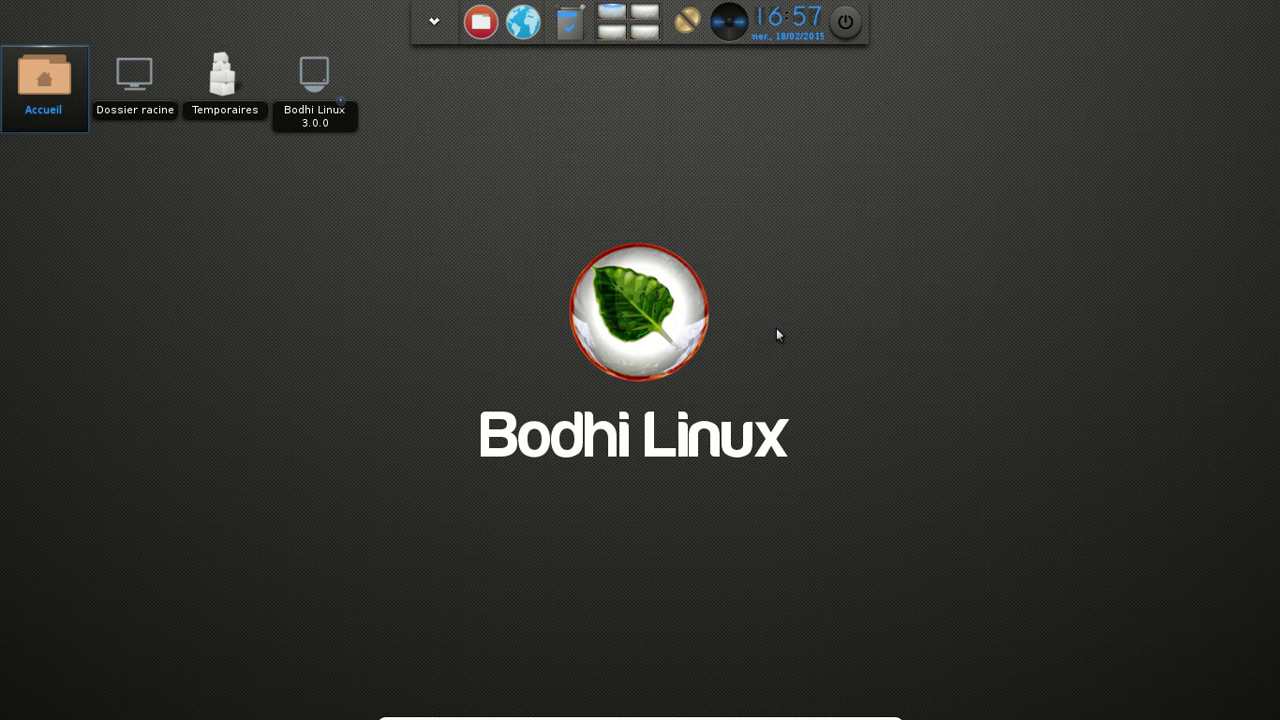
type("sudo sy")
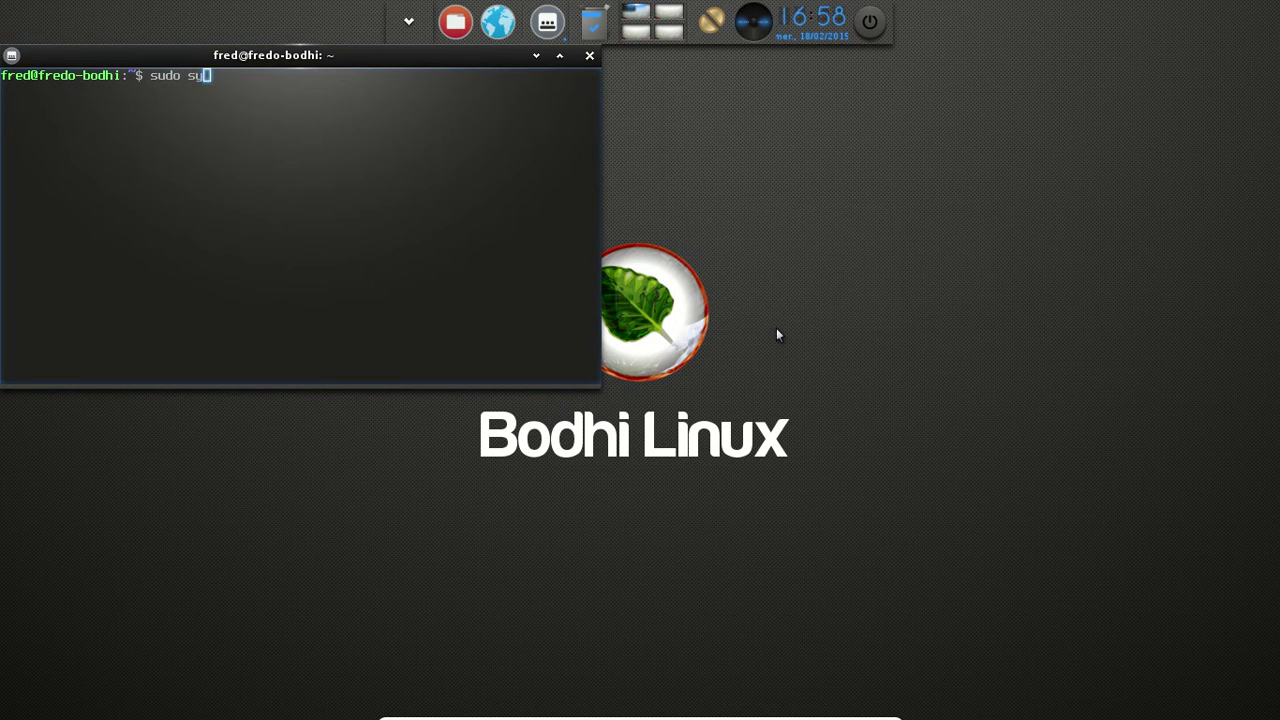
type("naptic &")
key("Return")
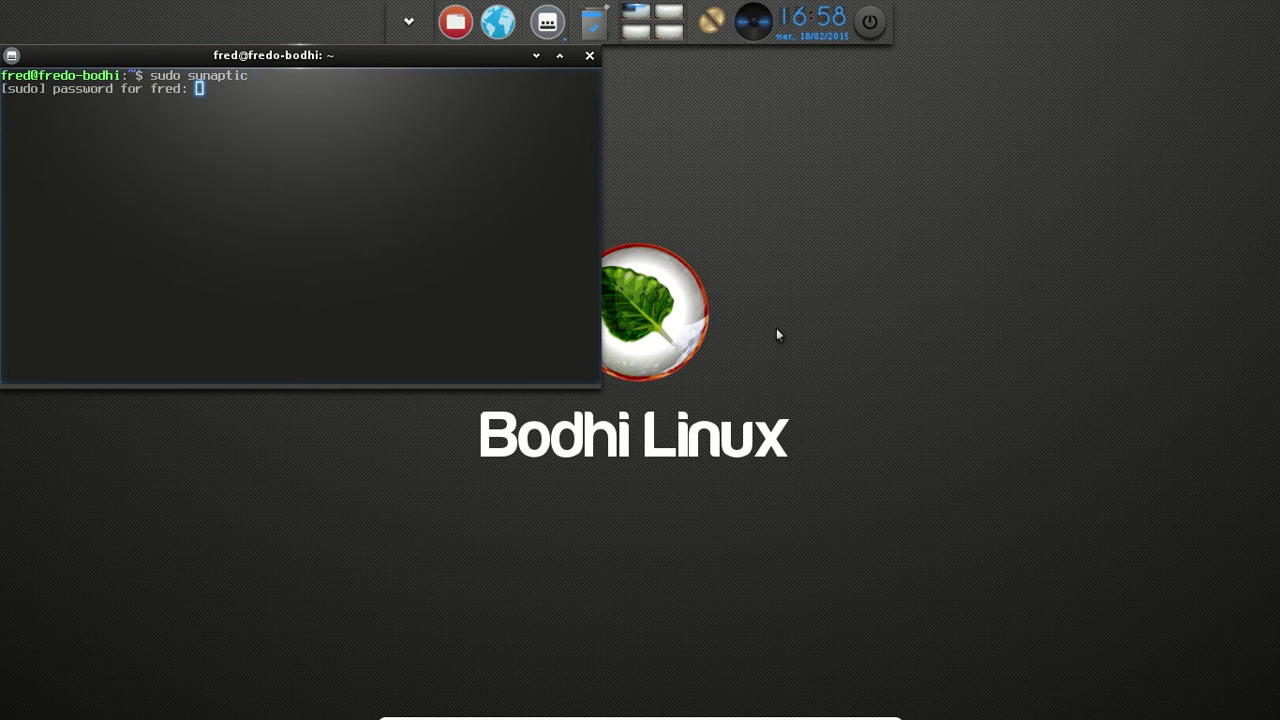
key("Return")
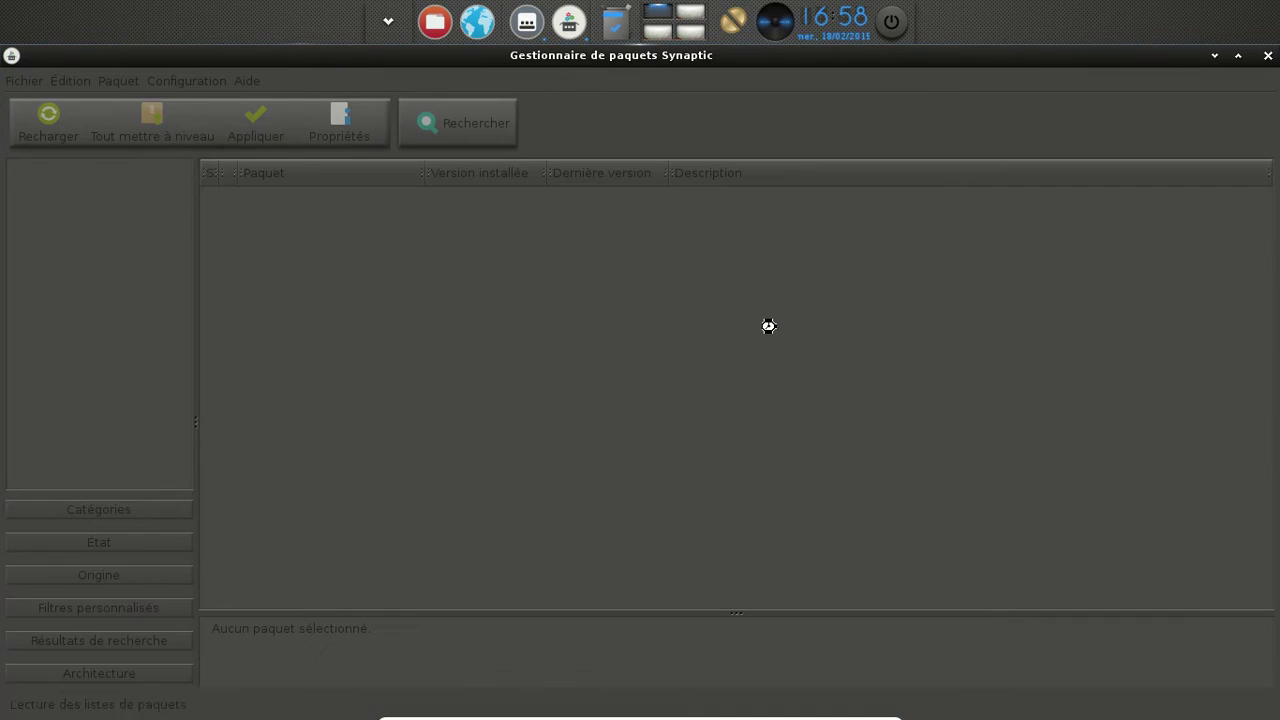
Minimize the Synaptic window and restore it
left_click(1215, 56)
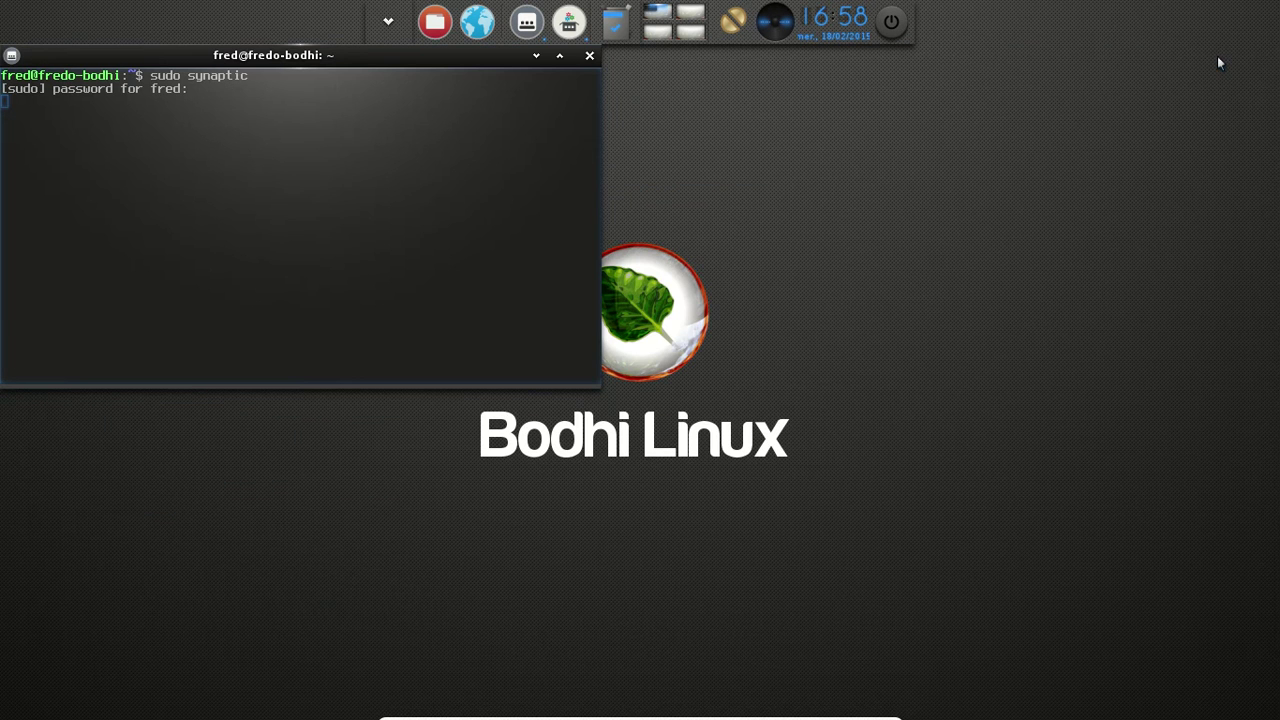
mouse_move(571, 33)
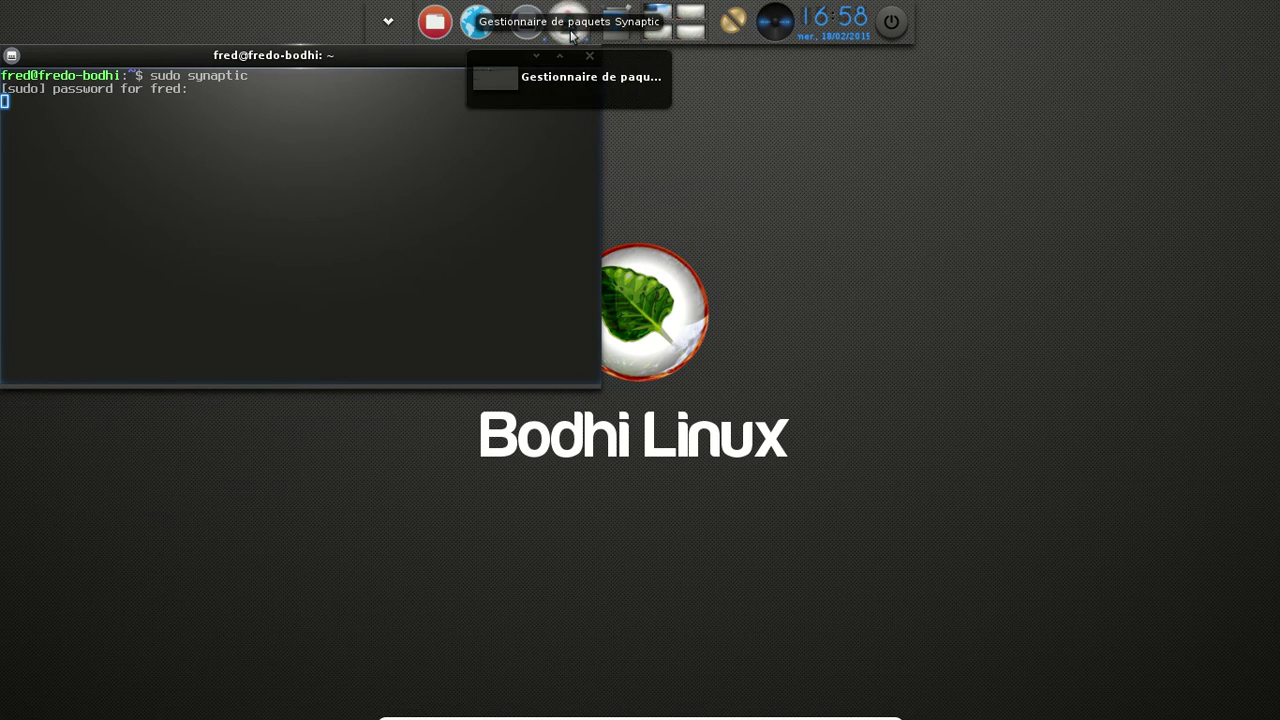
left_click(571, 33)
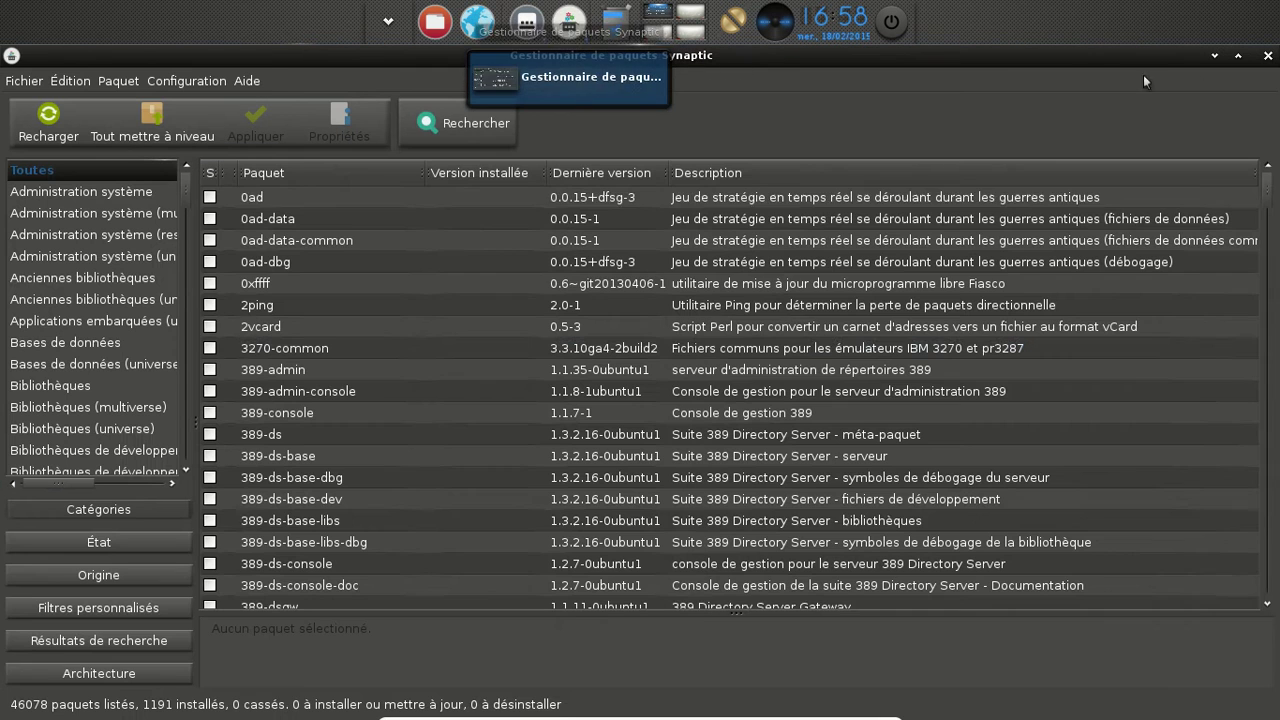
Search Synaptic's package names and descriptions for "libreoffice"
left_click(481, 131)
type("lif")
type("ibreoffice")
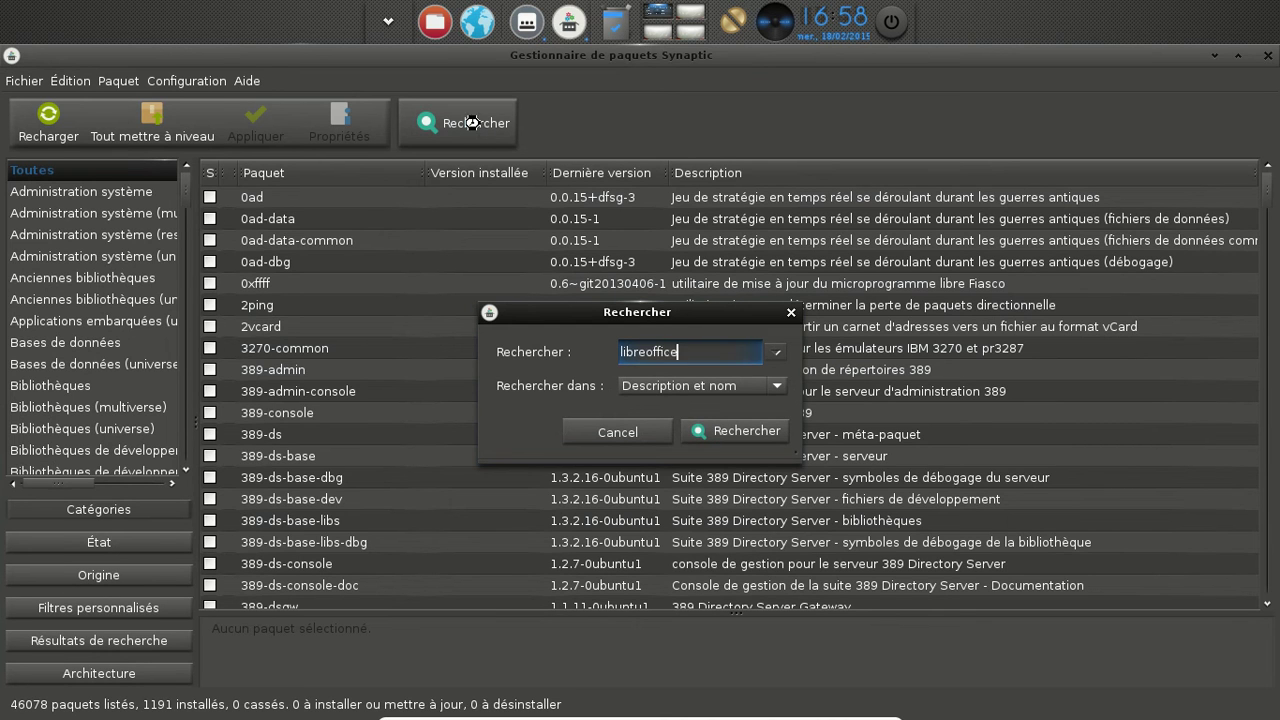
key("Return")
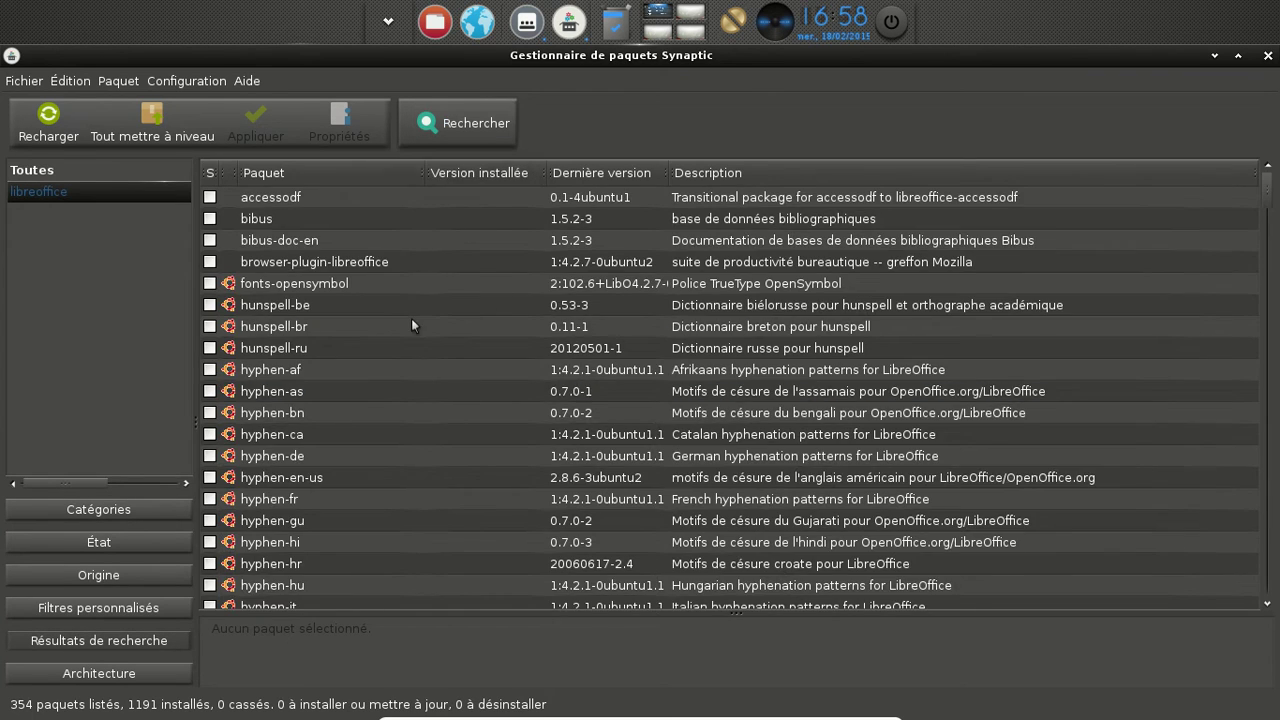
Examine the LibreOffice search results, comparing the installed and latest versions of the modules and language packages
scroll(411, 318, "down", 5)
scroll(411, 318, "down", 20)
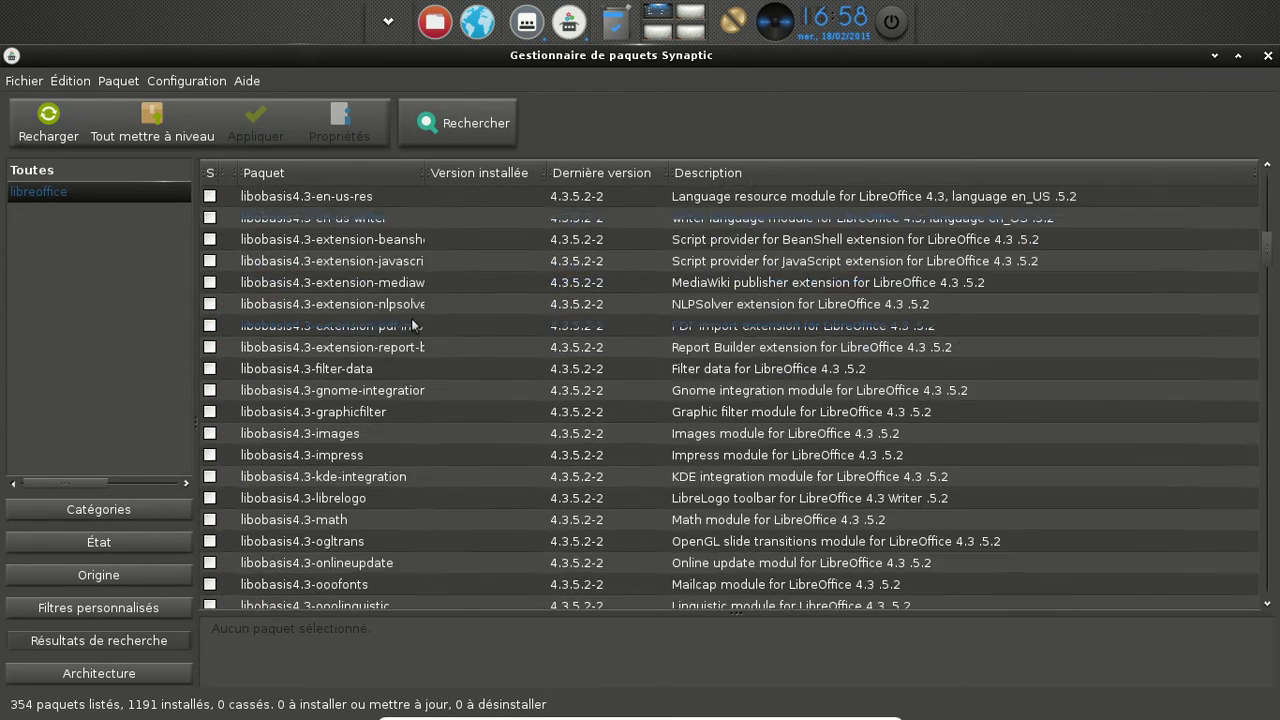
scroll(411, 318, "down", 8)
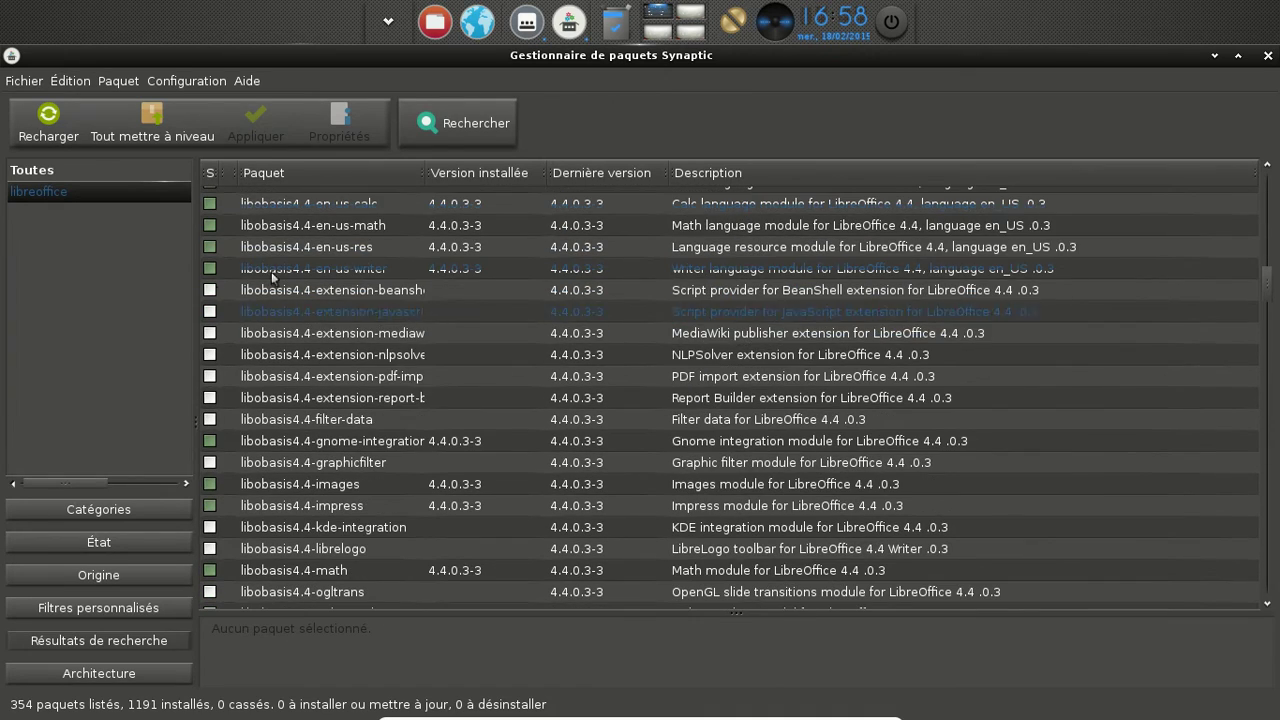
scroll(410, 244, "down", 6)
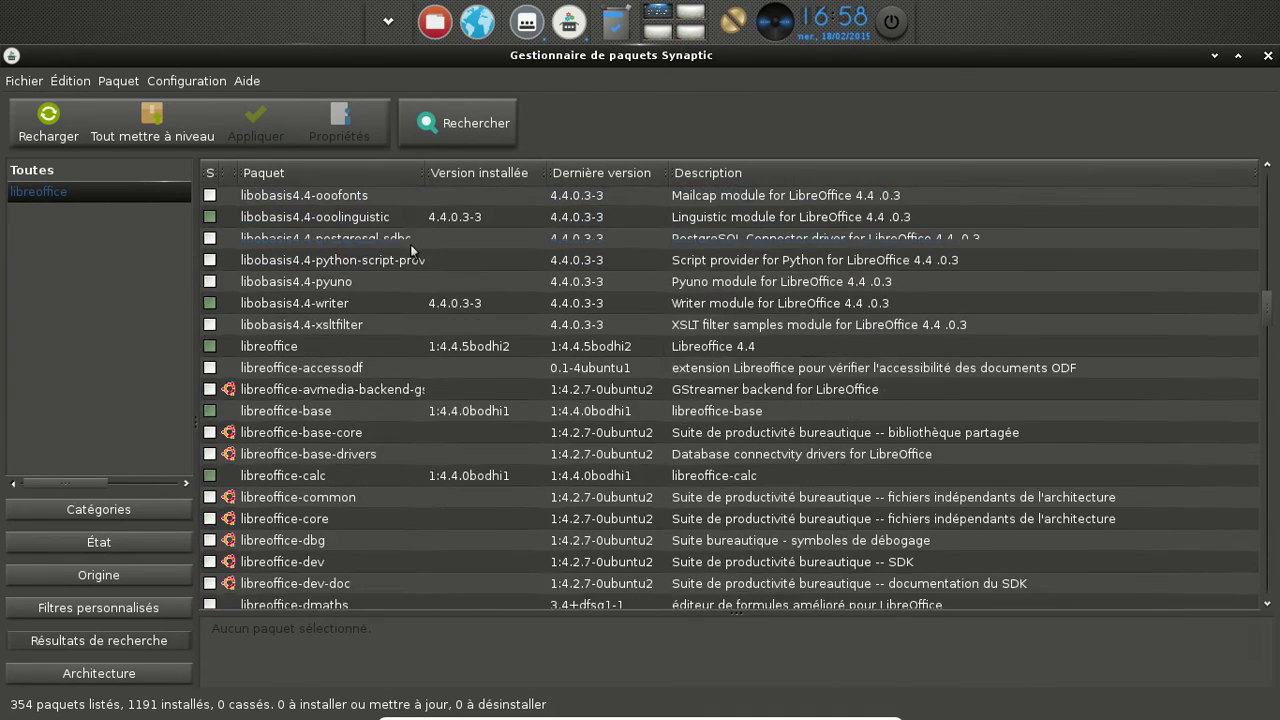
scroll(410, 244, "up", 4)
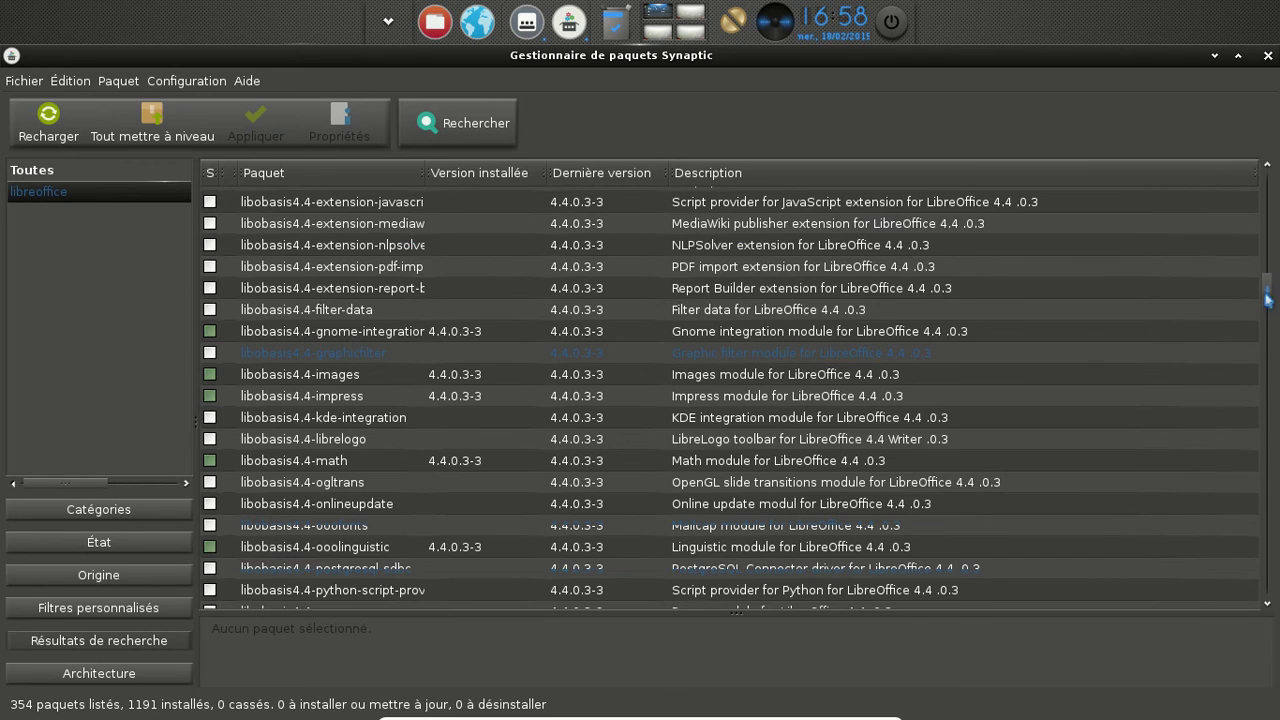
scroll(1268, 347, "down", 1)
scroll(1268, 347, "down", 6)
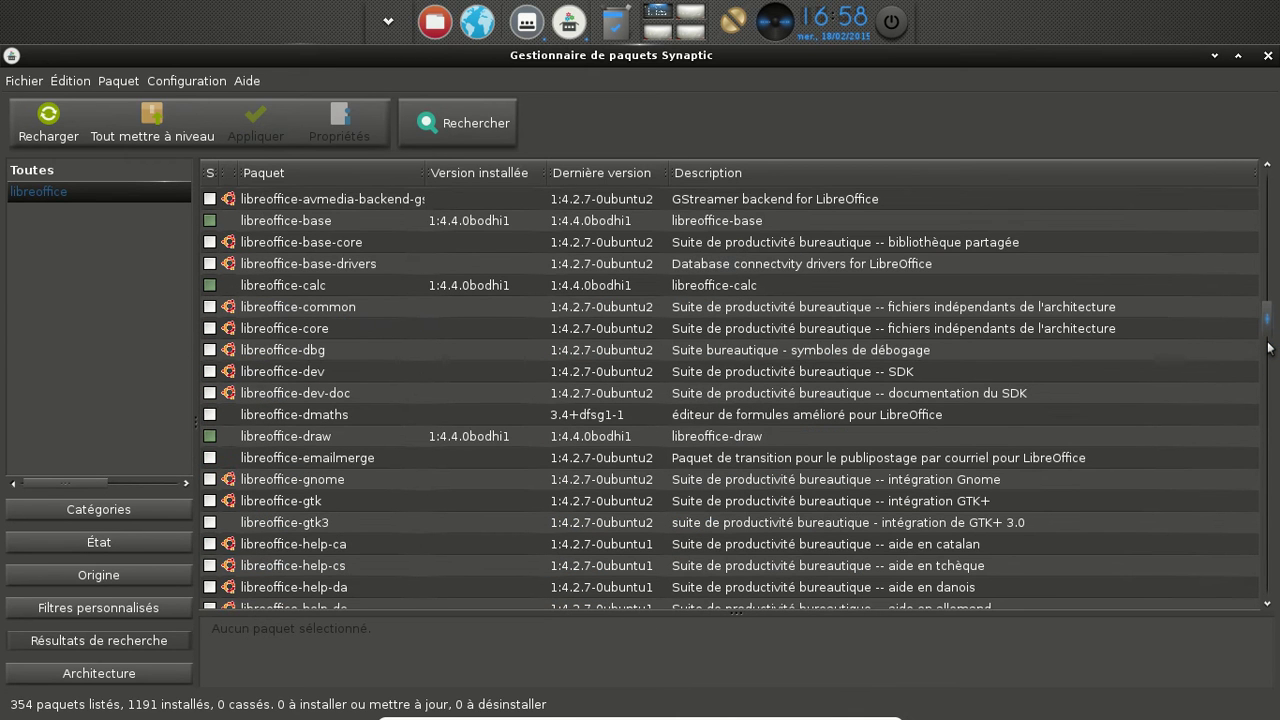
scroll(1268, 344, "down", 1)
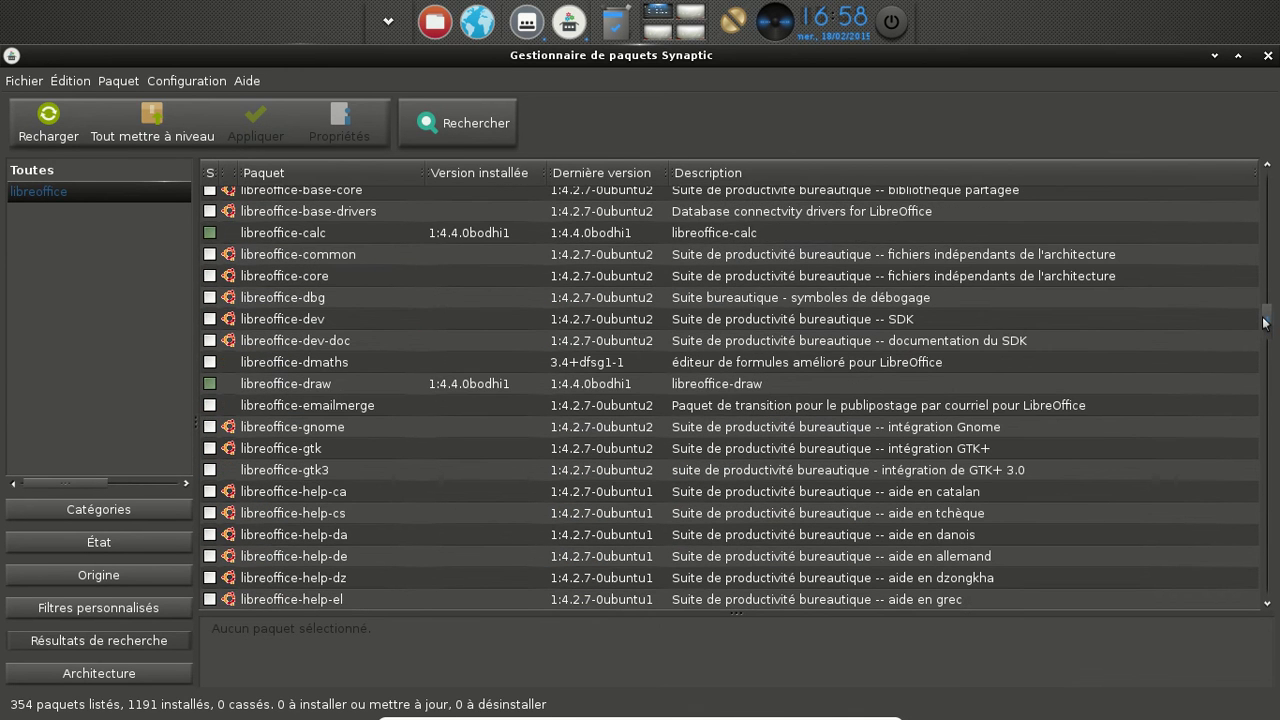
Search Synaptic's package names and descriptions for "libreoffice fr"
left_click(457, 123)
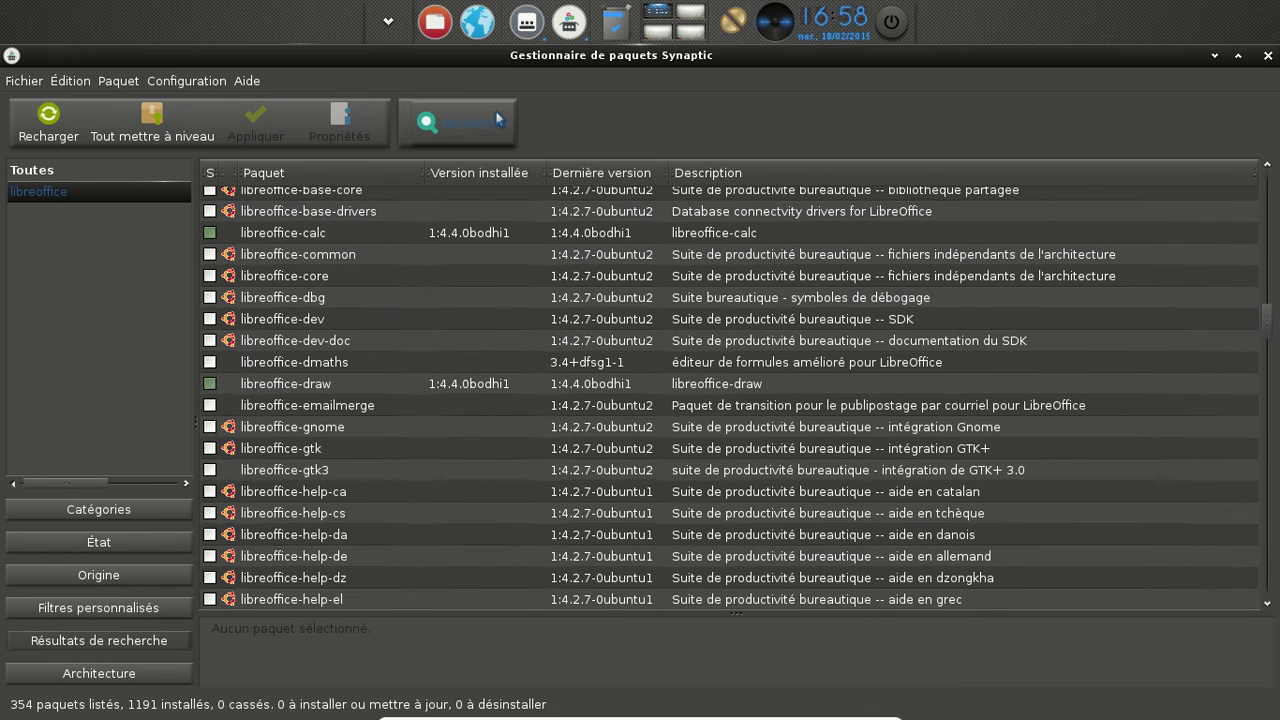
left_click(705, 346)
type("fr")
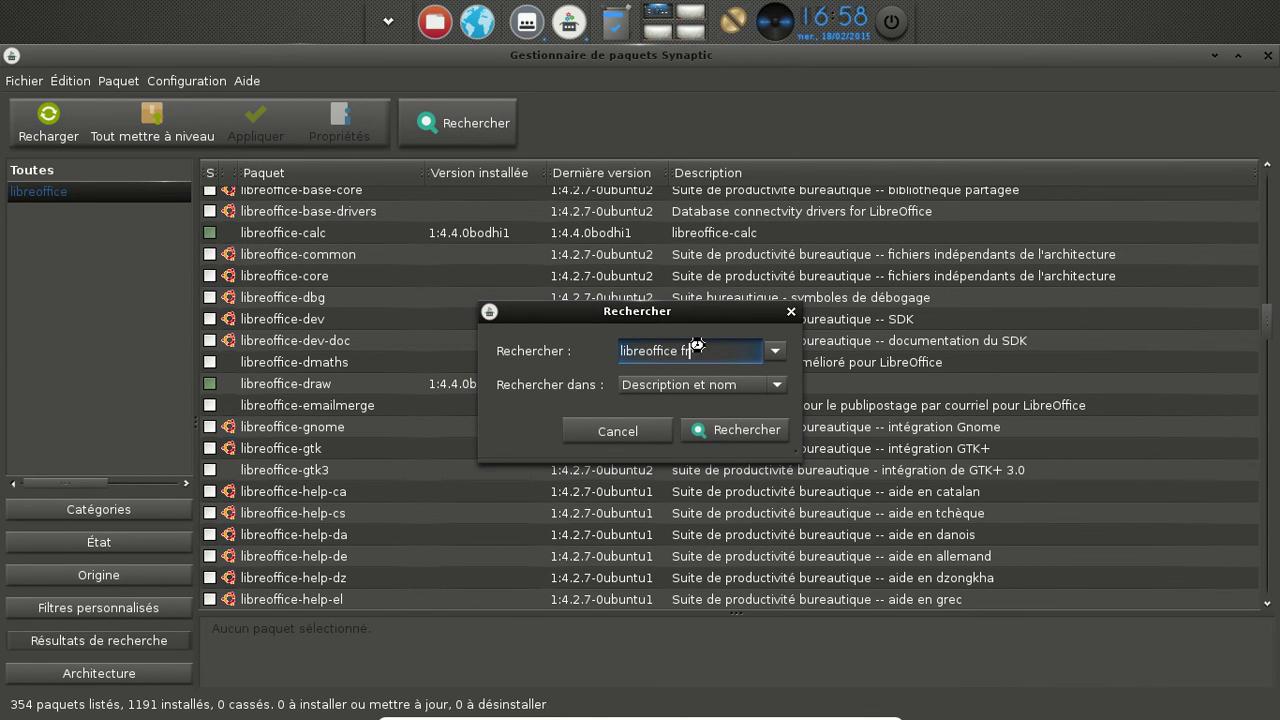
key("Return")
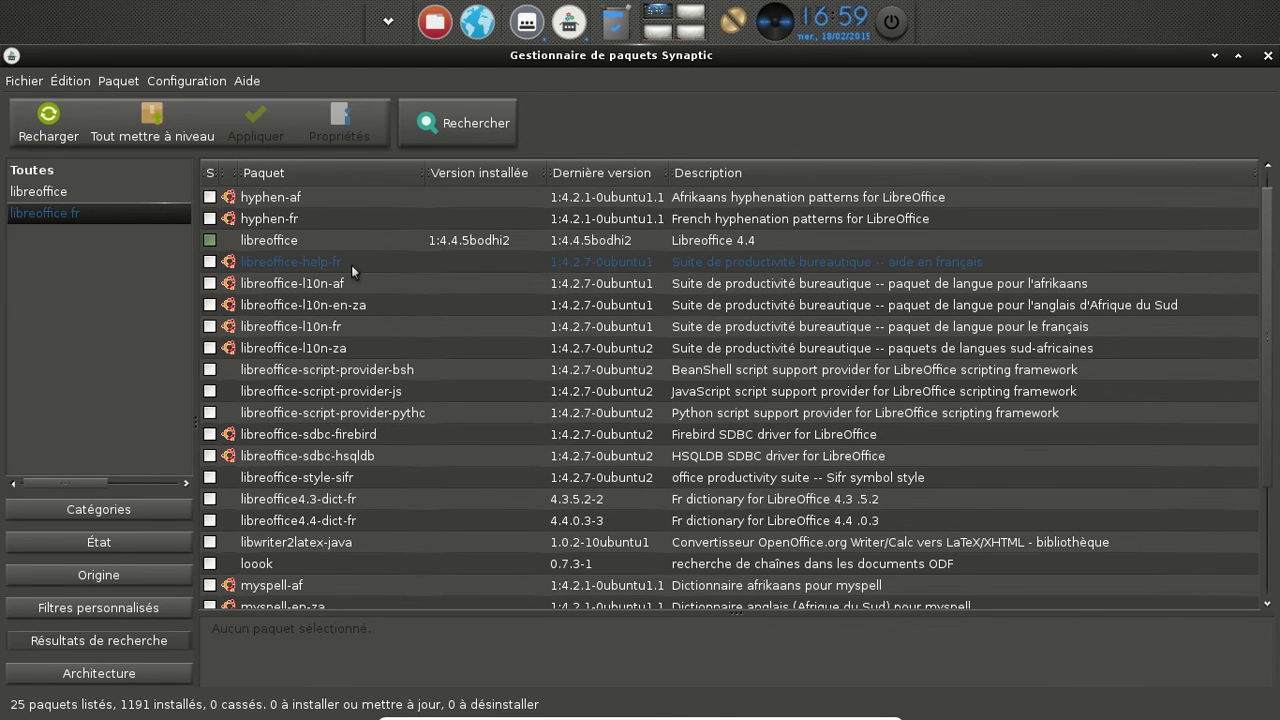
Look through the "libreoffice fr" results and select libreoffice4.4-dict-fr to view its description
scroll(351, 265, "down", 2)
scroll(351, 265, "up", 2)
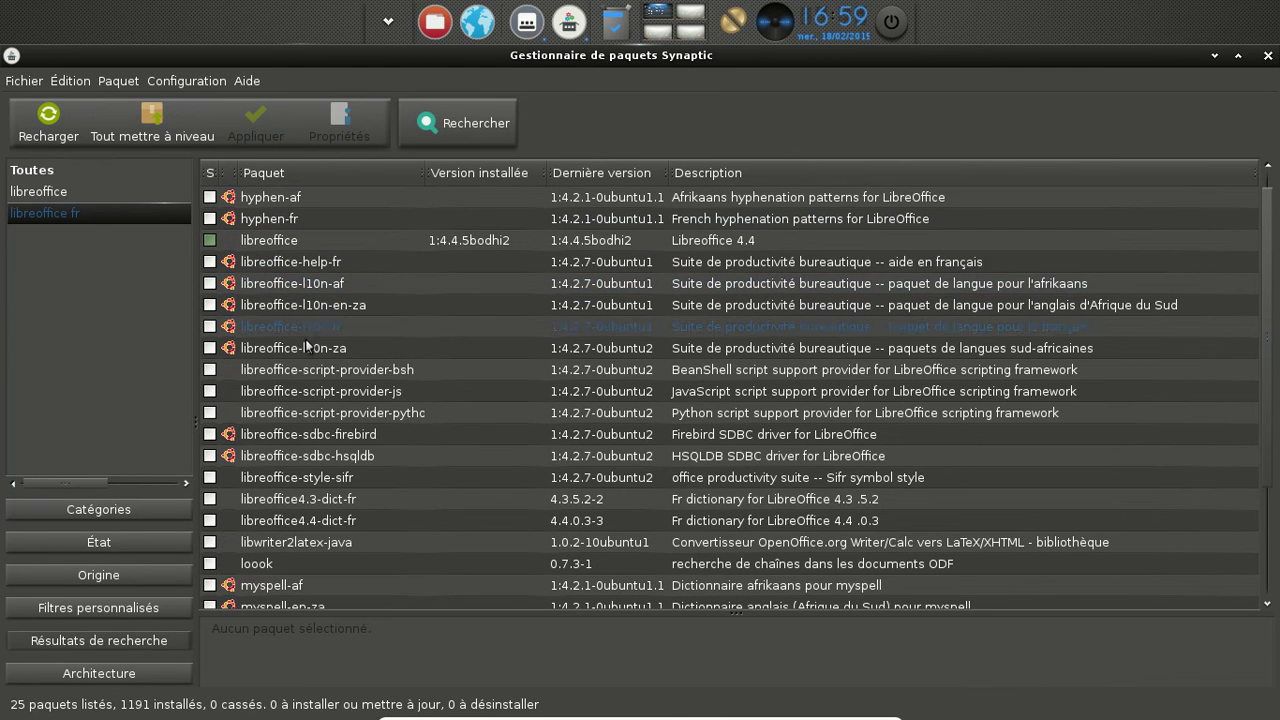
scroll(454, 435, "down", 3)
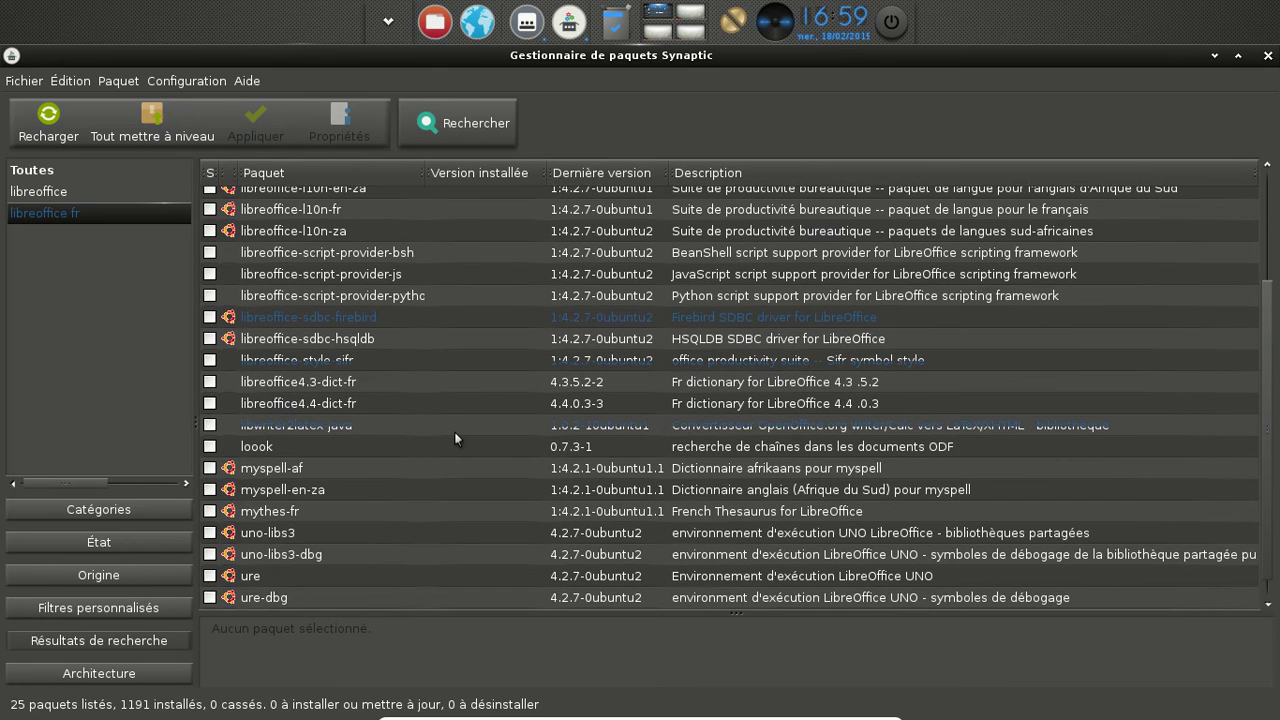
scroll(454, 431, "up", 3)
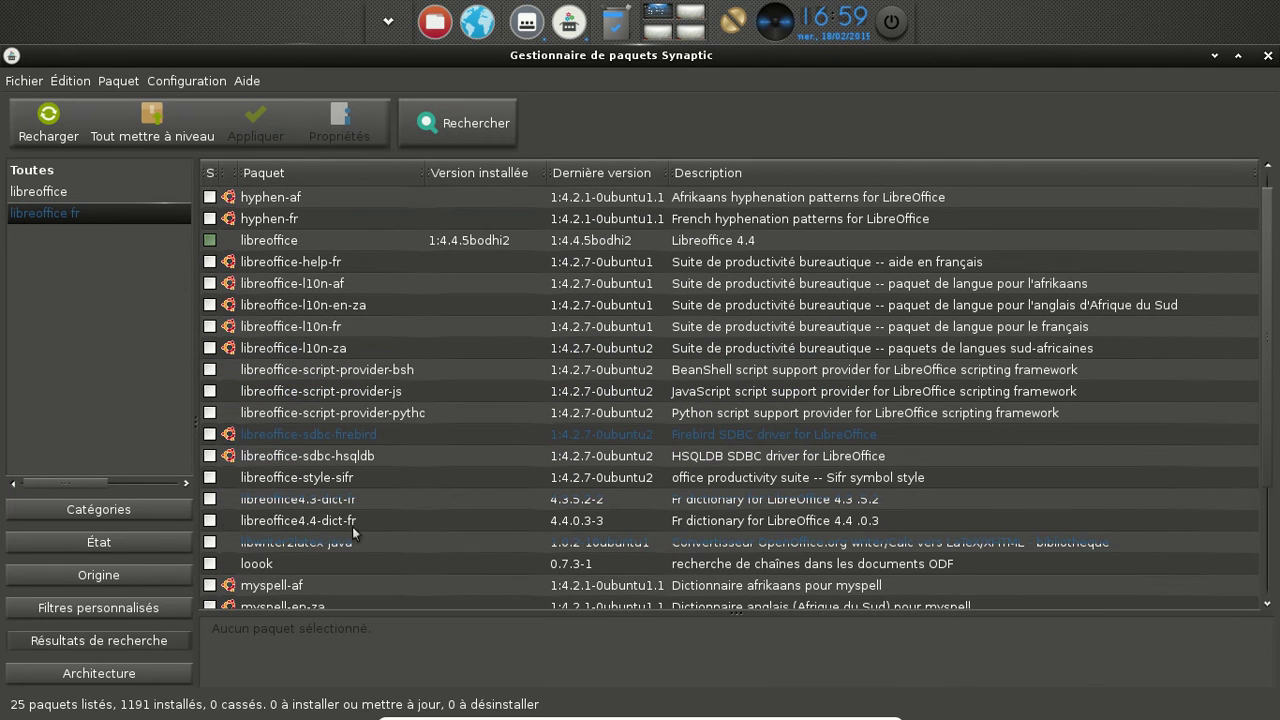
left_click(304, 517)
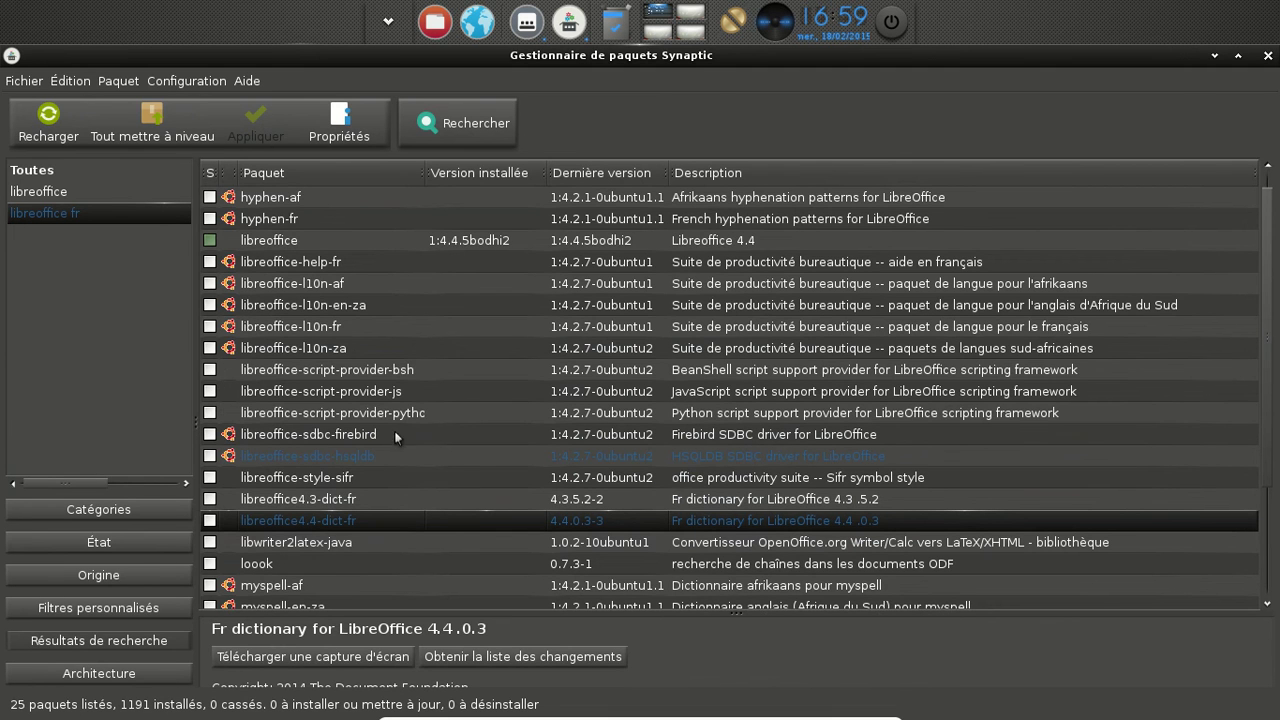
Return to the "libreoffice" search results and examine the 4.4 modules, help packages and language packages with their versions
left_click(110, 191)
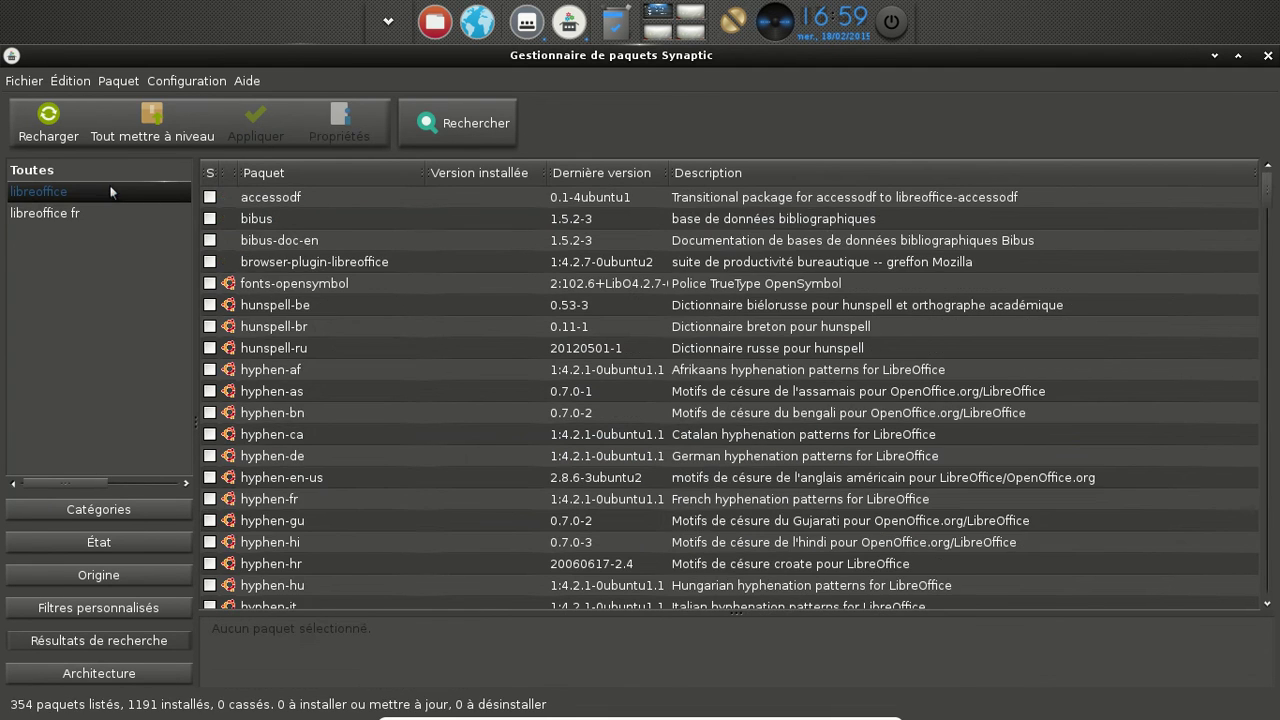
scroll(519, 264, "down", 5)
scroll(519, 262, "down", 7)
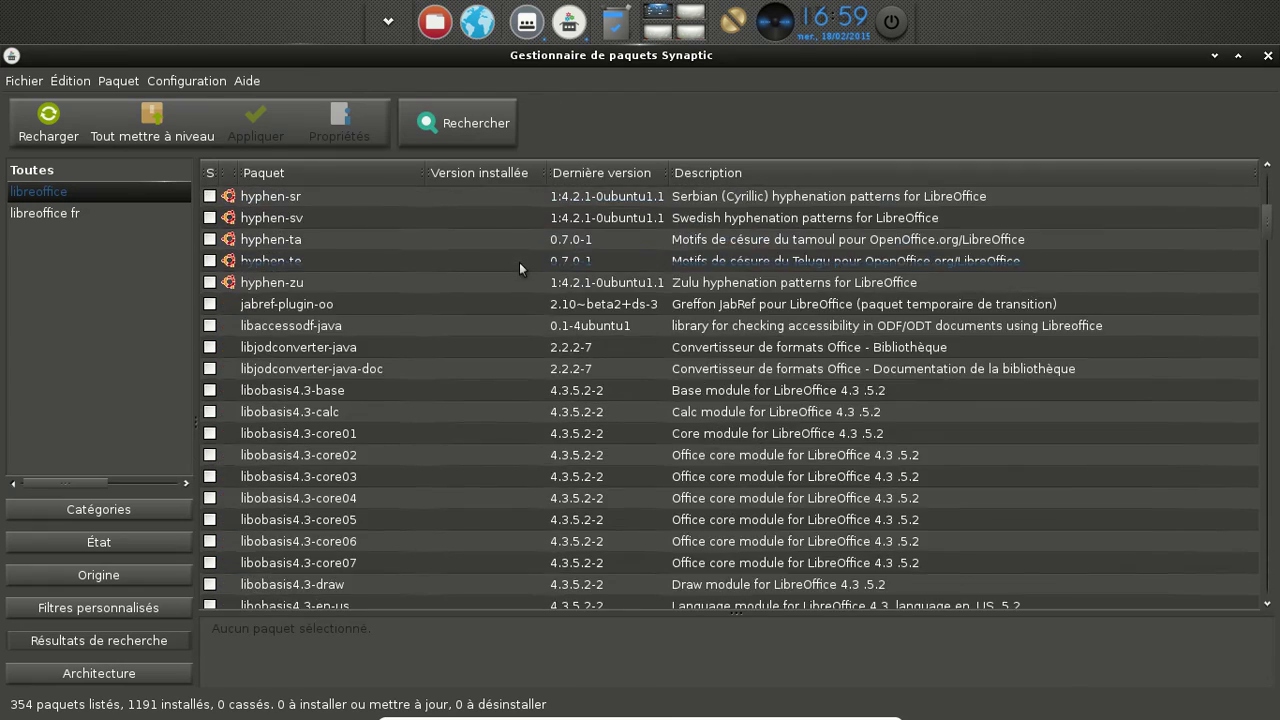
scroll(519, 262, "down", 10)
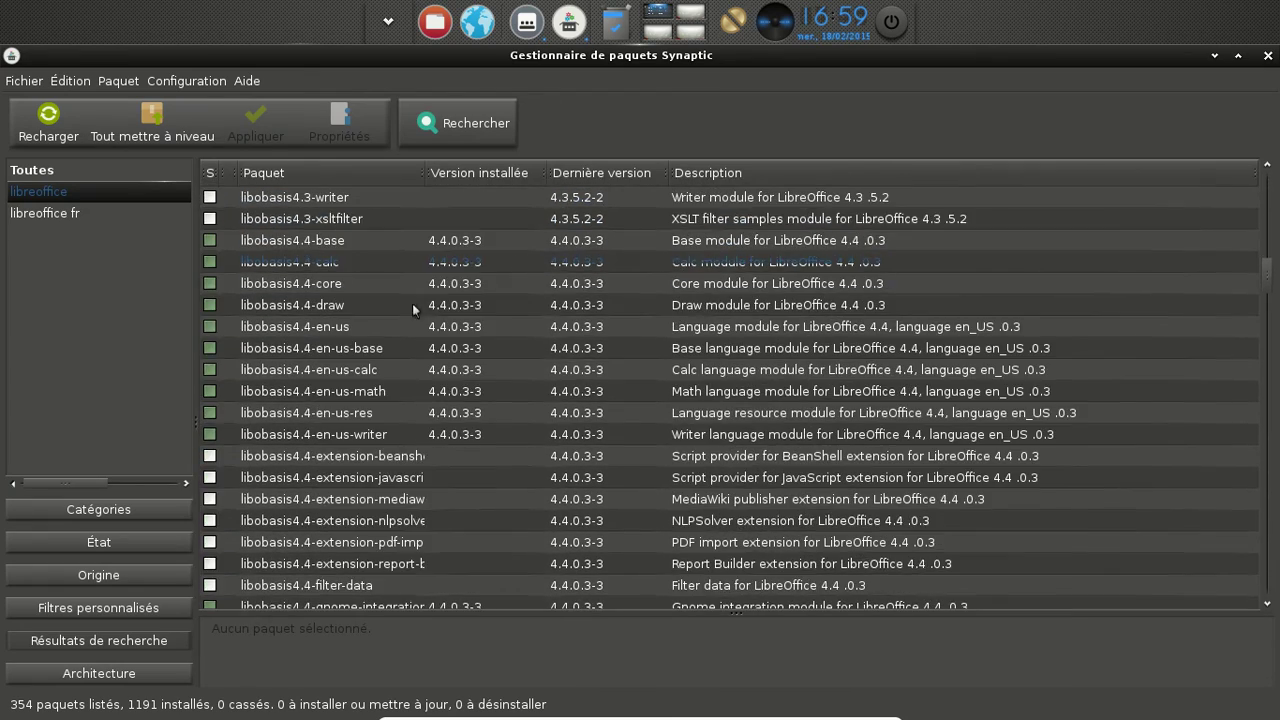
scroll(381, 467, "down", 6)
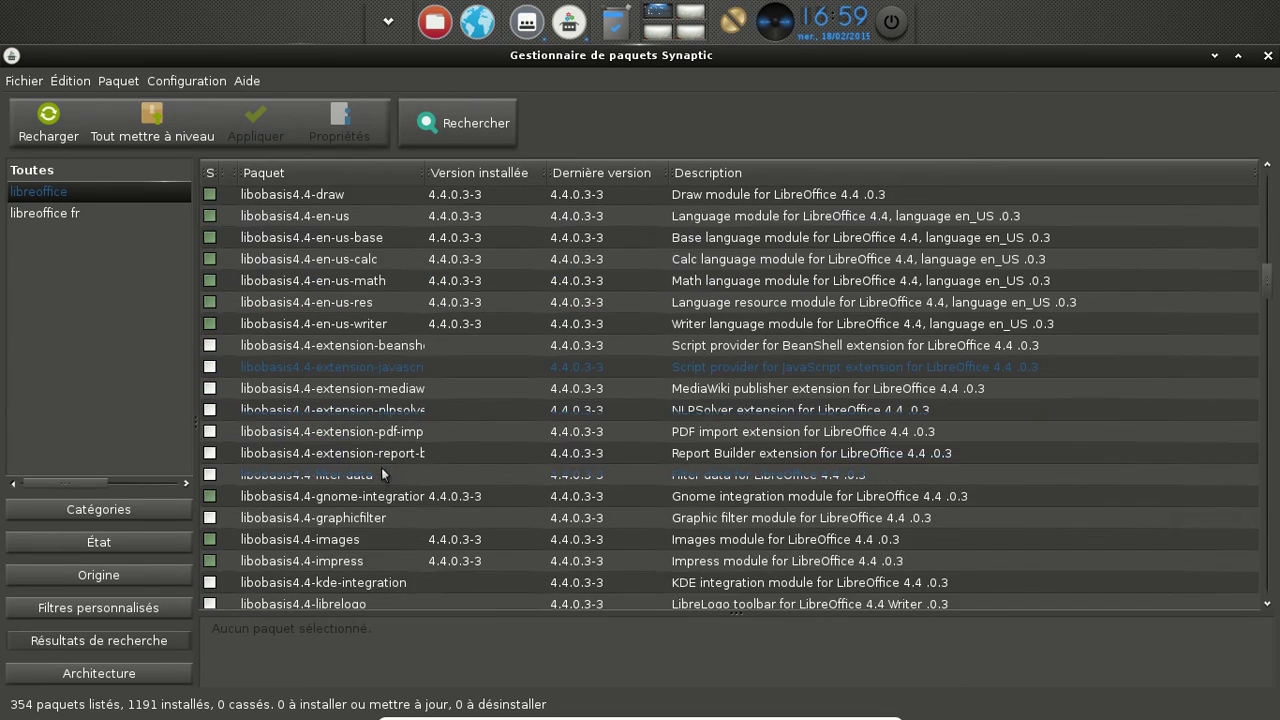
scroll(381, 467, "down", 12)
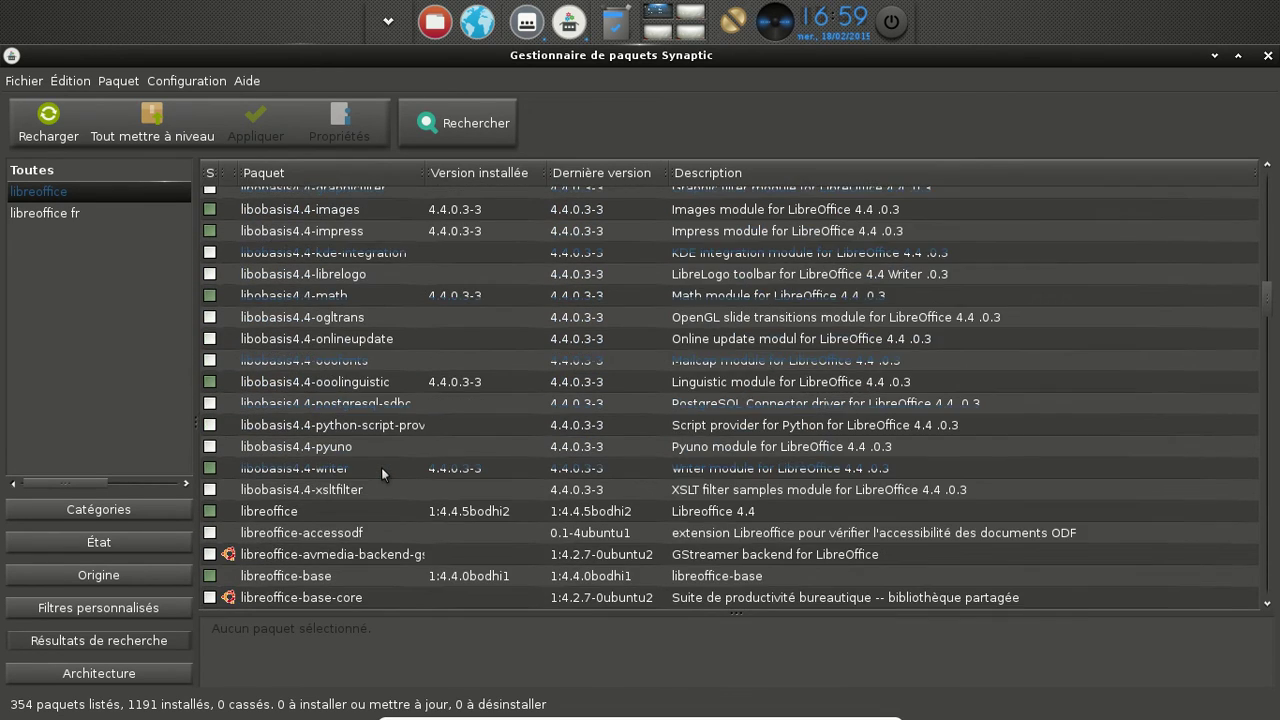
scroll(381, 467, "down", 8)
scroll(381, 467, "down", 8)
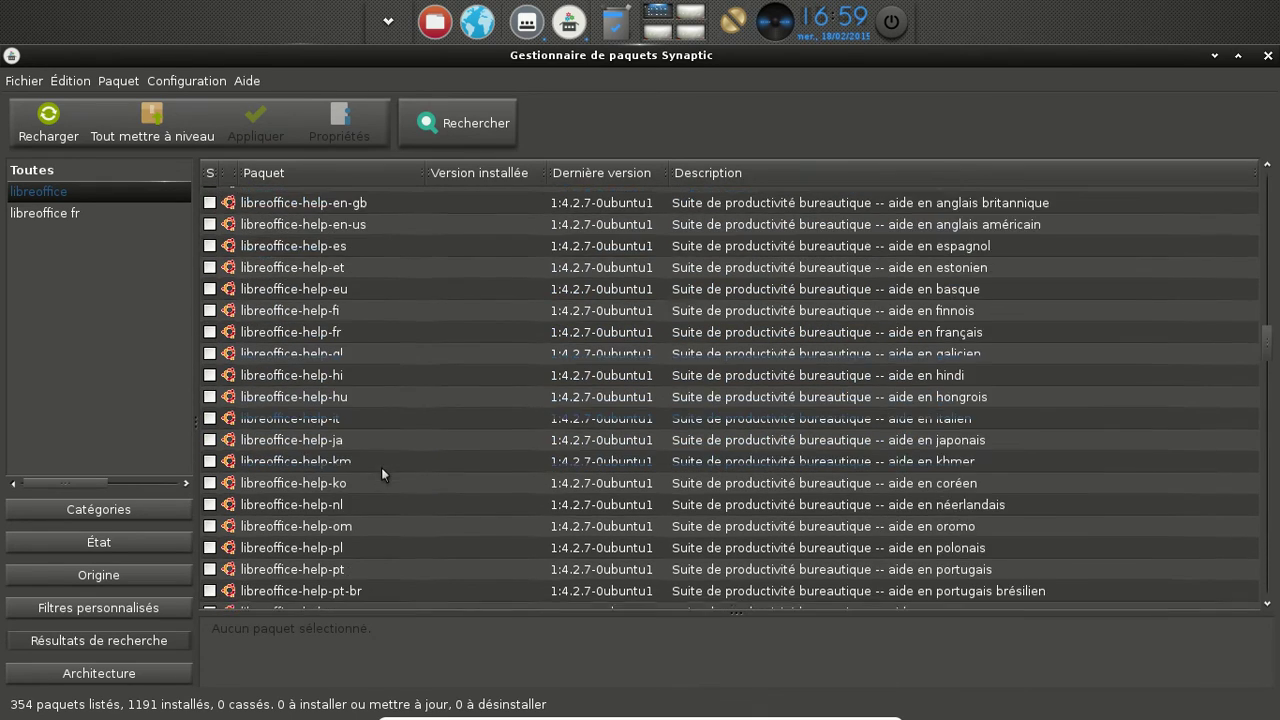
scroll(381, 467, "down", 8)
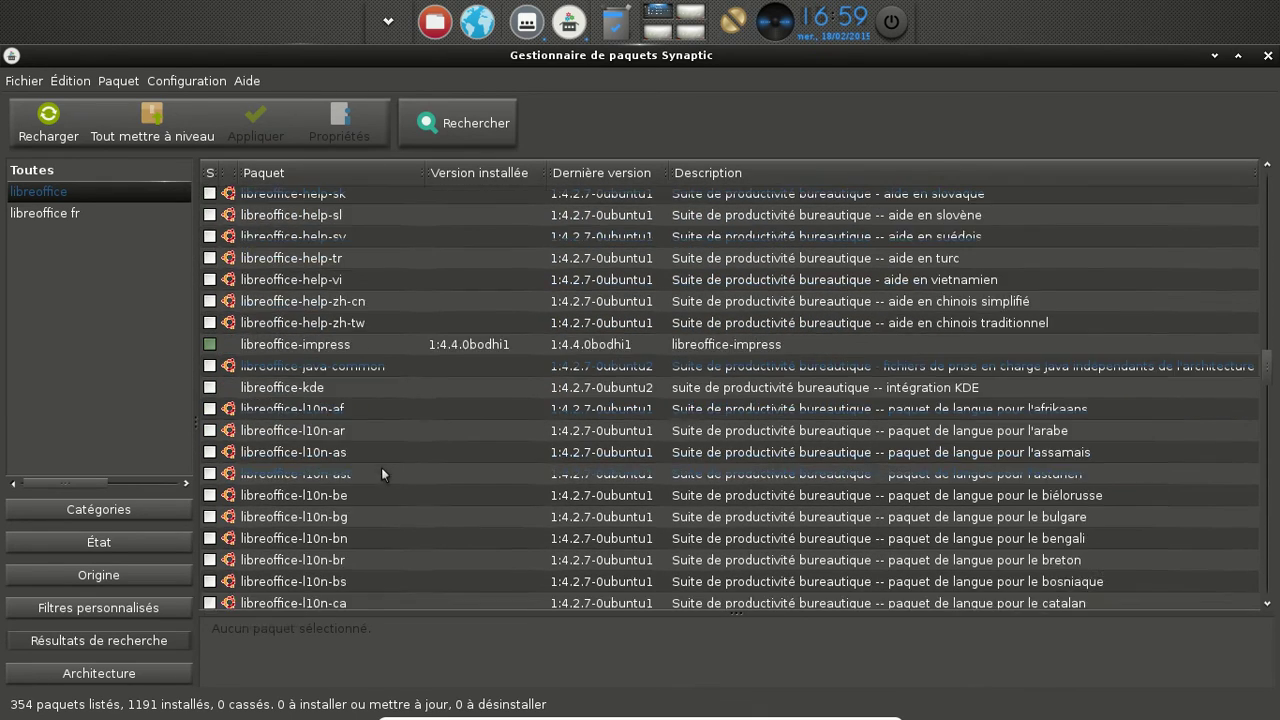
scroll(381, 467, "down", 8)
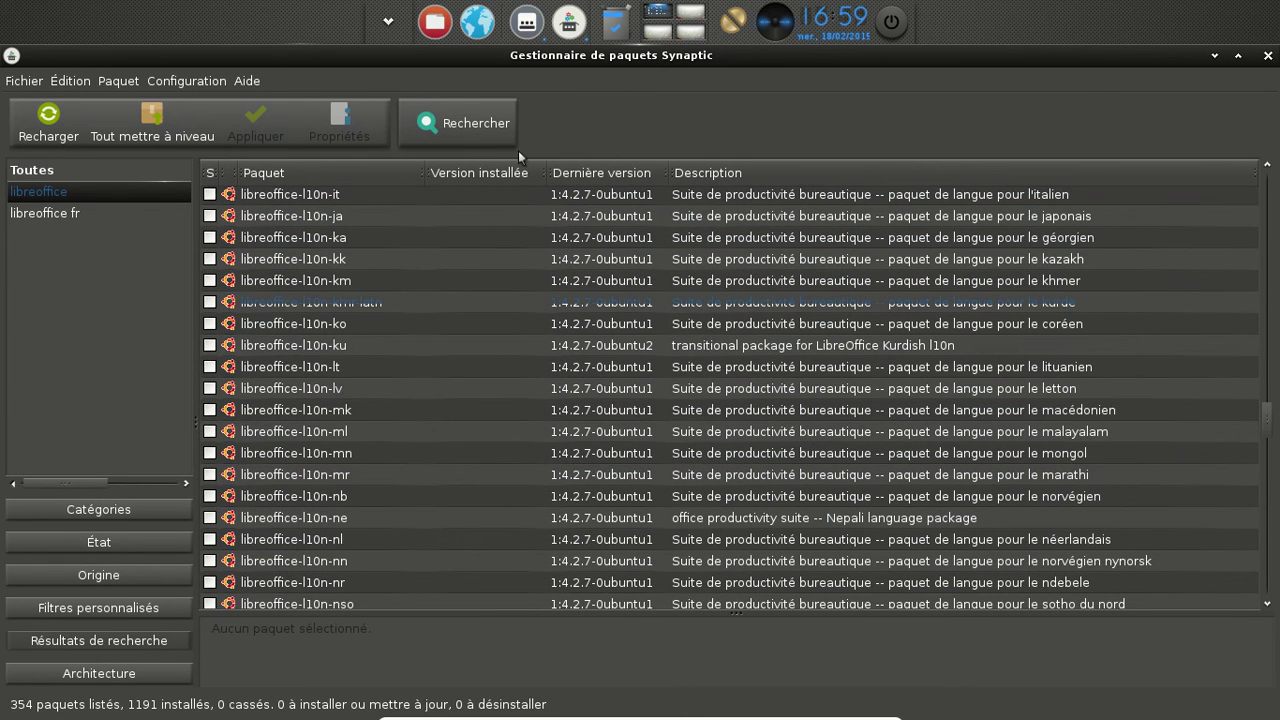
Close Synaptic and the terminal, and shut down the Bodhi Linux virtual machine
left_click(1266, 56)
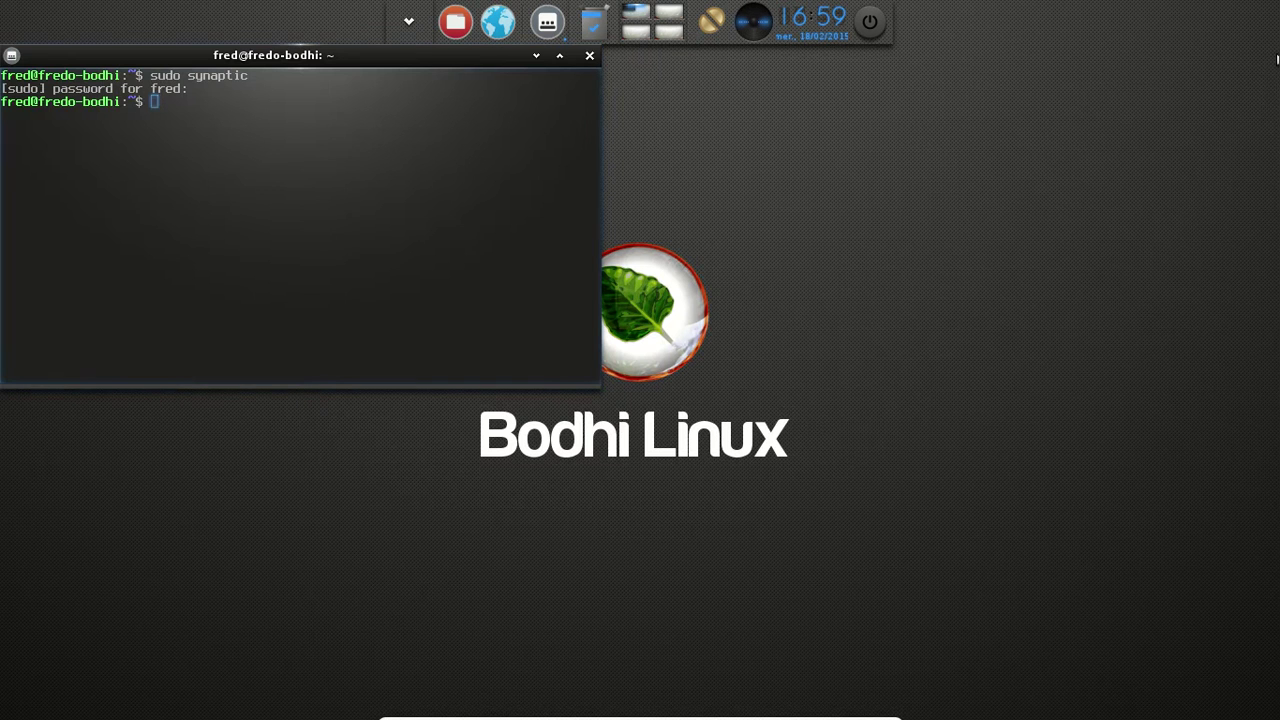
left_click(589, 55)
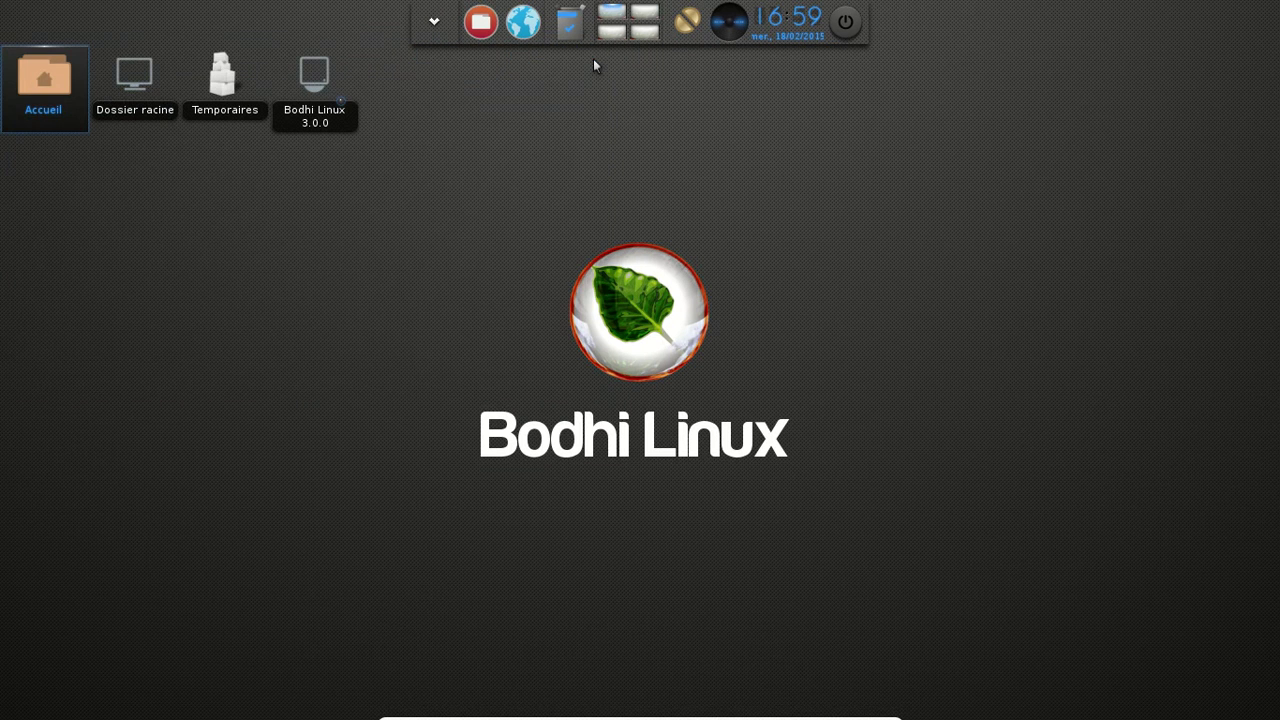
left_click(848, 24)
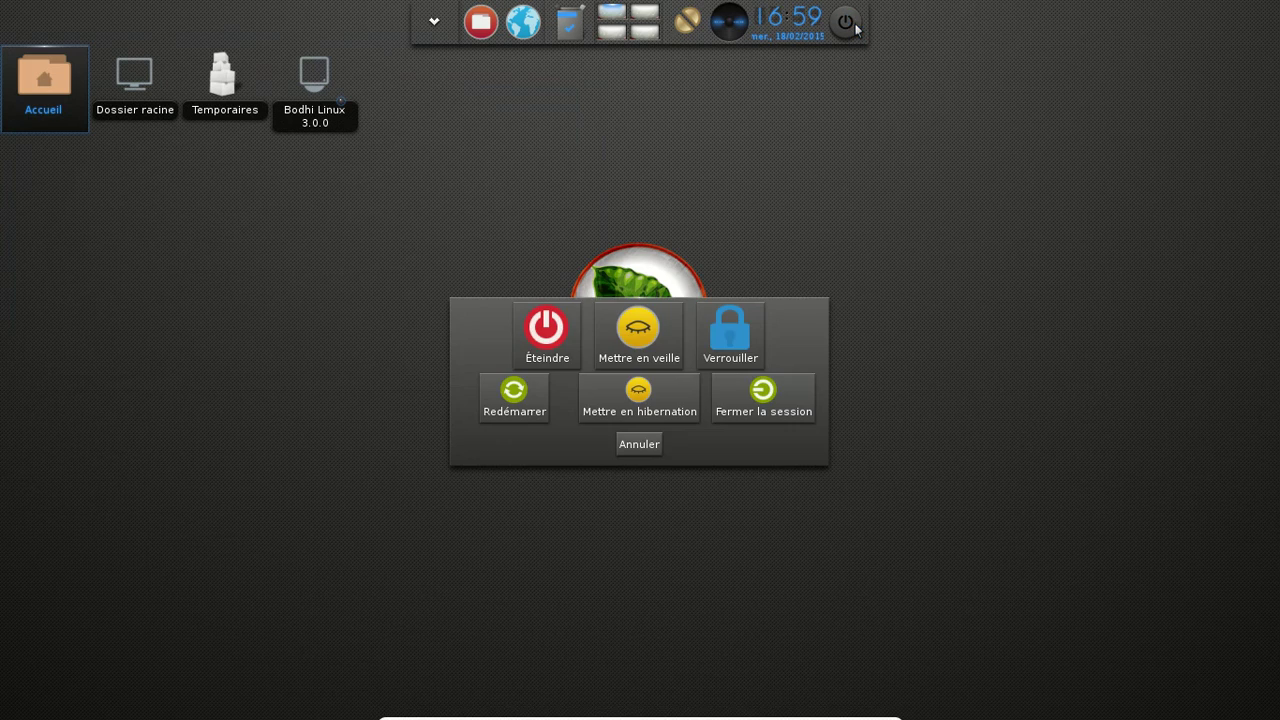
left_click(568, 338)
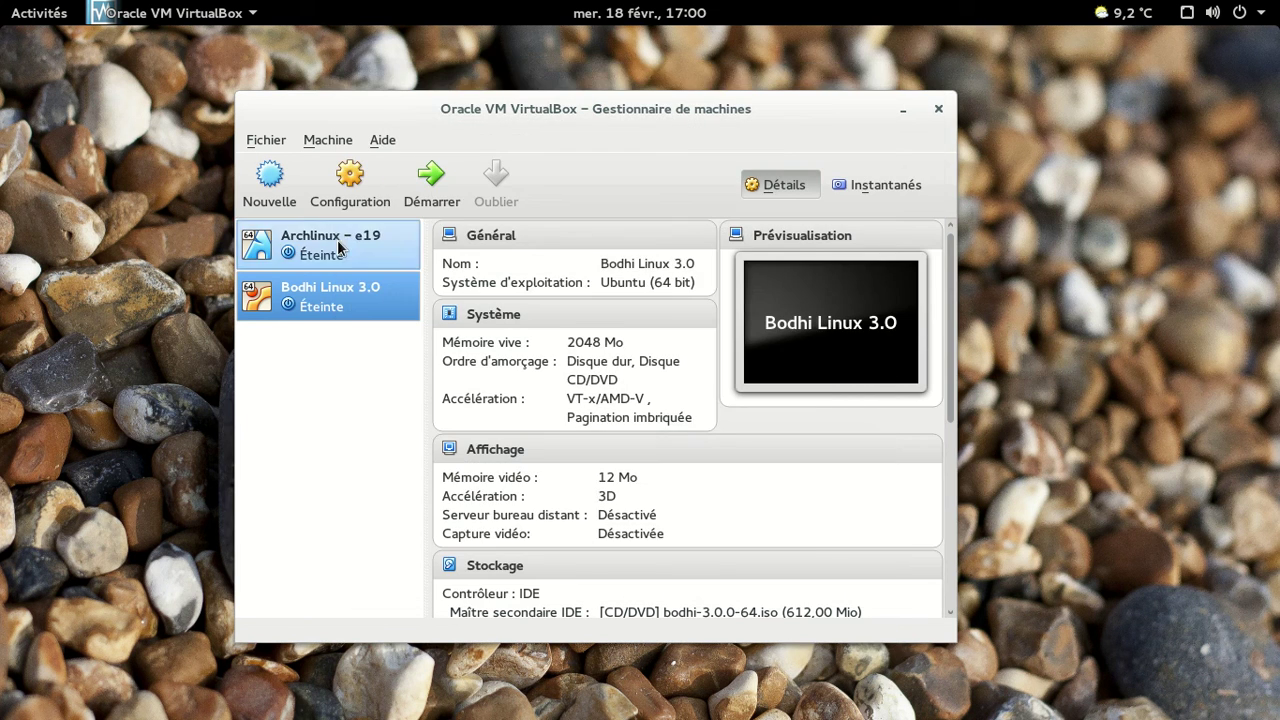
Start the "Archlinux – e19" virtual machine in VirtualBox, switch it to full screen and boot the Arch Linux entry
left_click(330, 245)
left_click(424, 182)
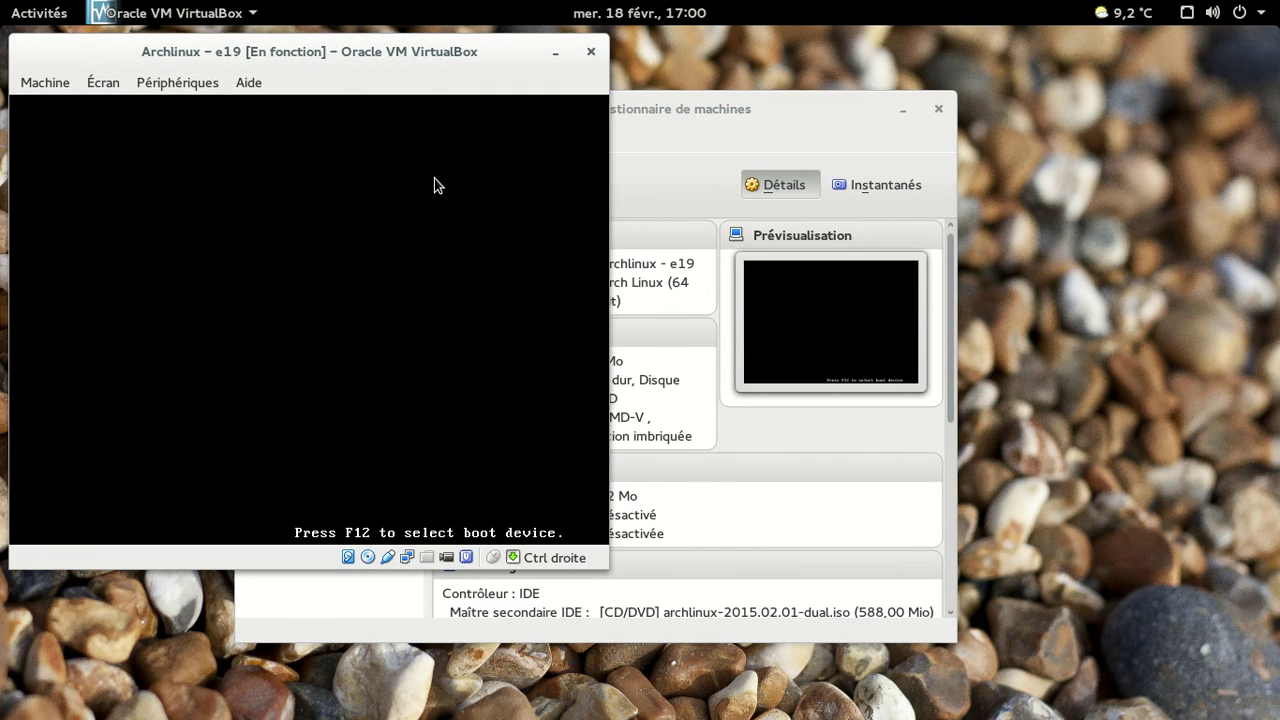
key("ctrl+f")
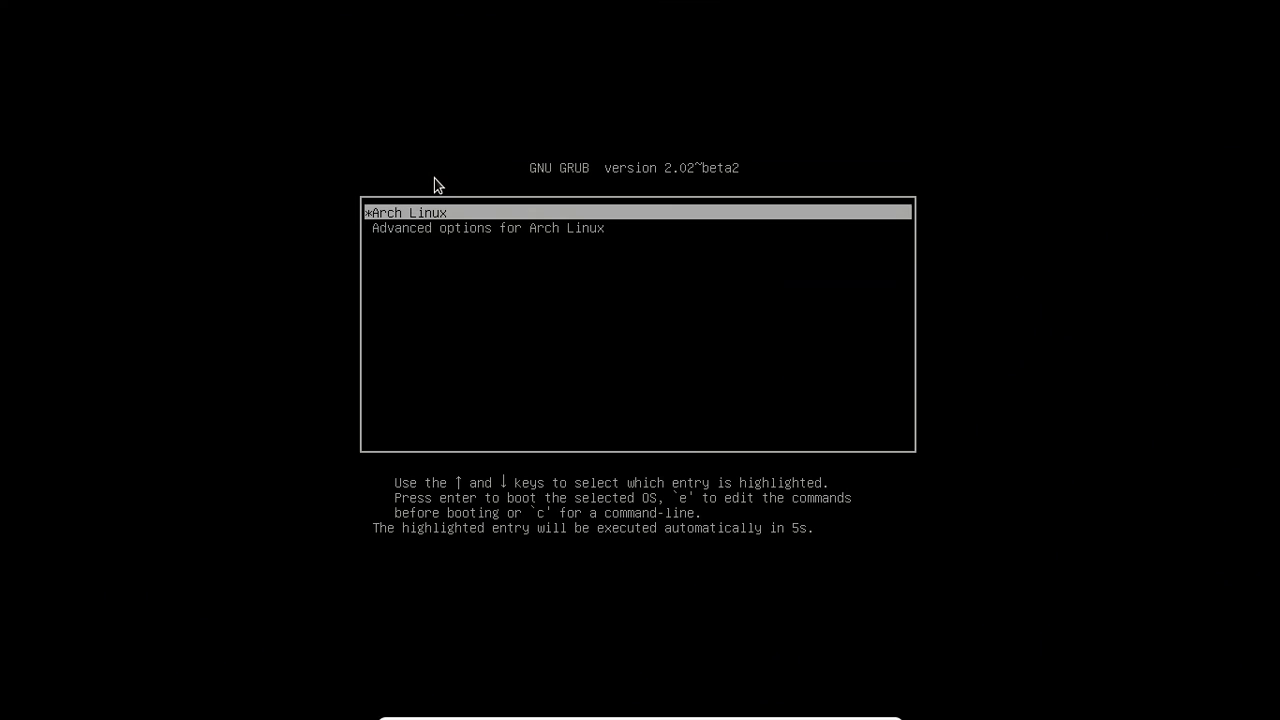
key("Return")
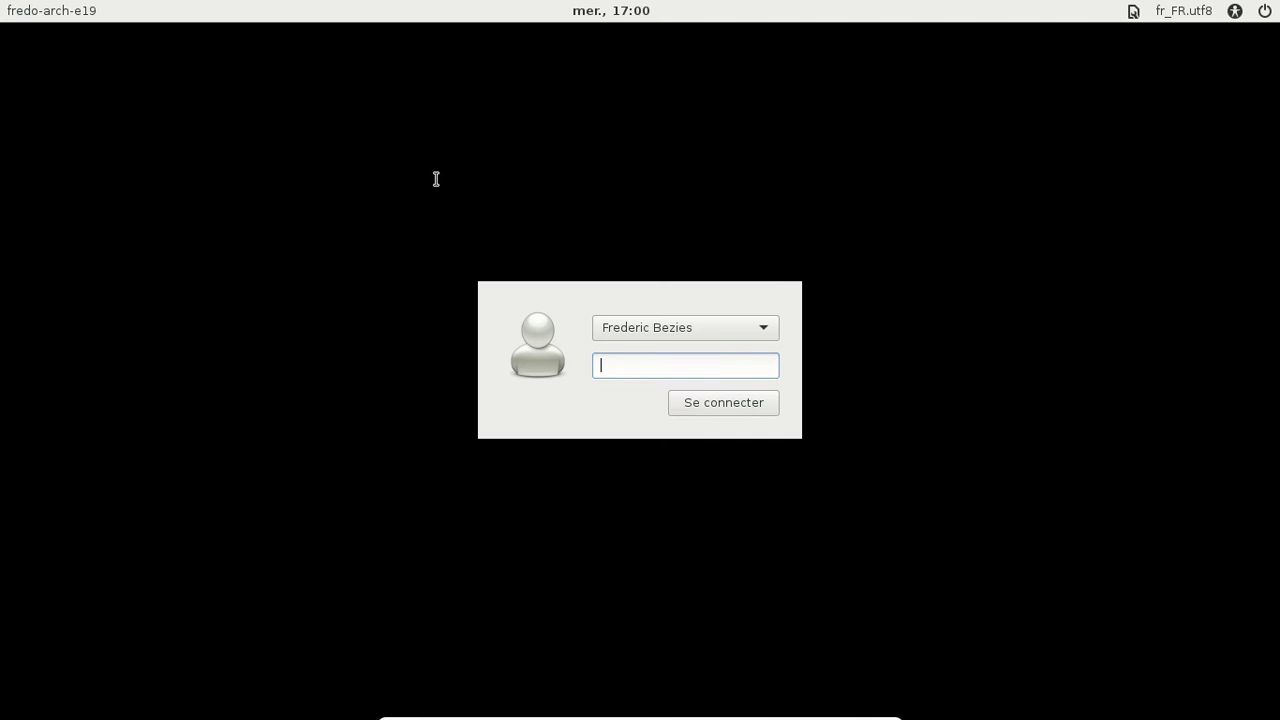
Log in to the Arch Linux session with the account password, and open the Accueil home folder in a window nearer the desktop's centre
type("•••")
key("Return")
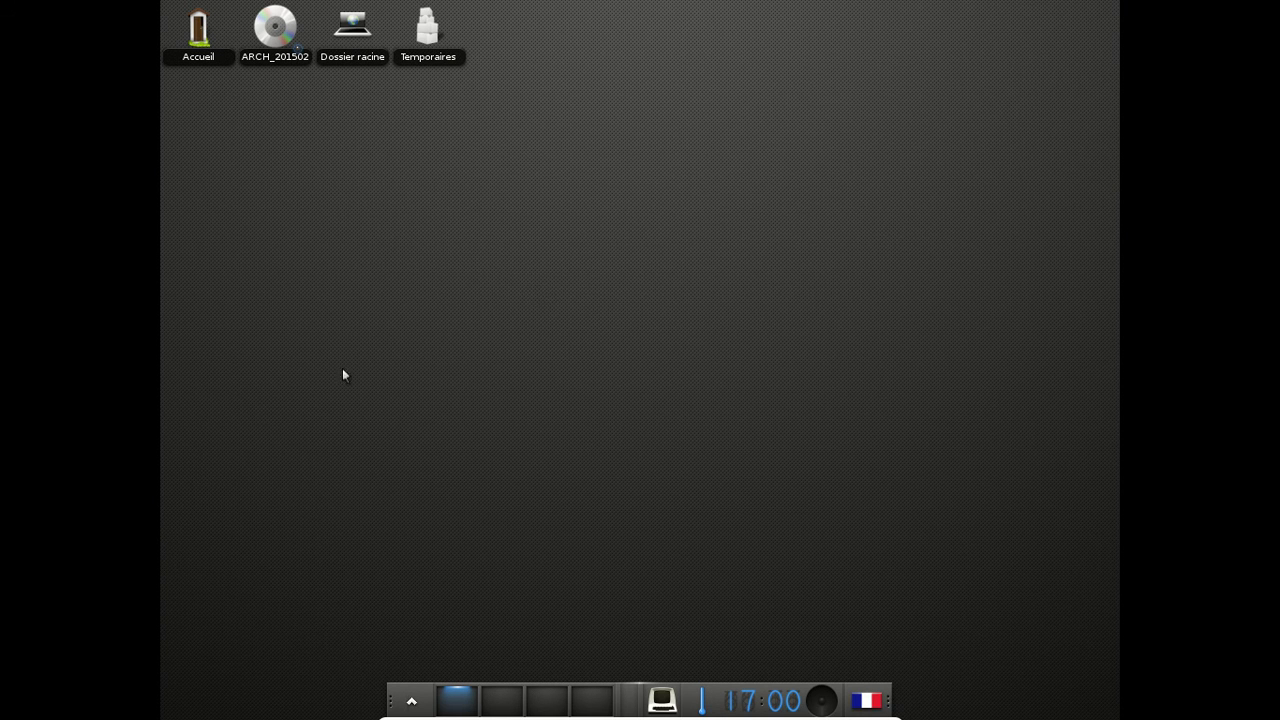
double_click(192, 53)
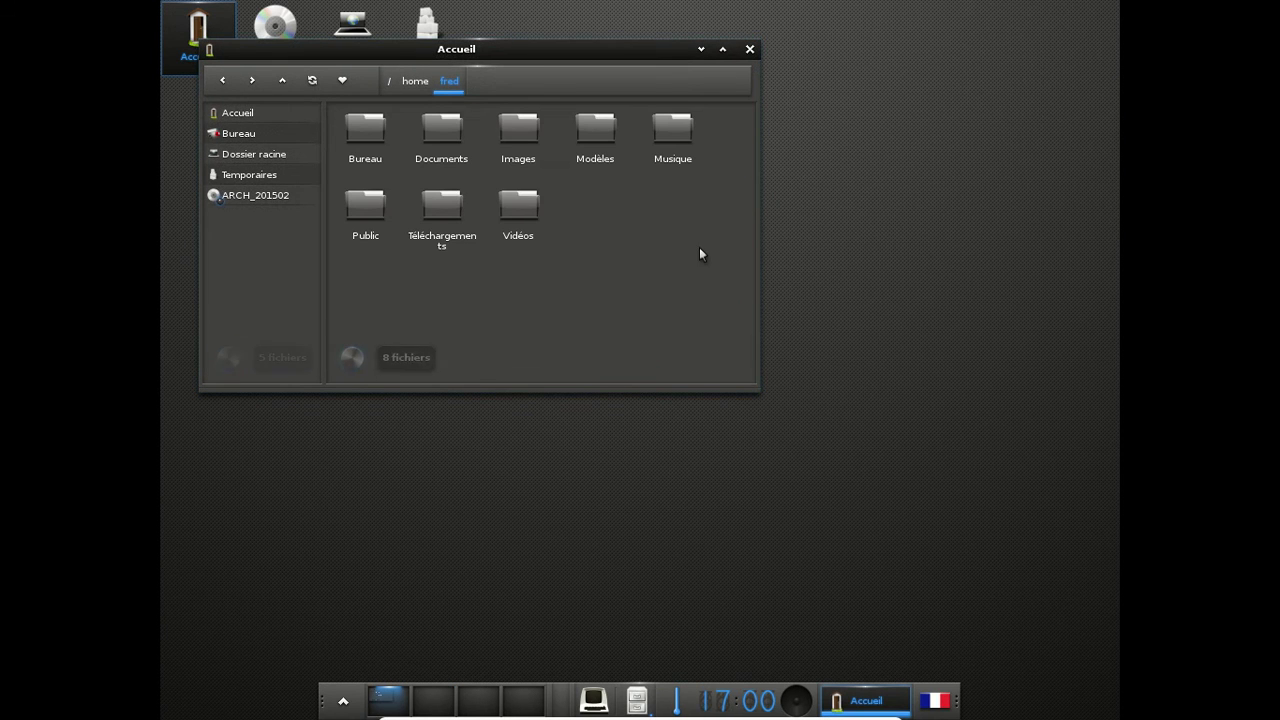
left_click_drag(545, 44, 684, 168)
View the information about the current Enlightenment theme and close it
left_click(757, 76)
left_click(757, 77)
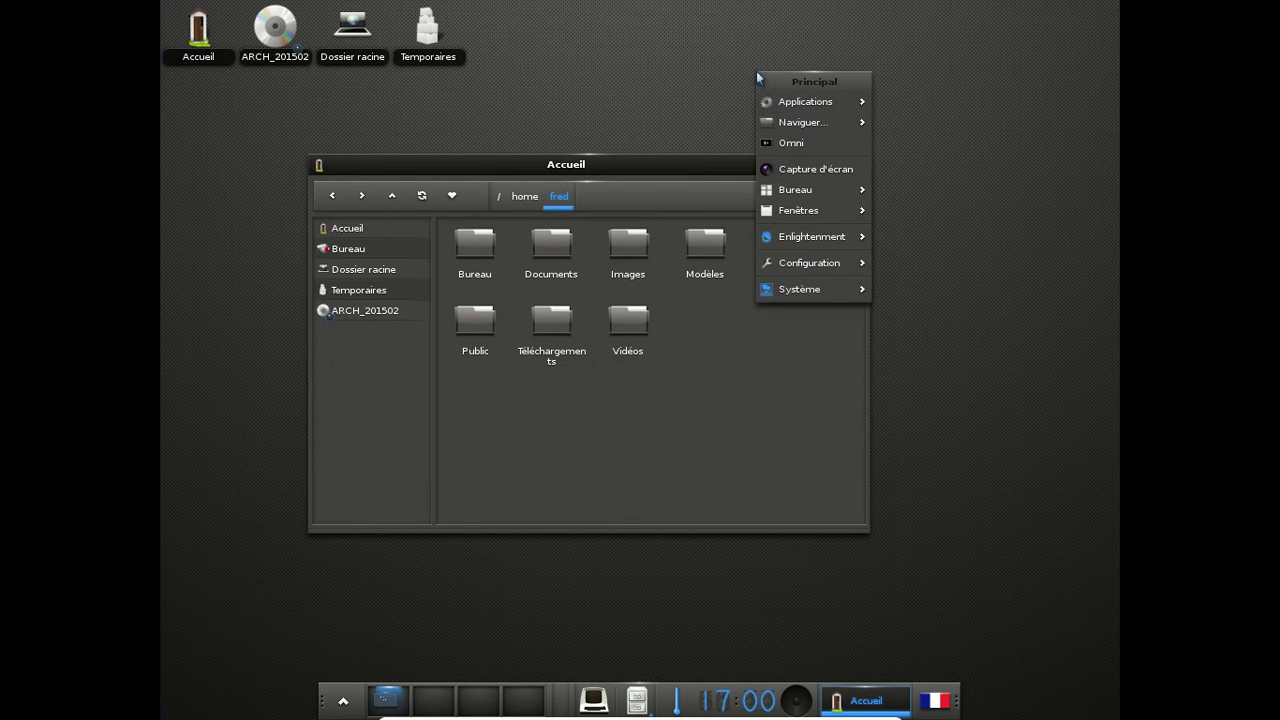
mouse_move(830, 289)
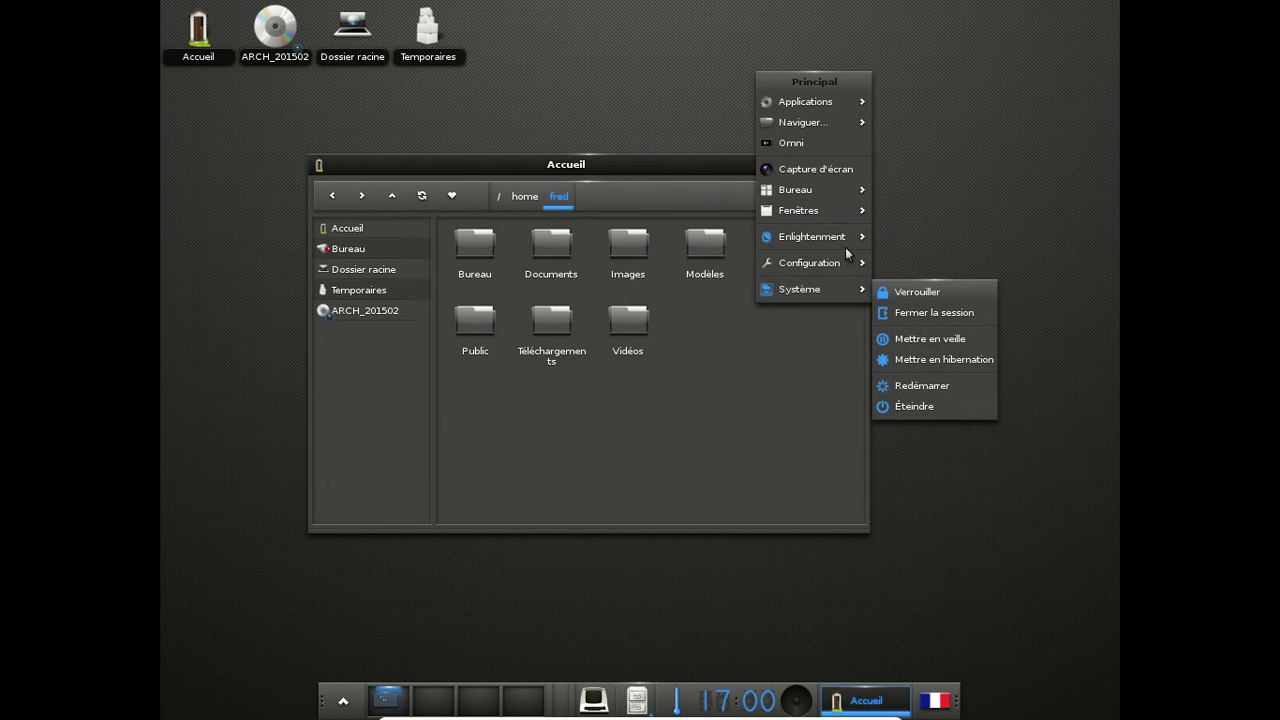
mouse_move(850, 240)
left_click(916, 262)
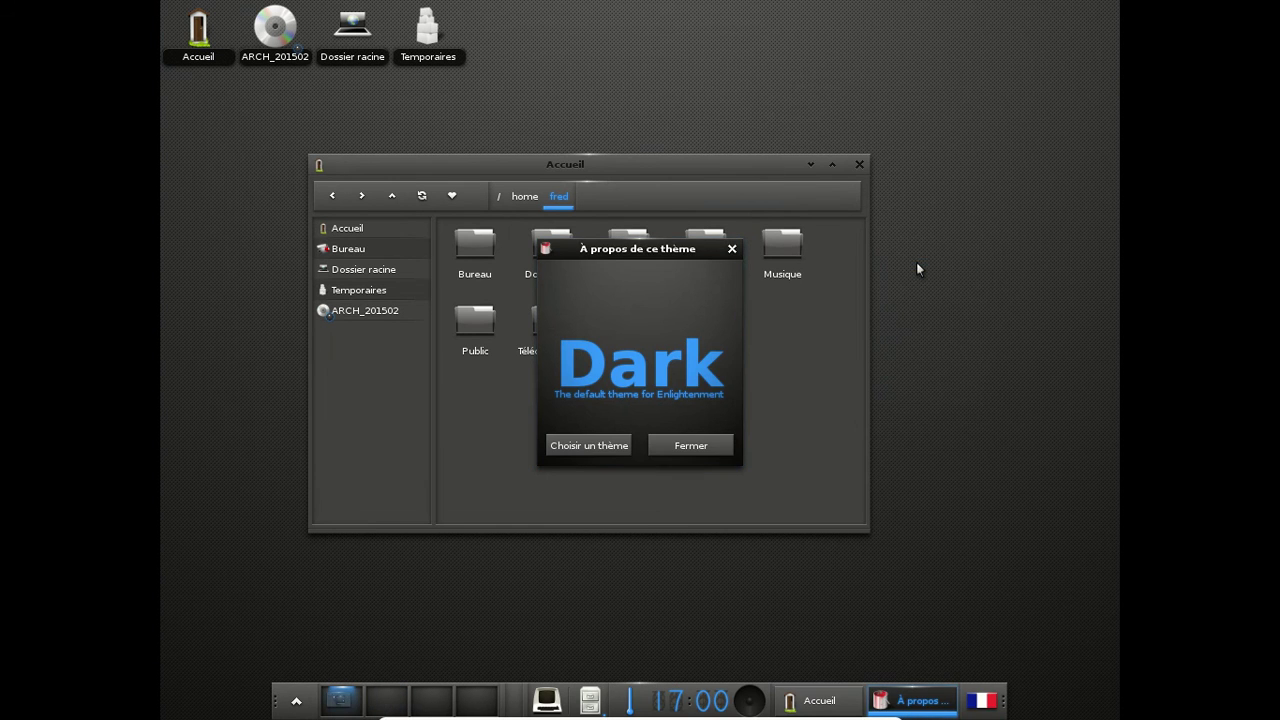
left_click(691, 448)
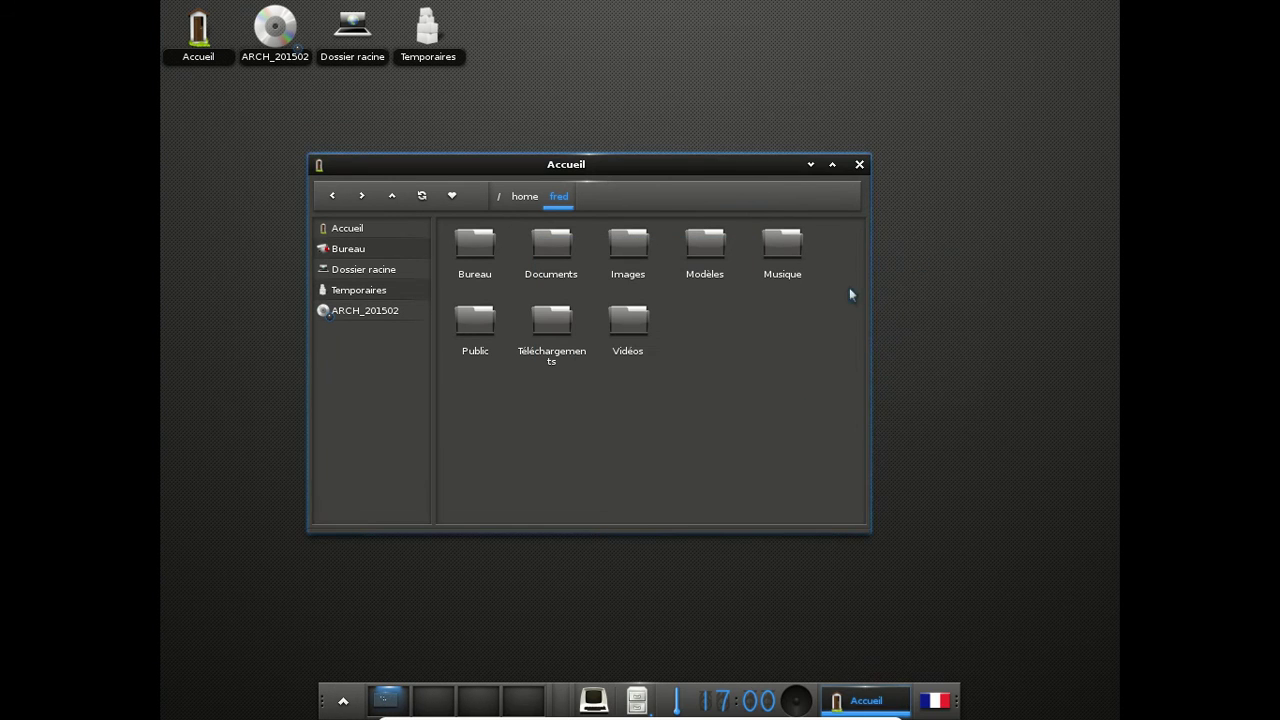
View the About information for Enlightenment, and close both it and the home folder window
left_click(894, 72)
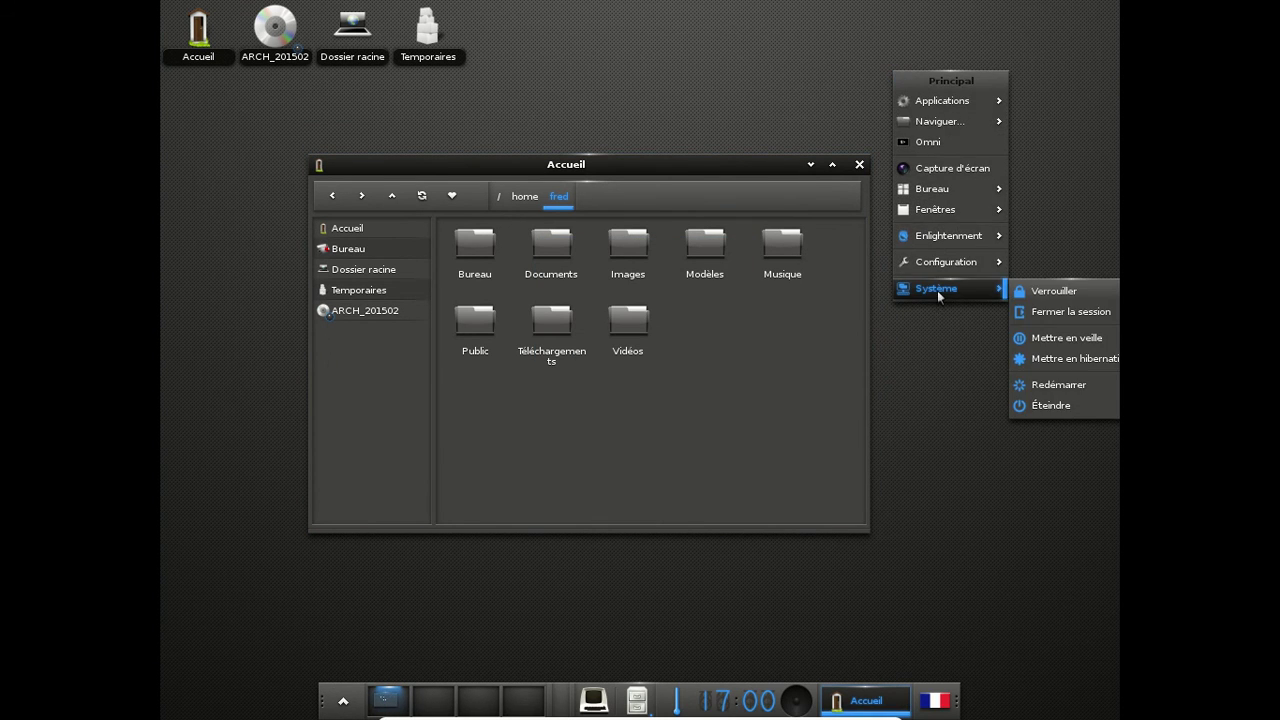
mouse_move(941, 235)
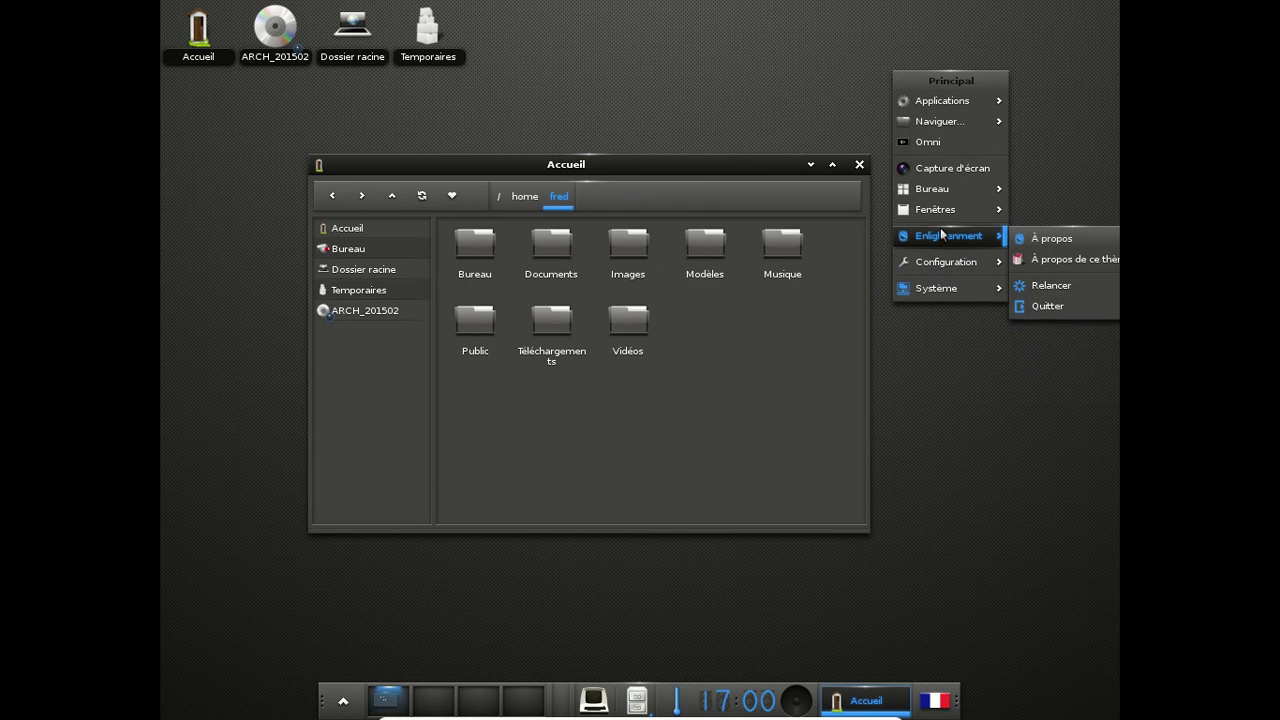
left_click(1044, 238)
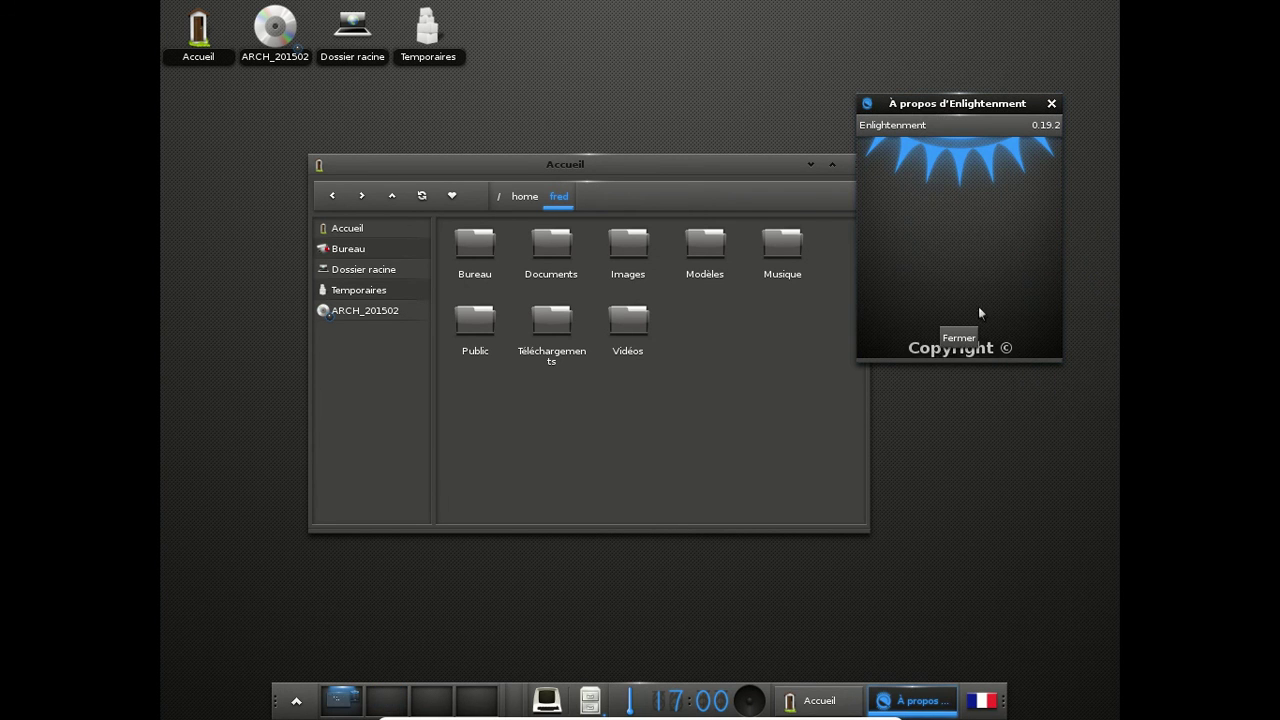
left_click(701, 182)
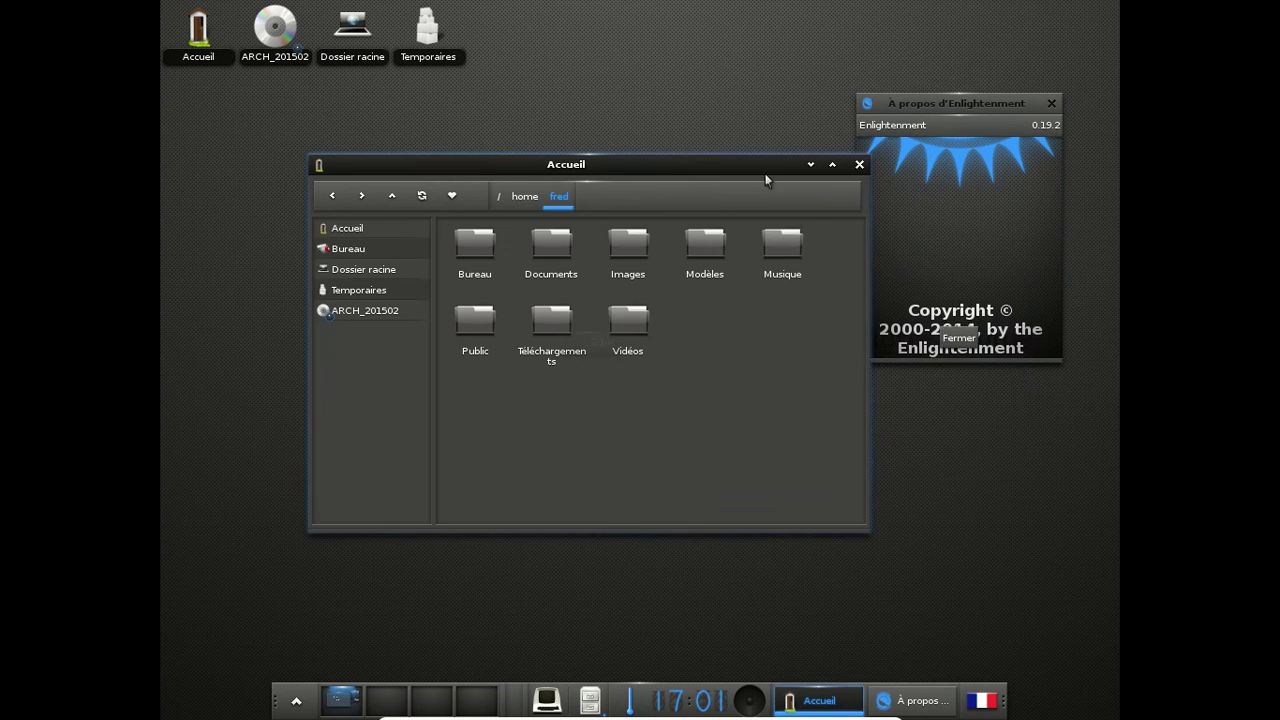
left_click(859, 164)
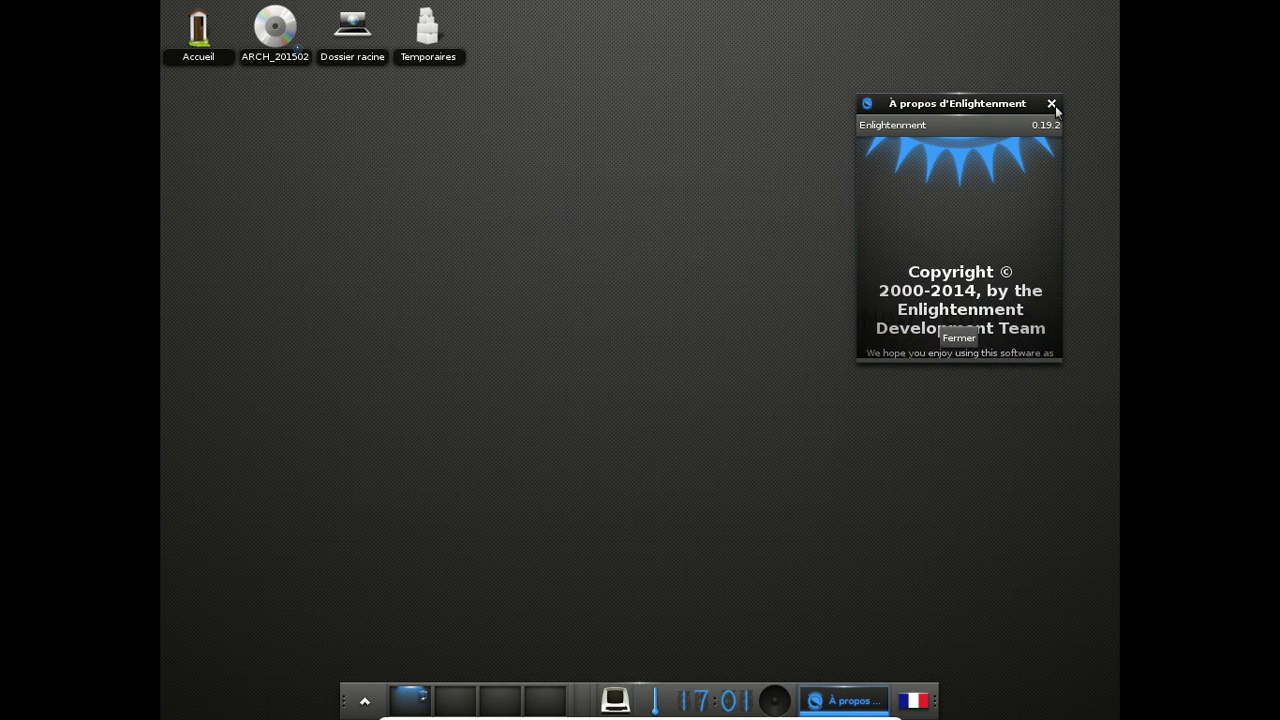
left_click(1051, 104)
Open a Terminology terminal and move its window away from the desktop icons
left_click(661, 703)
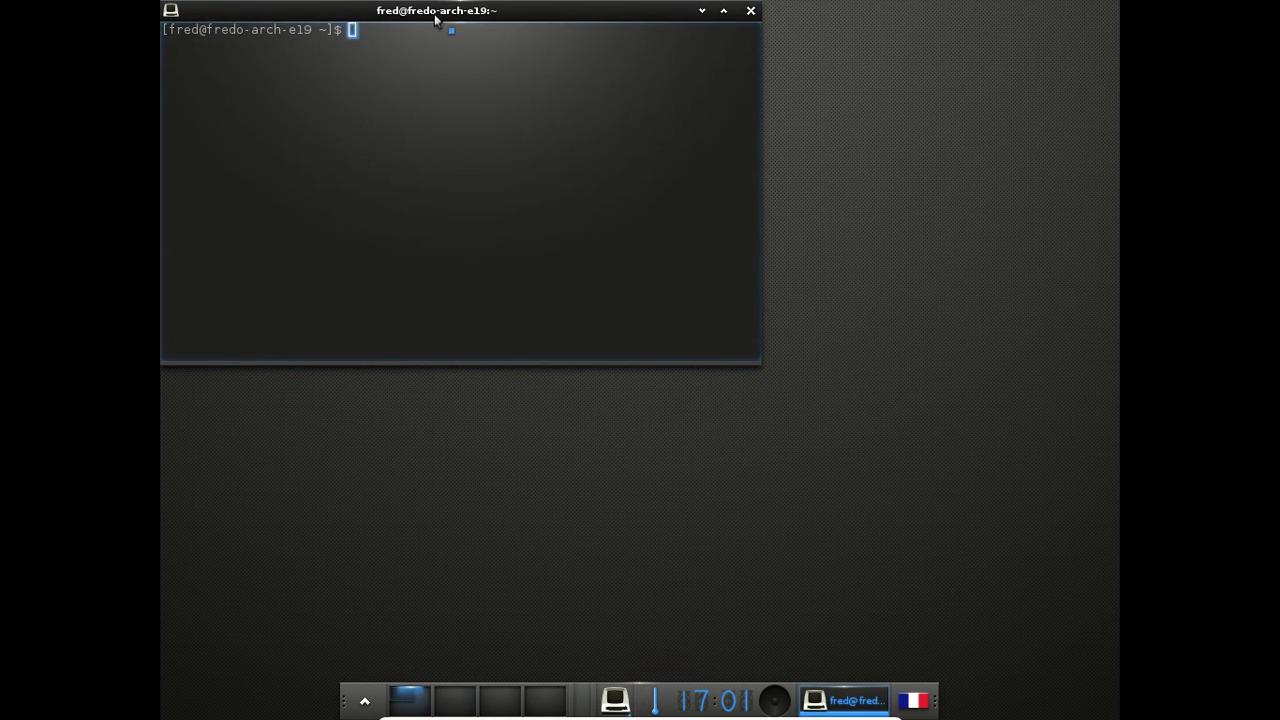
left_click_drag(435, 18, 684, 90)
Browse the installed application categories in Enlightenment's main menu, including the Internet applications
left_click(365, 700)
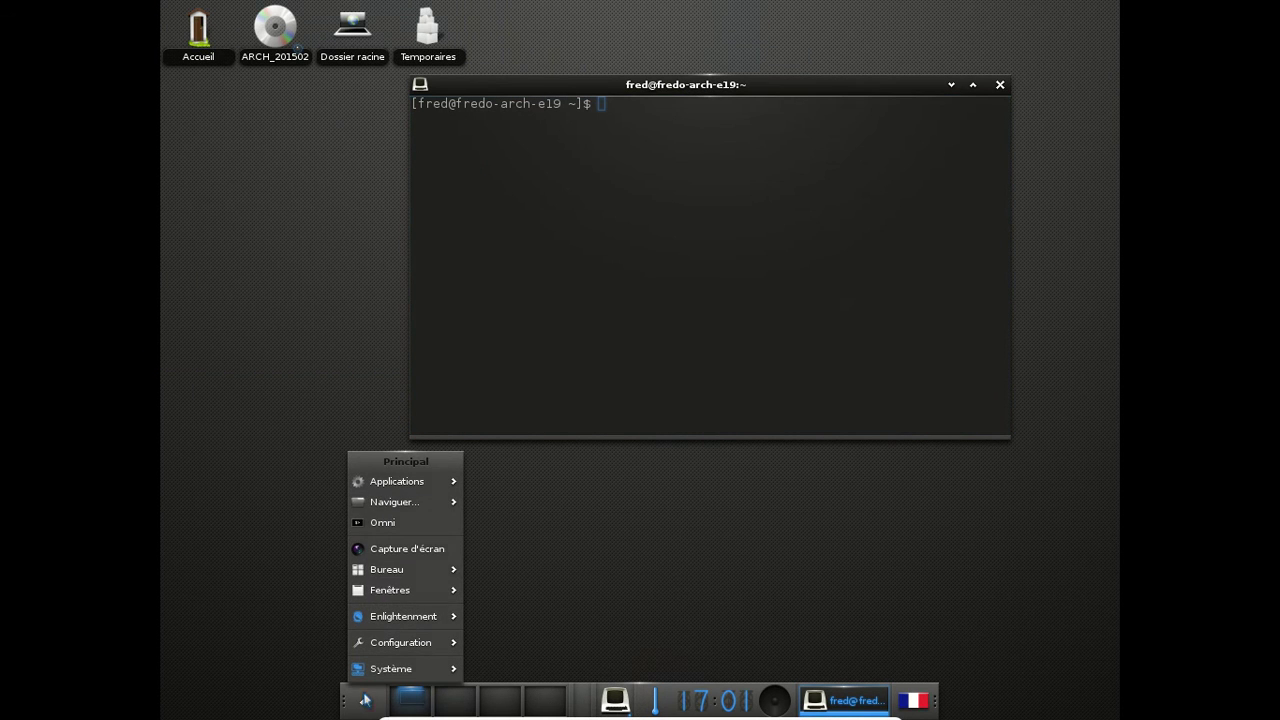
mouse_move(396, 481)
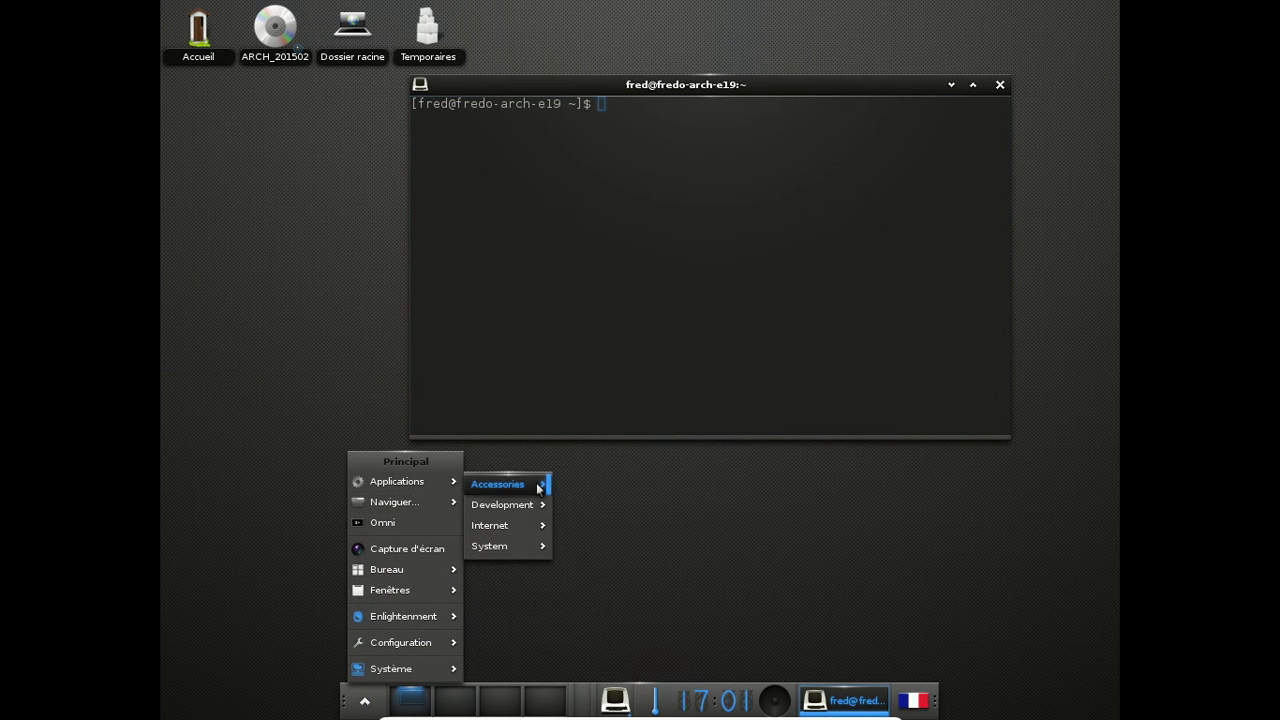
mouse_move(523, 527)
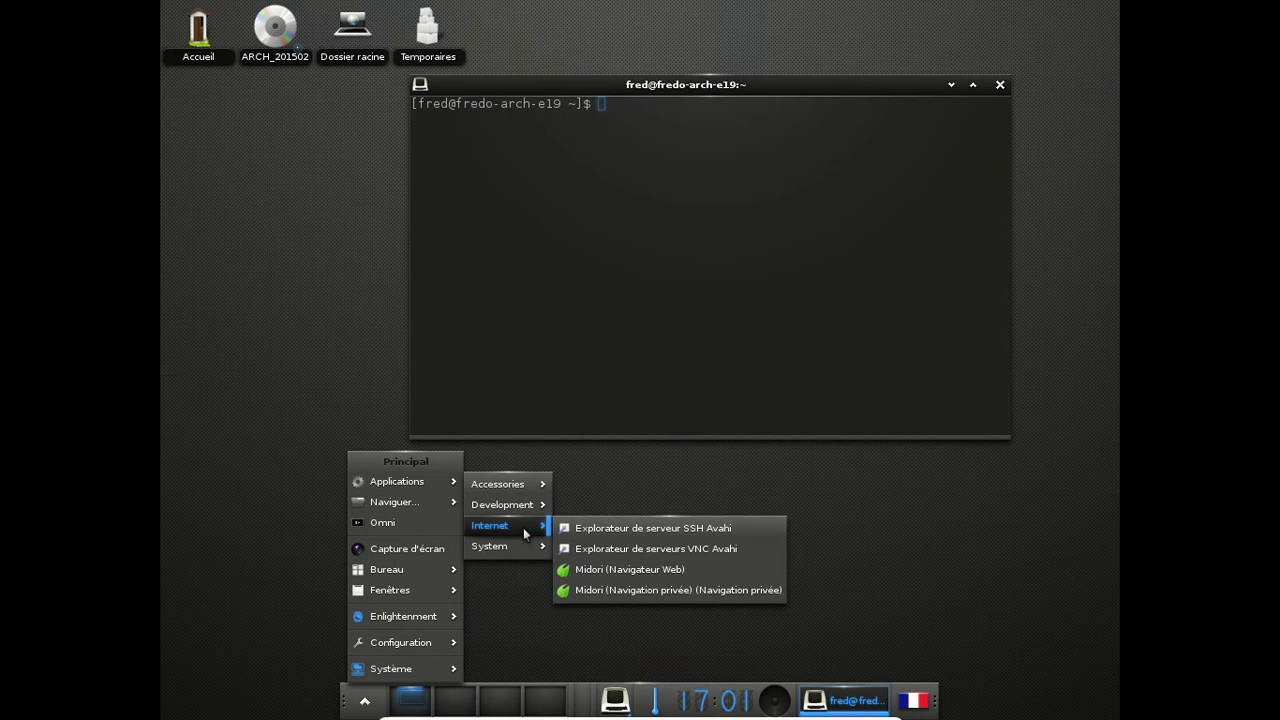